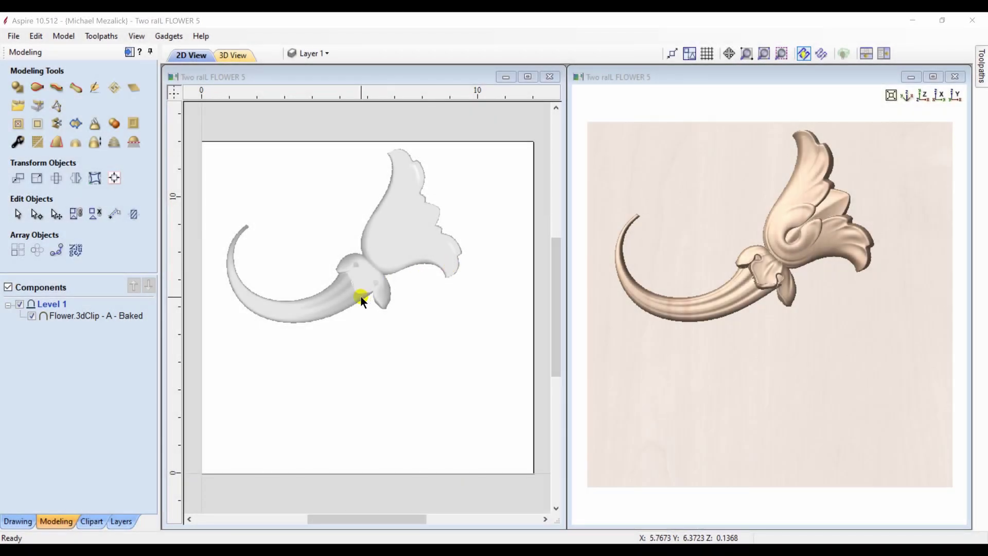
Select the baked Flower component and make the Cut Vector layer visible.
click(348, 294)
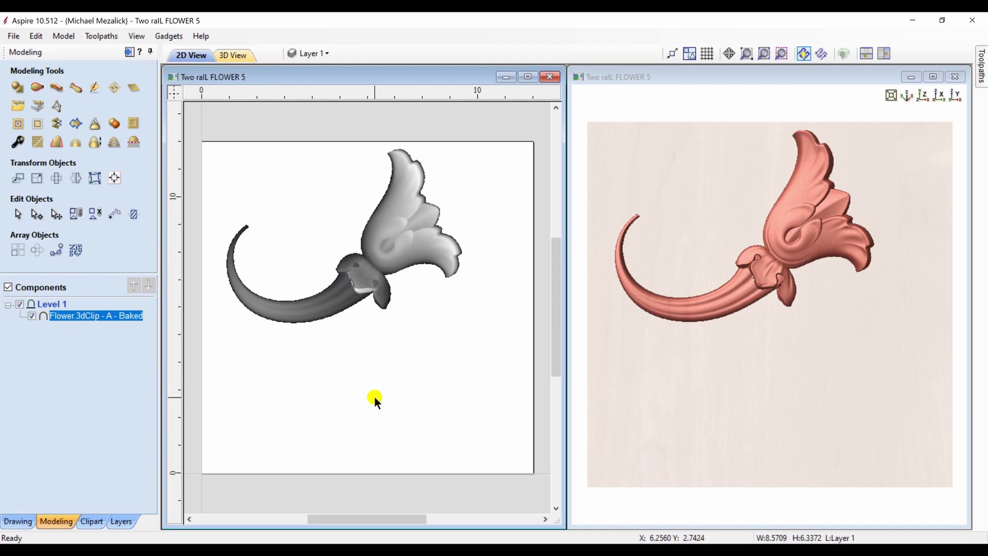
click(116, 521)
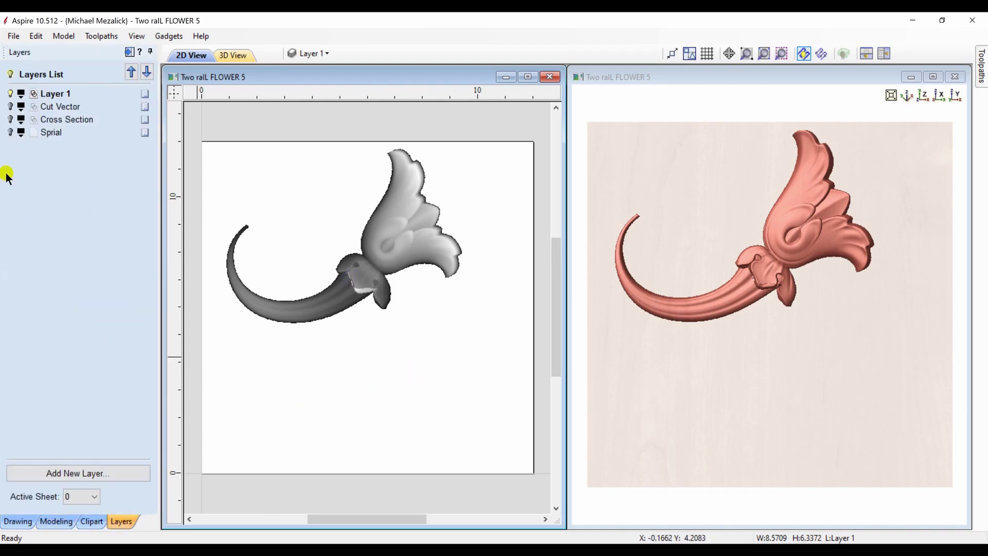
click(11, 107)
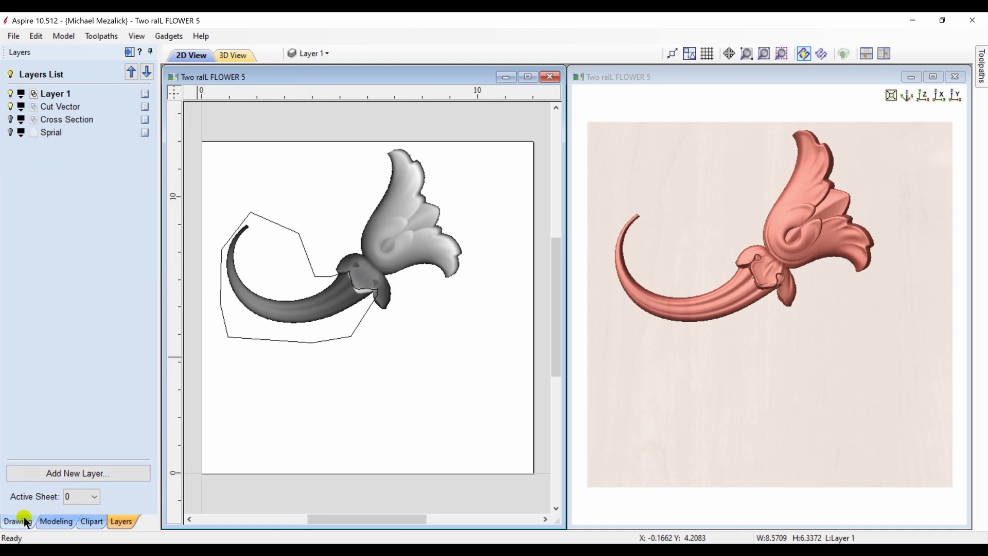
Split the component along the curl's cut outline, then select the flower-head piece.
click(47, 519)
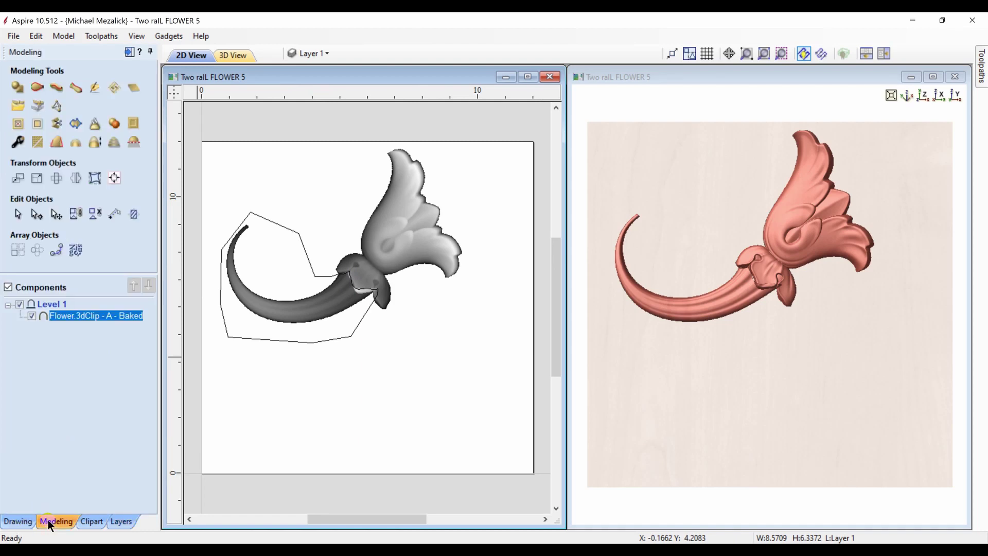
click(276, 340)
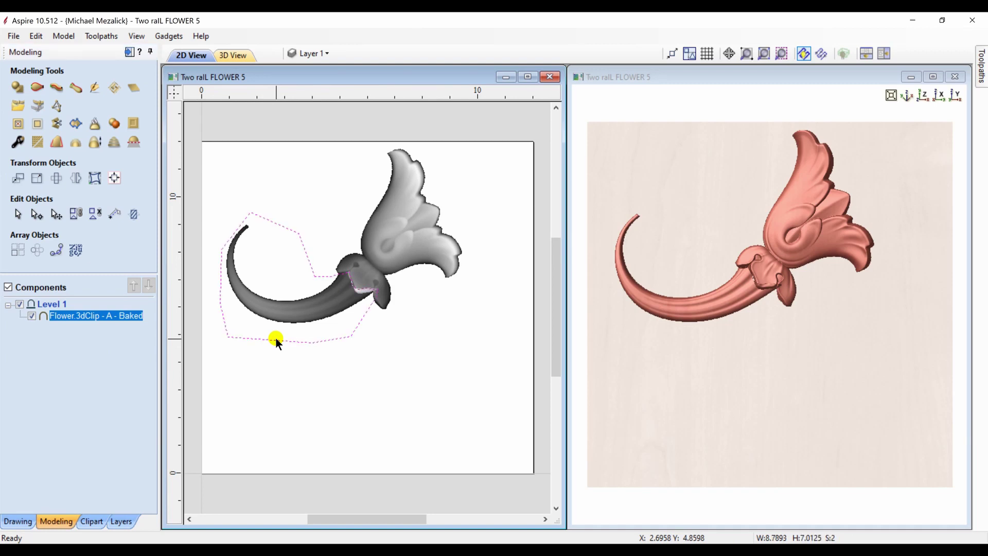
click(57, 124)
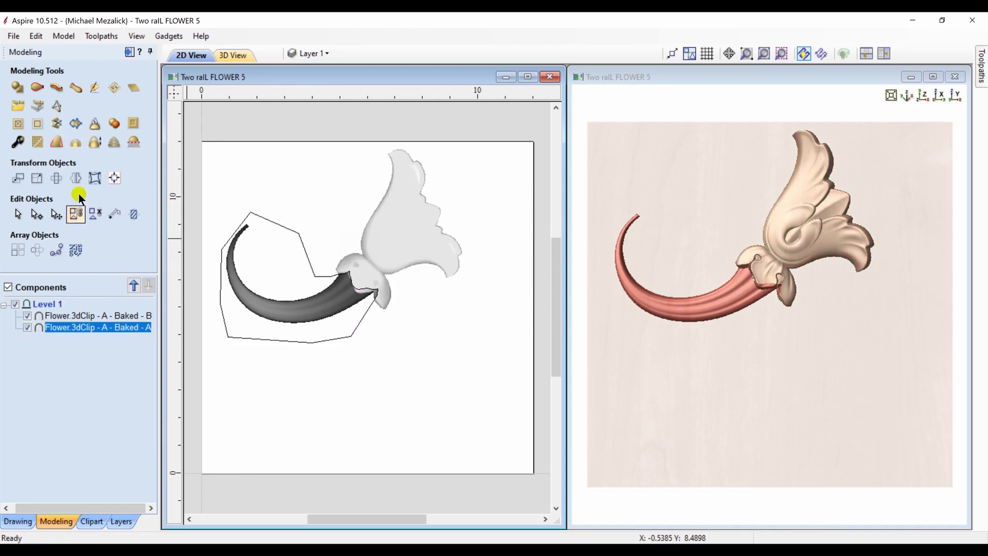
click(64, 316)
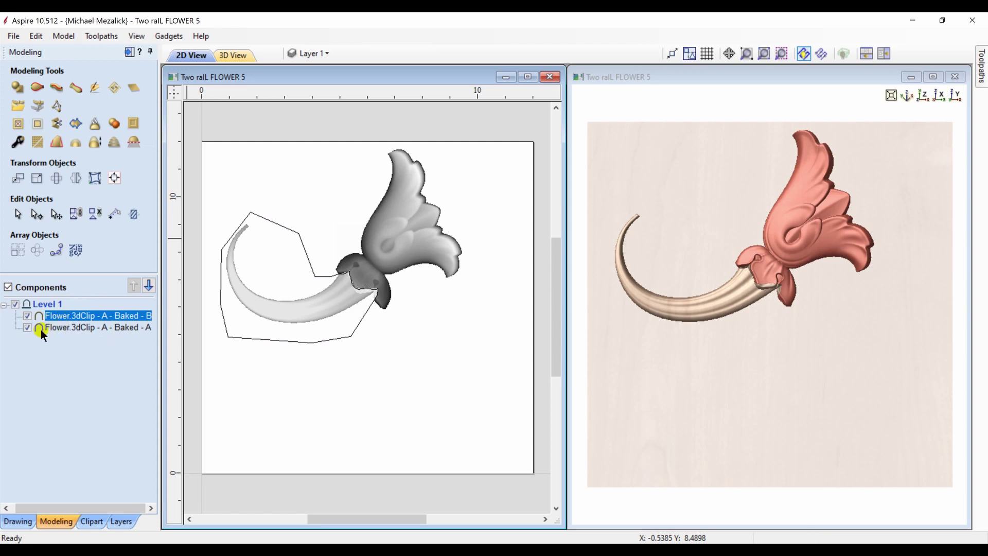
mouse_move(39, 327)
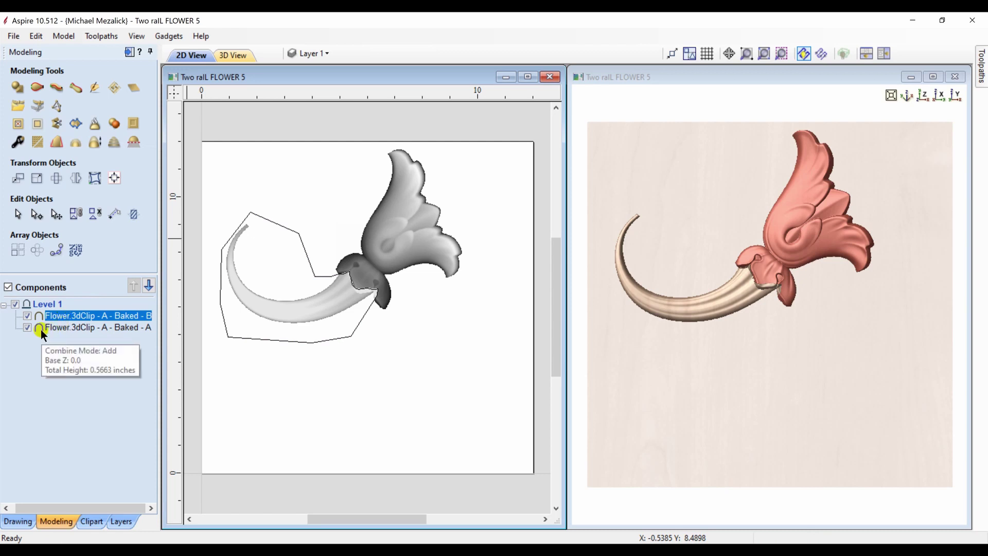
Draw a two-point model cross-section line diagonally across the stem piece at the flower head.
click(68, 329)
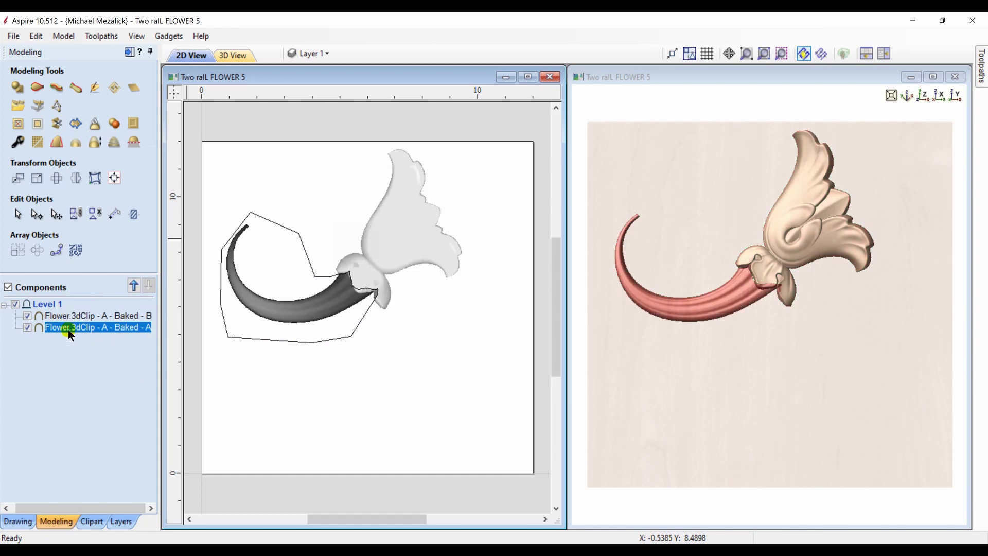
click(113, 215)
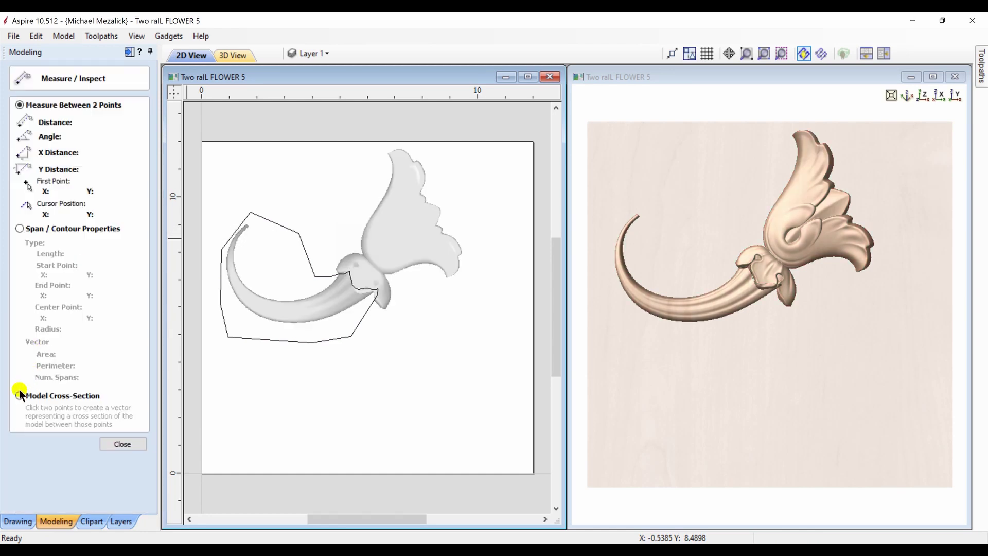
click(19, 394)
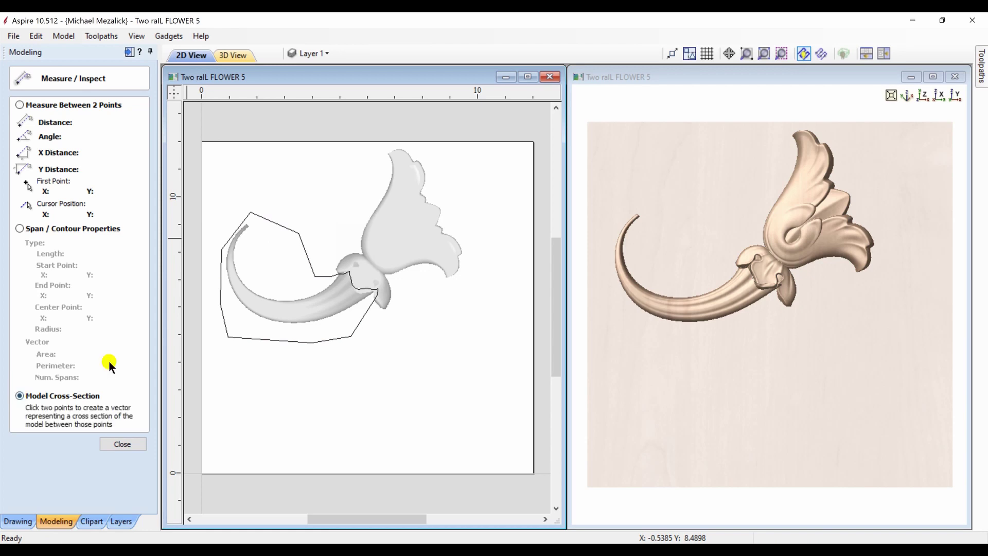
click(333, 281)
click(359, 301)
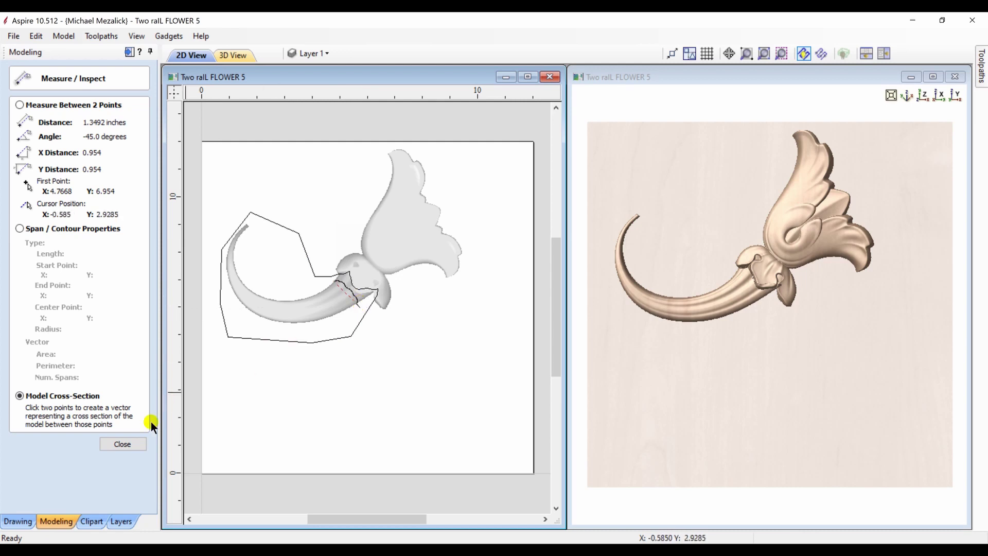
click(122, 444)
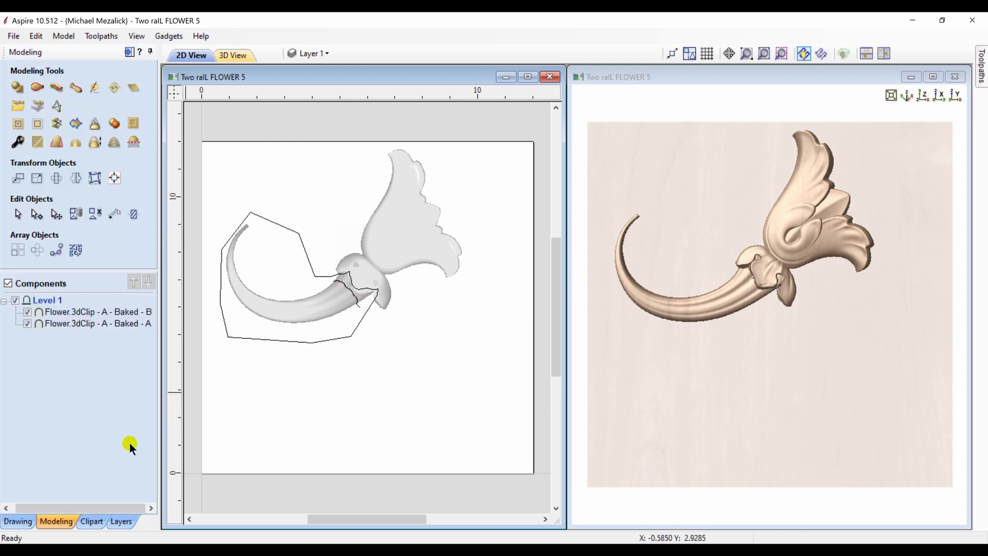
Select the stem's cross-section curve and inspect its nodes in node editing.
click(119, 520)
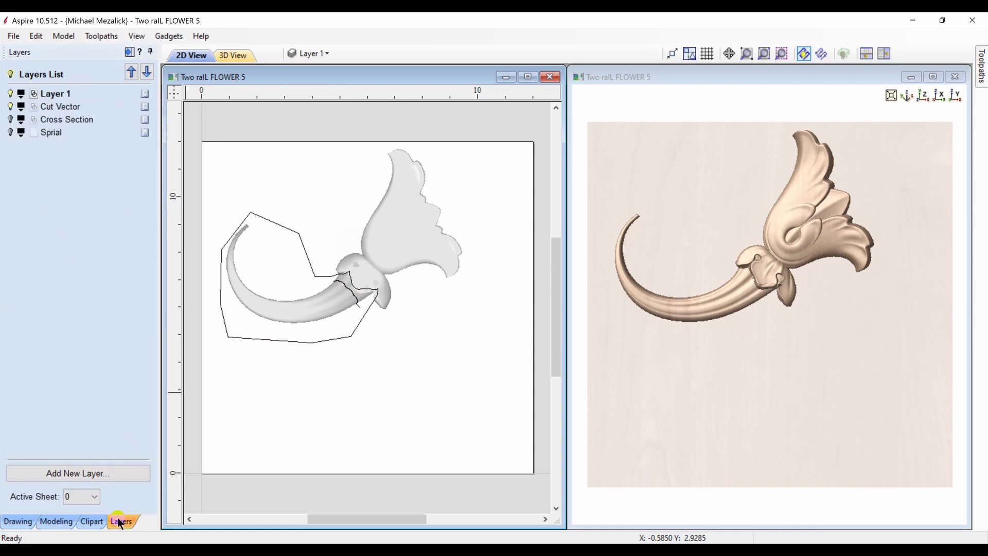
click(356, 306)
scroll(568, 289, up, 3)
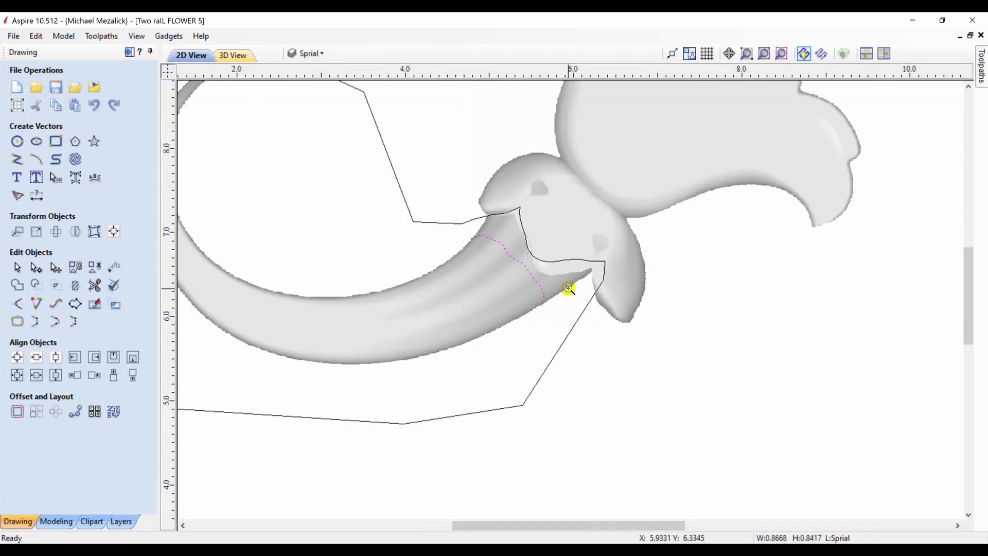
scroll(568, 289, up, 3)
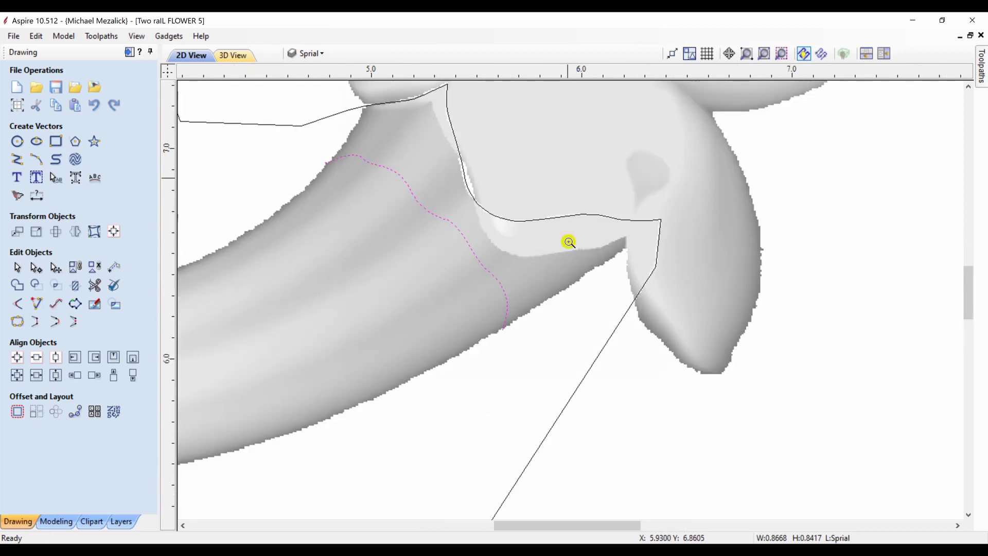
click(19, 268)
key(Escape)
click(404, 180)
double_click(404, 179)
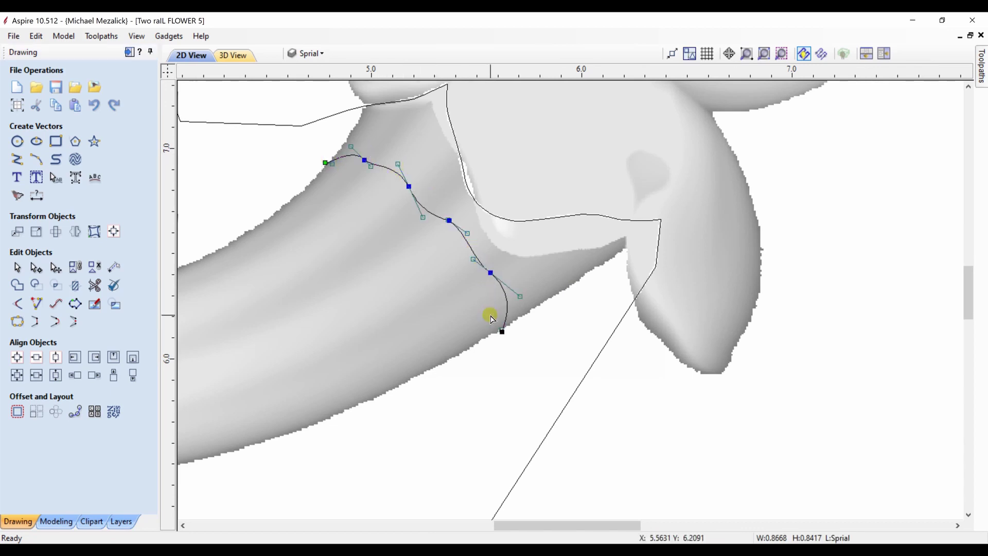
key(n)
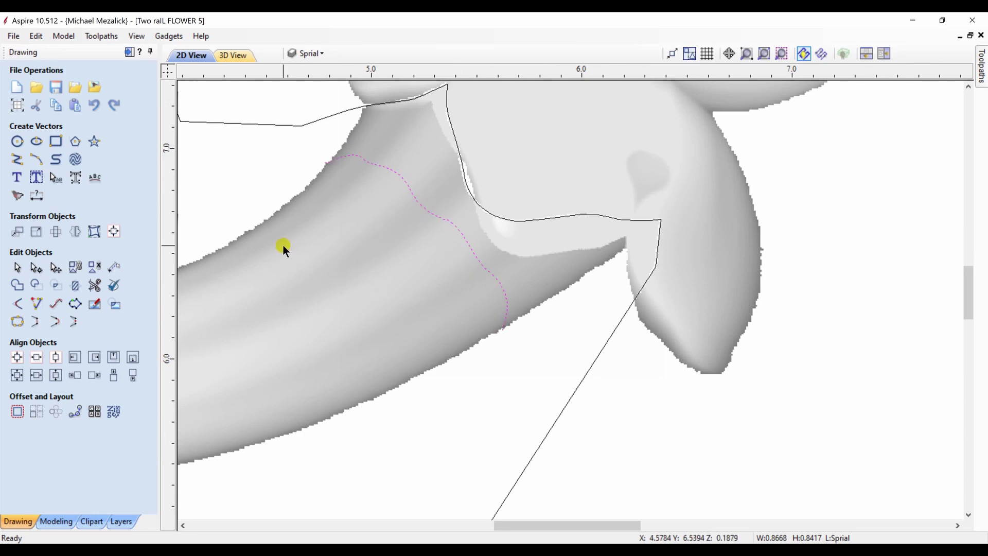
Zoom to the drawing limits and show the Cross Section layer's vector across the stem.
click(764, 54)
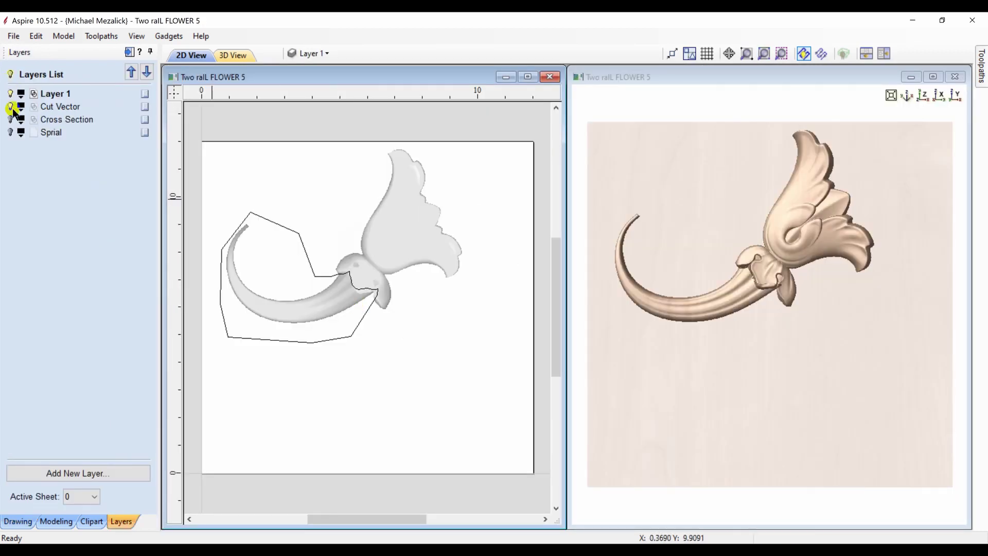
click(11, 120)
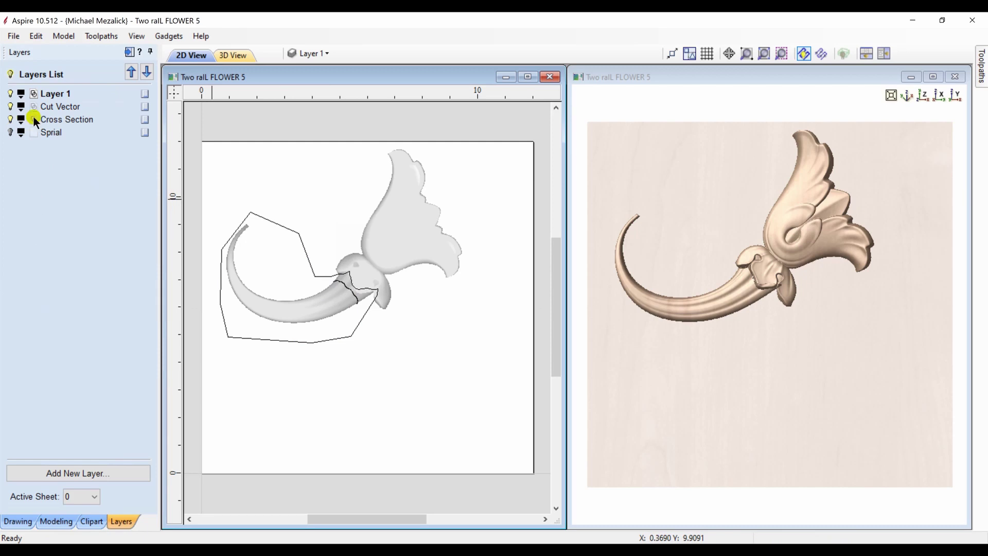
click(354, 295)
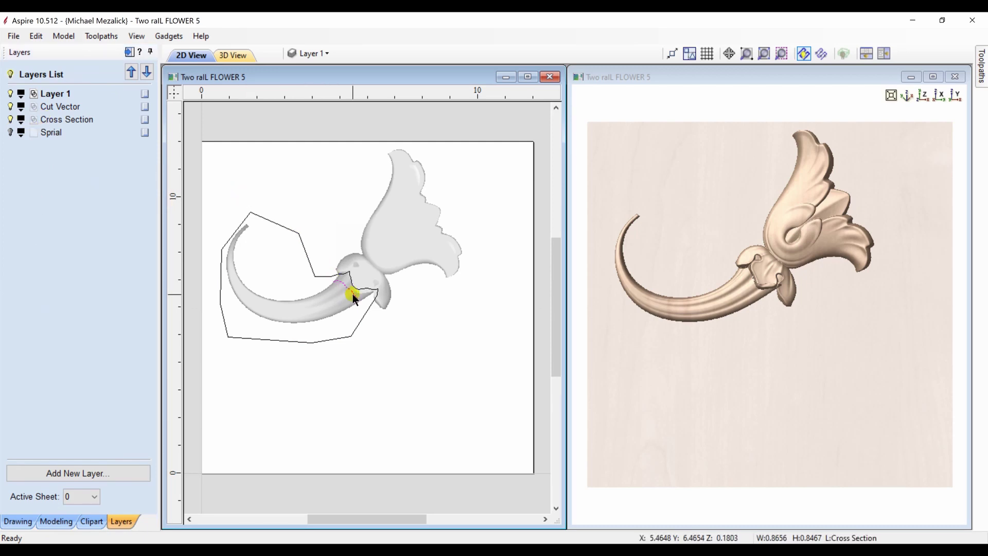
click(352, 327)
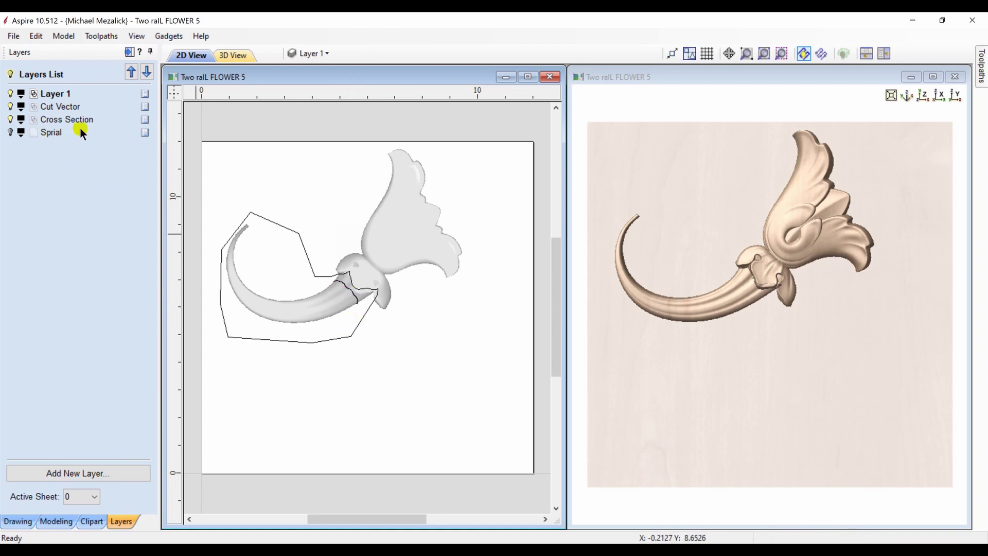
Create Archimedes spirals below the flower with the Spiral gadget.
click(165, 36)
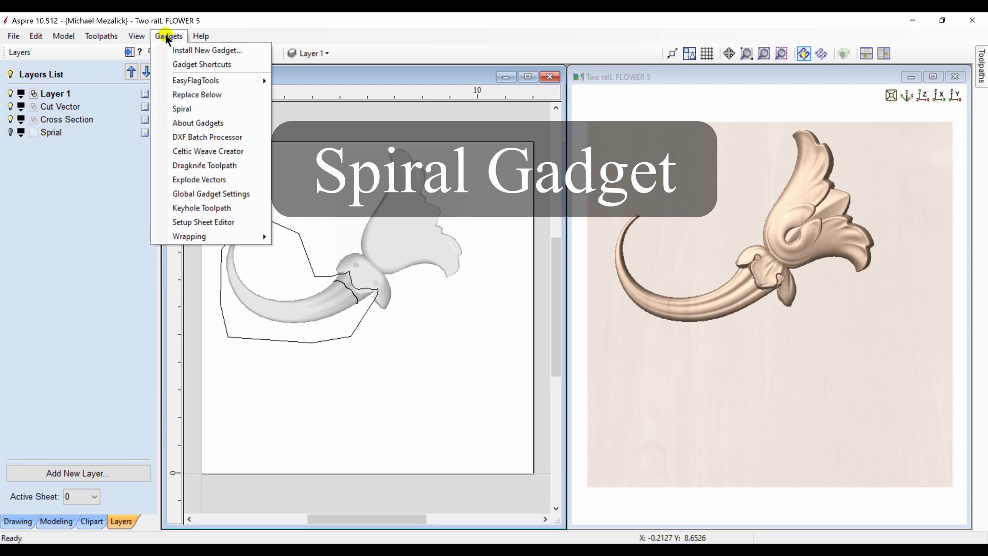
click(178, 109)
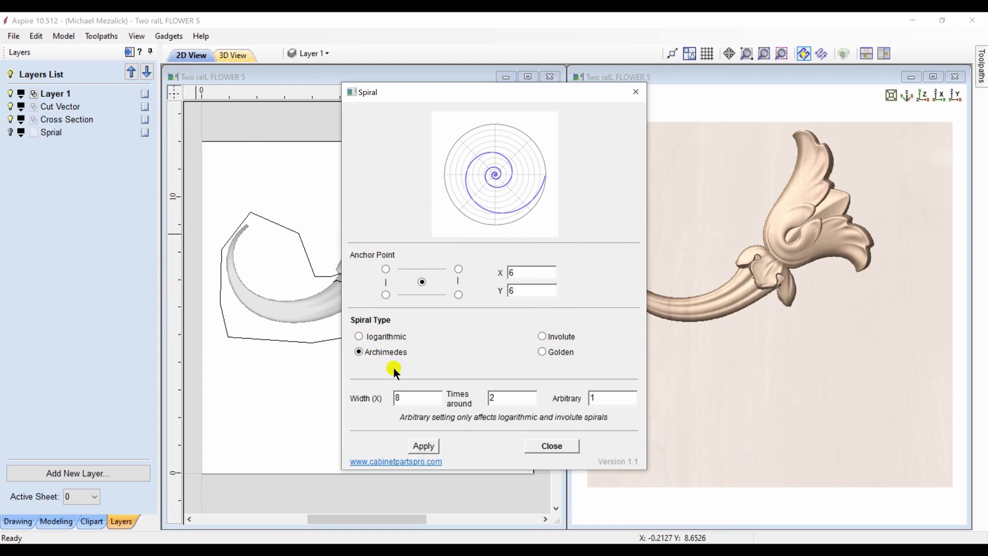
click(423, 446)
click(552, 446)
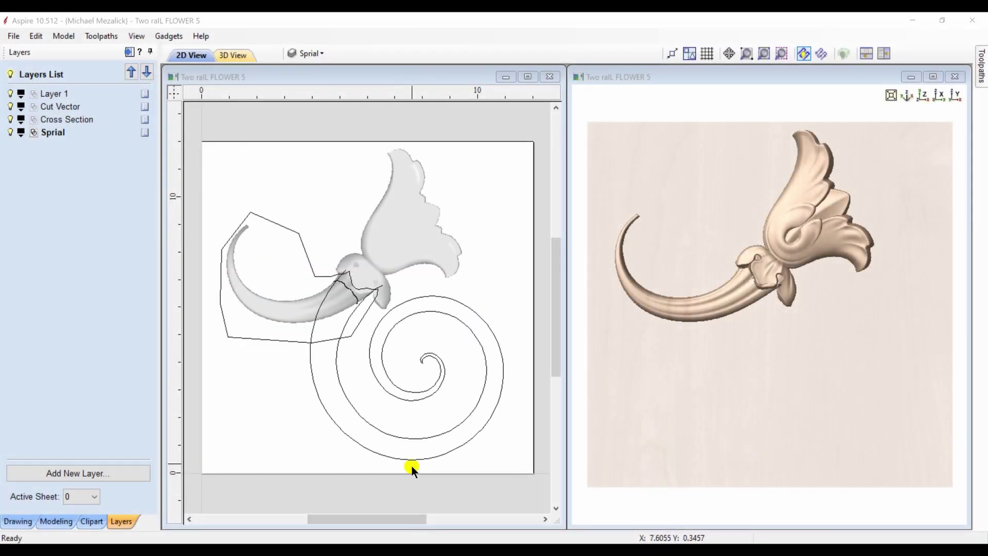
Select both the inner and outer spiral vectors together.
click(412, 458)
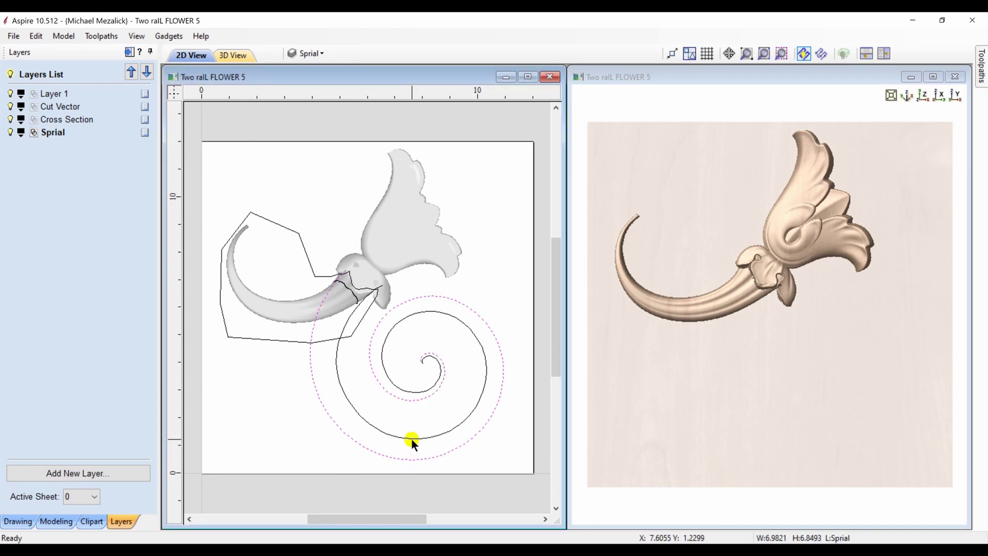
click(411, 437)
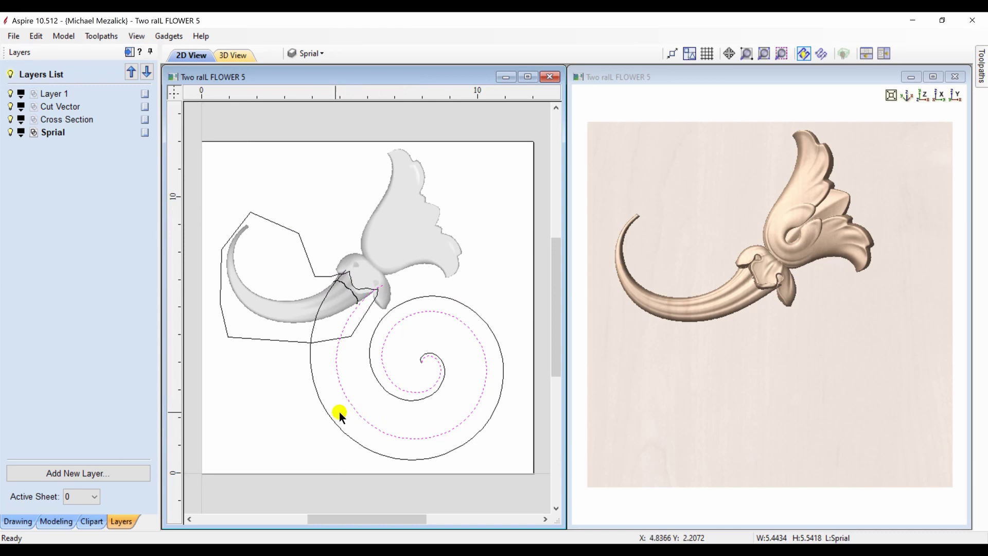
shift+click(327, 414)
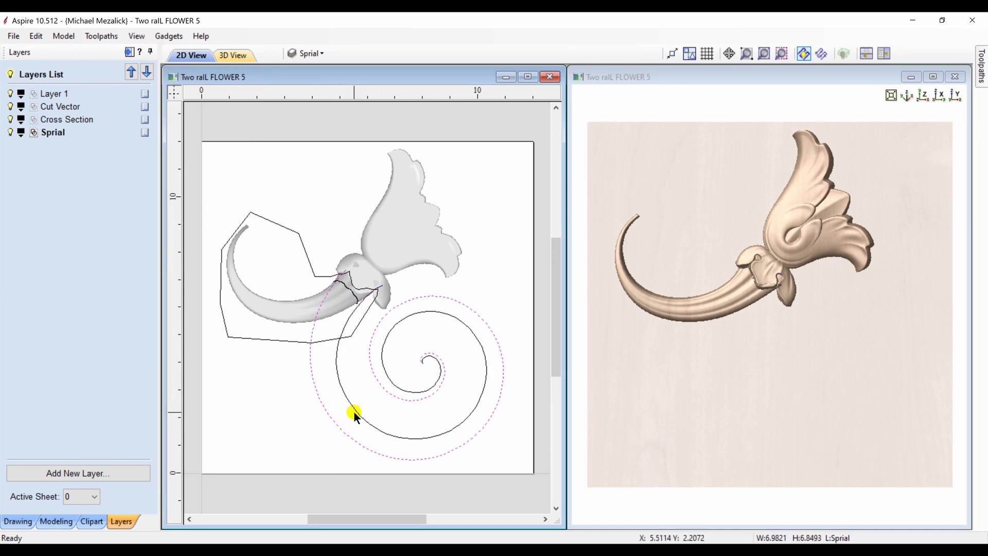
Two-rail sweep the small cross-section vector along the spiral rails, merged with other components.
click(58, 515)
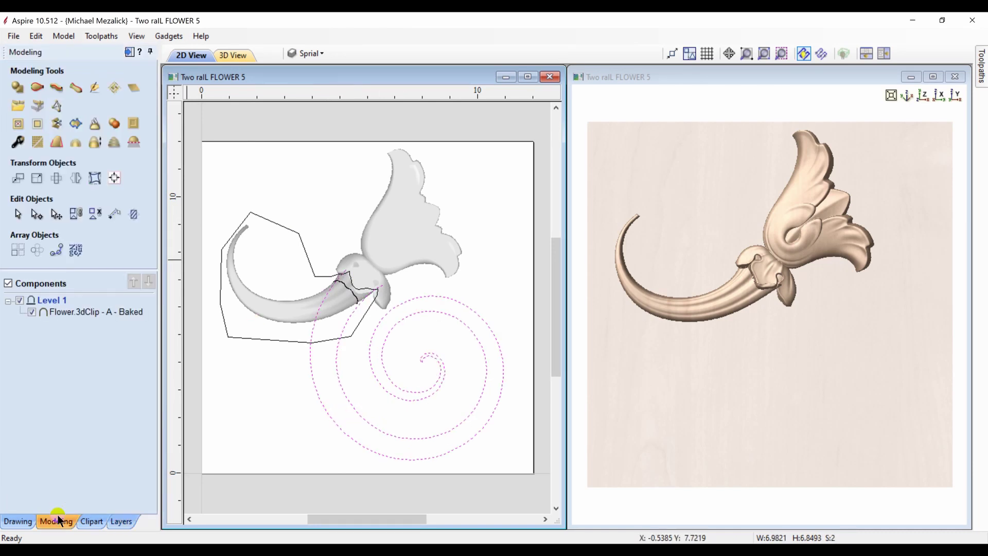
click(37, 87)
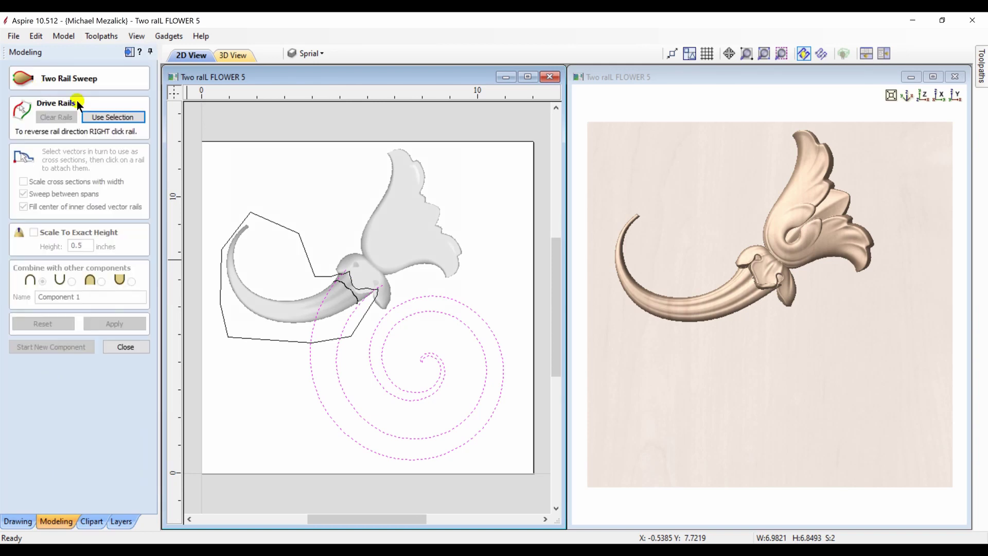
click(95, 117)
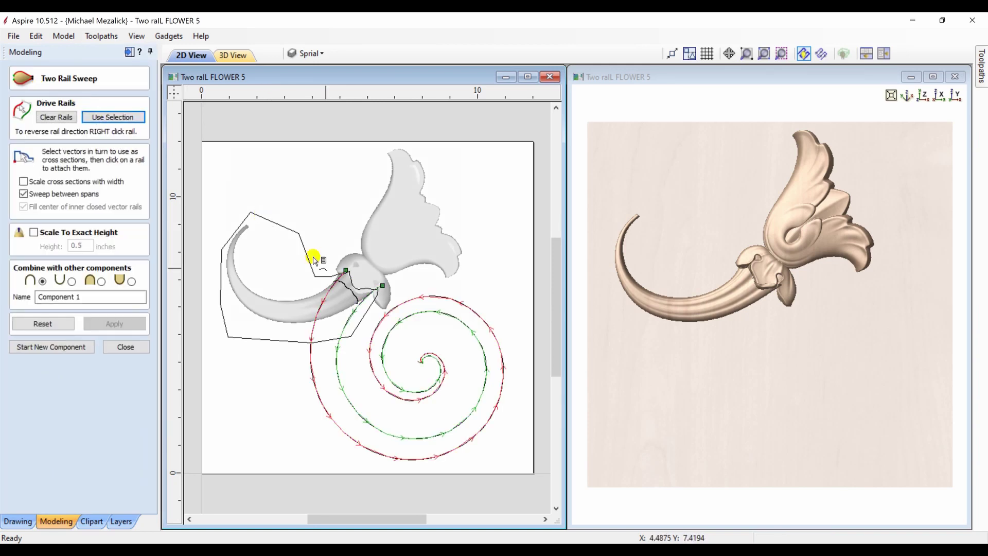
click(344, 284)
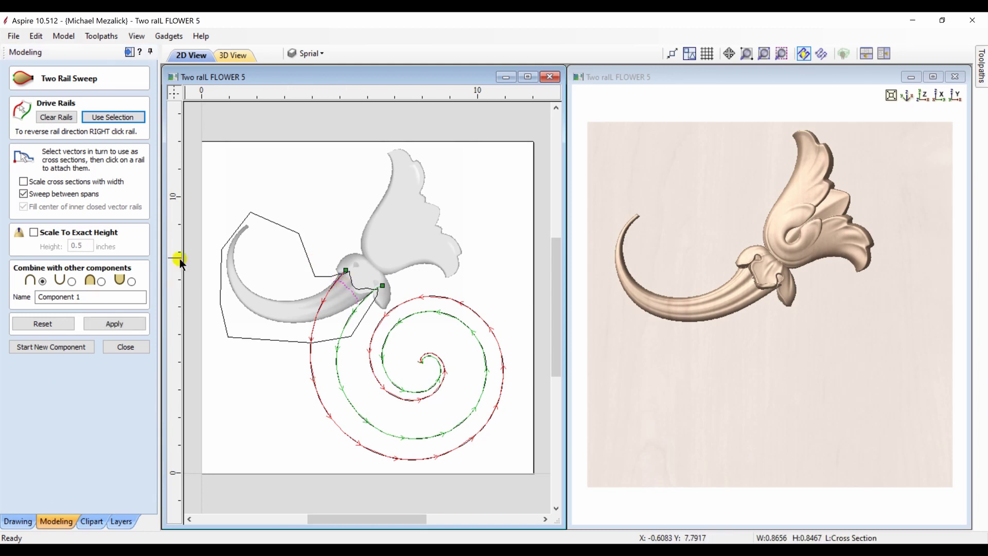
click(99, 280)
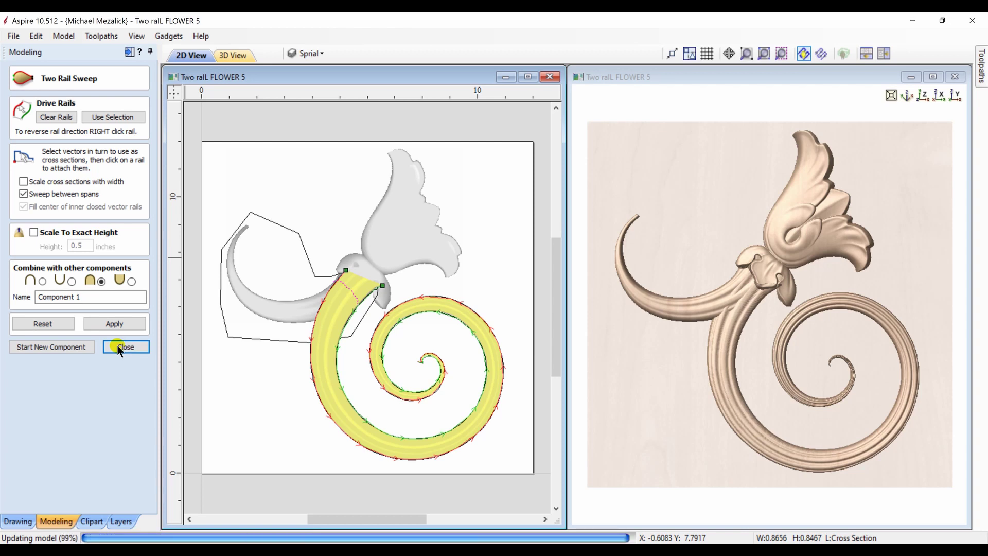
click(117, 346)
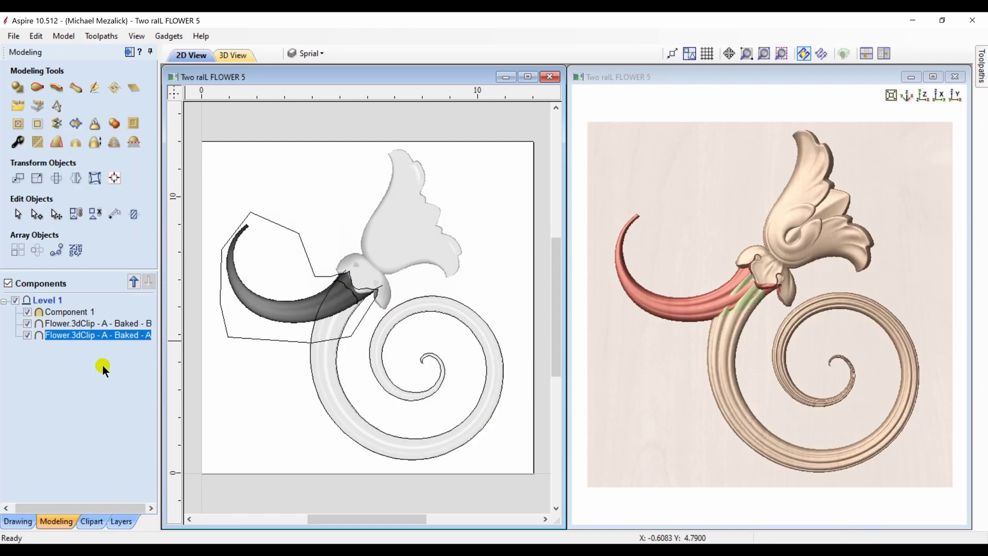
Hide the Flower.3dClip - A - Baked - A component in the Components tree.
click(28, 334)
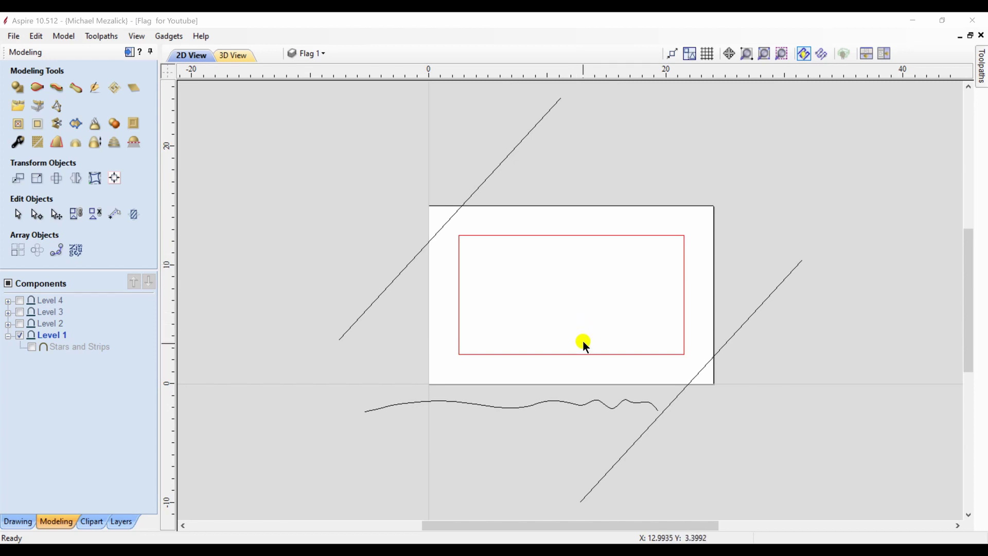
click(582, 352)
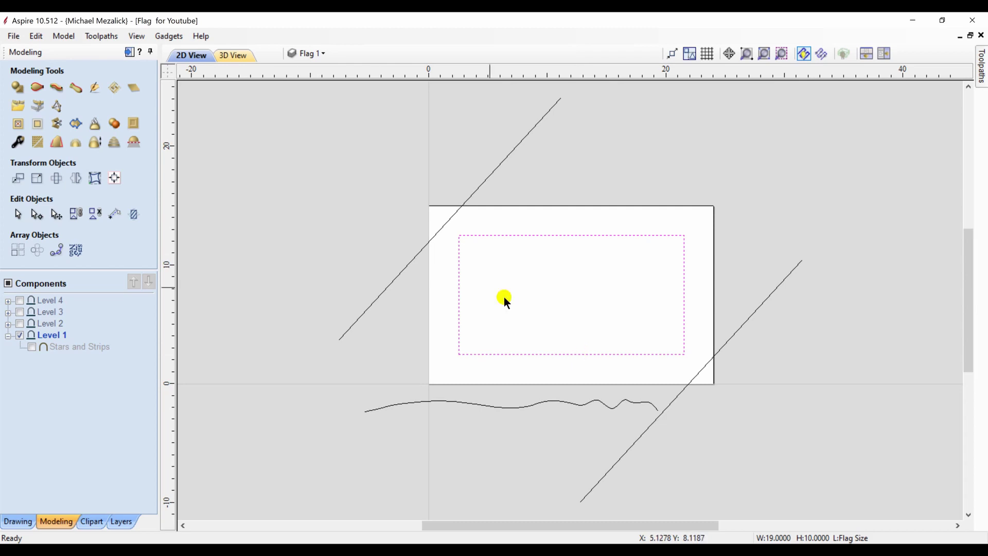
click(408, 265)
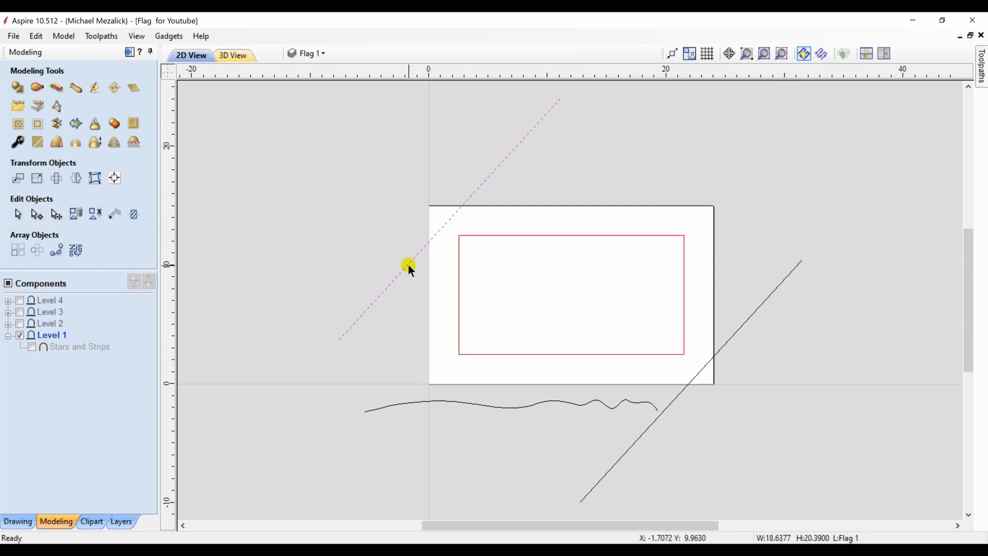
click(723, 346)
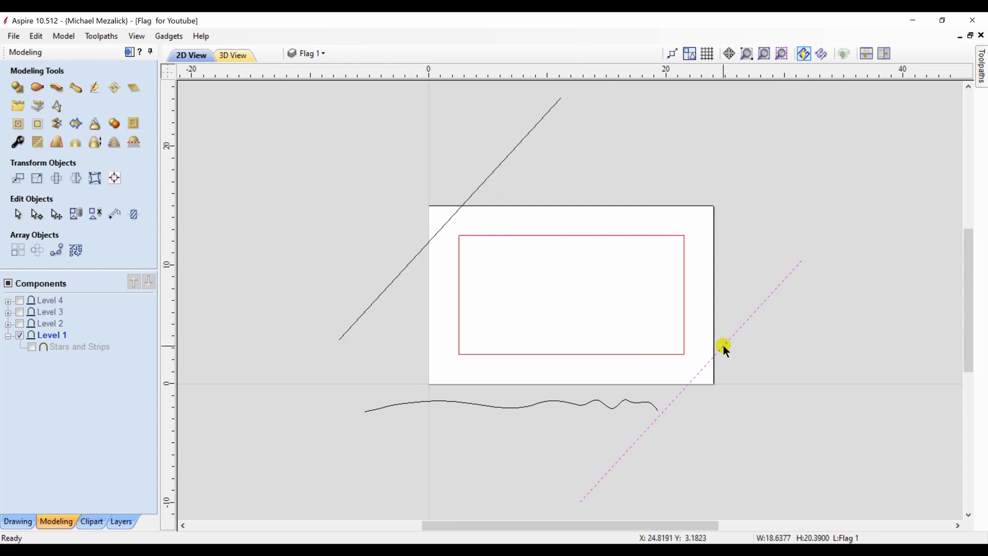
click(620, 401)
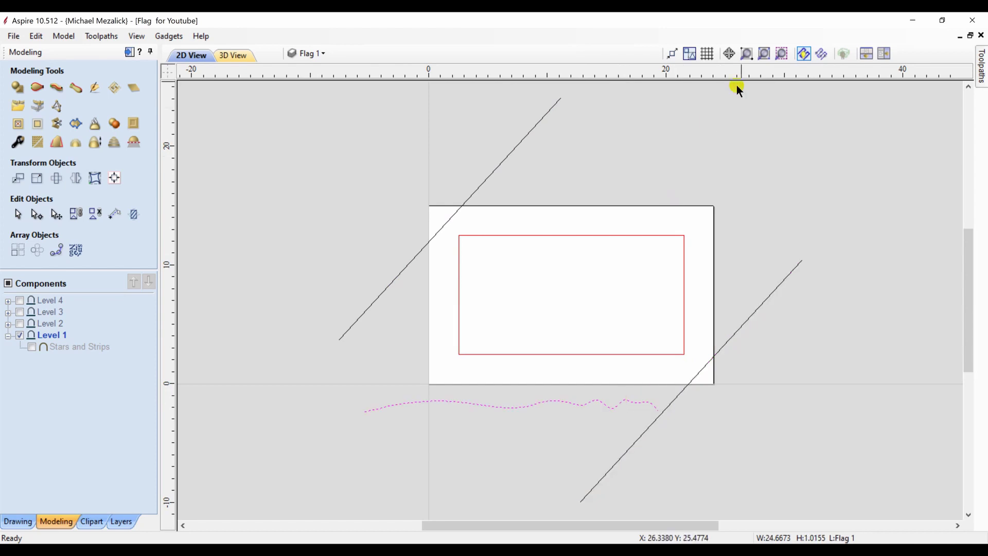
click(781, 54)
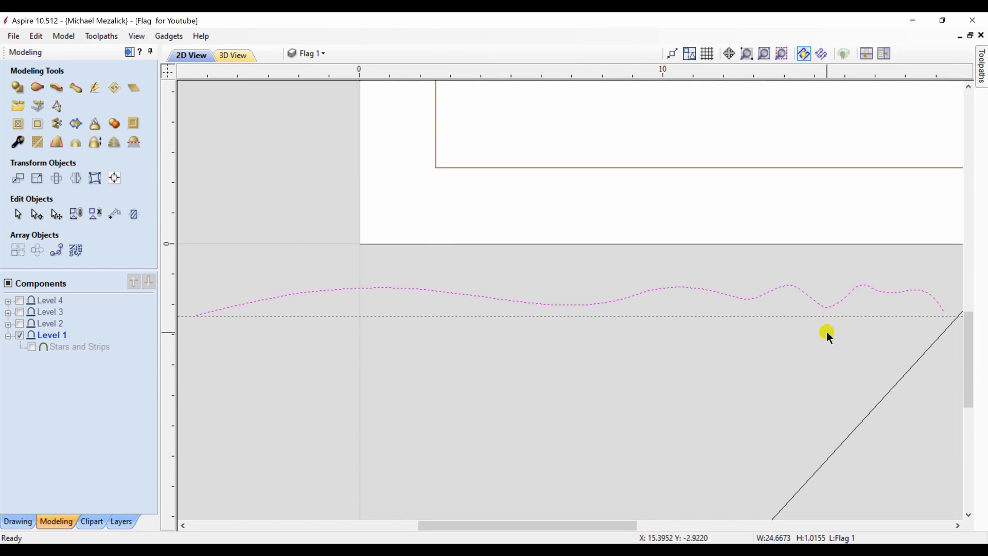
key(n)
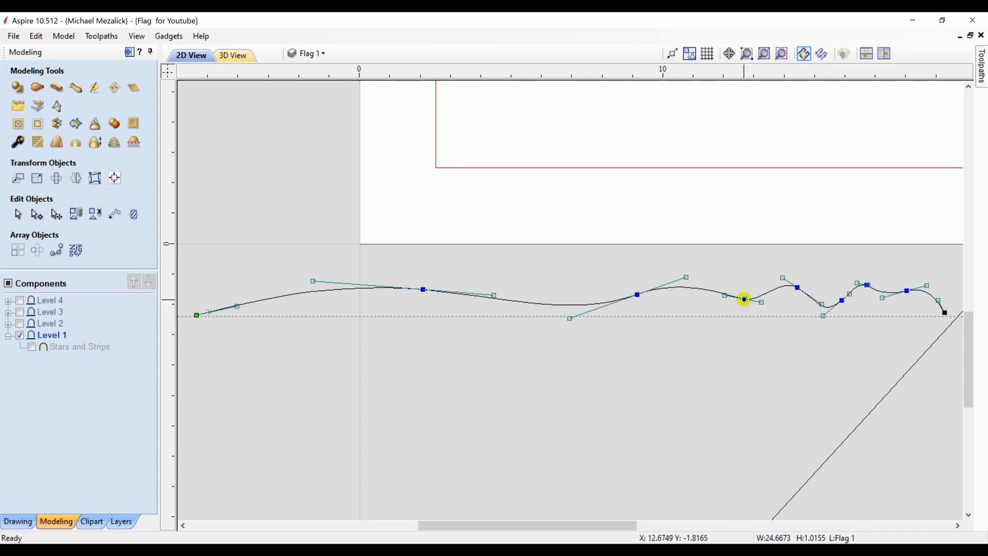
drag(744, 299, 744, 332)
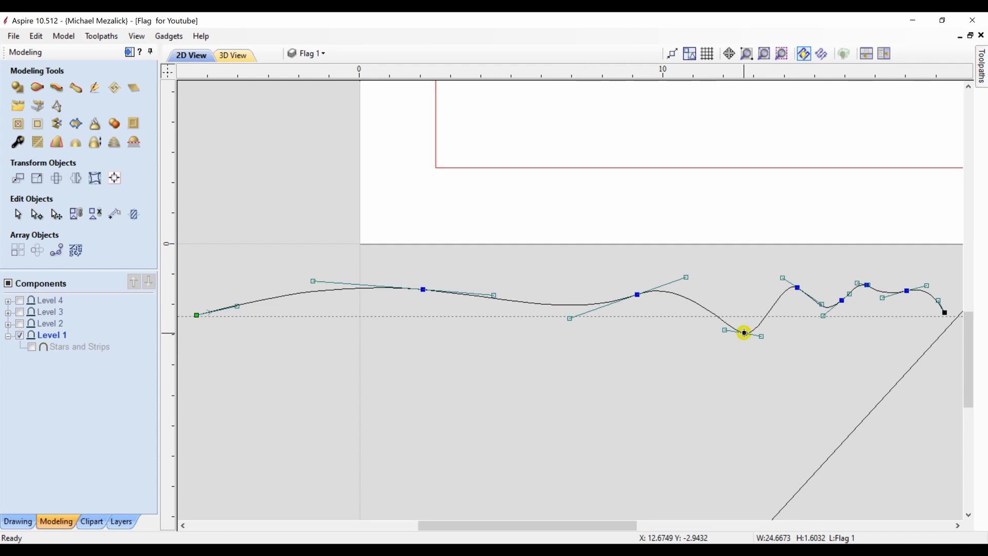
key(ctrl+z)
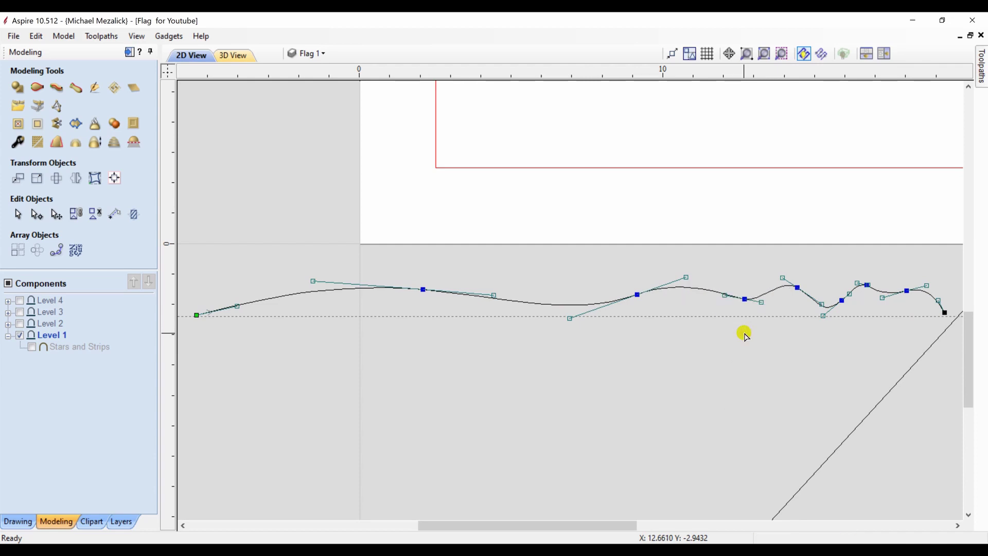
key(n)
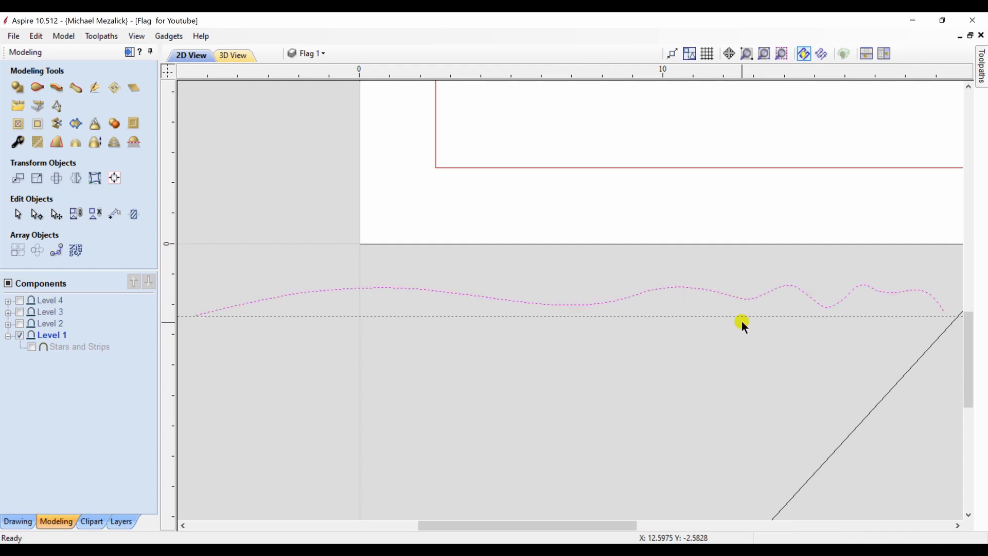
Sweep the wavy curve between the two diagonal rails, then tile the 2D and 3D views.
click(763, 53)
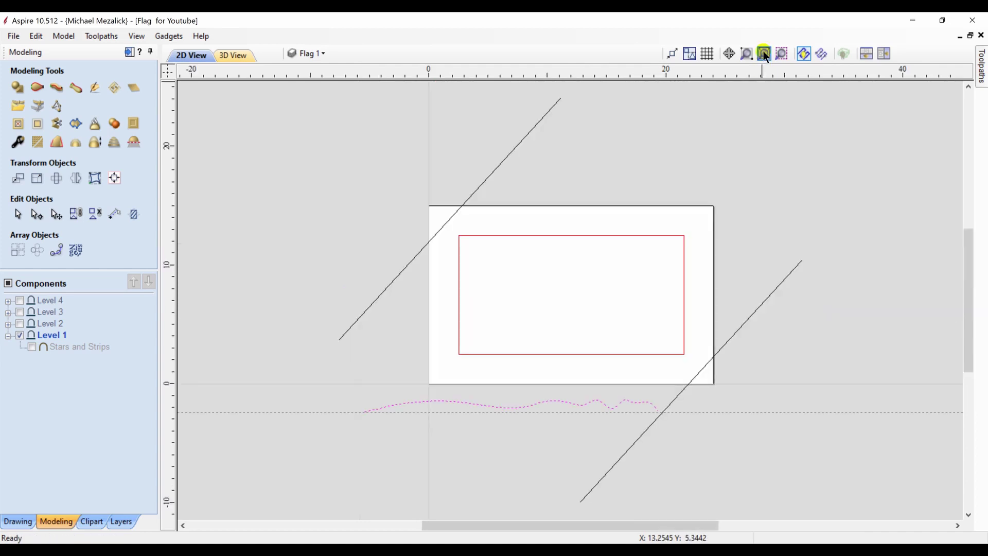
click(492, 172)
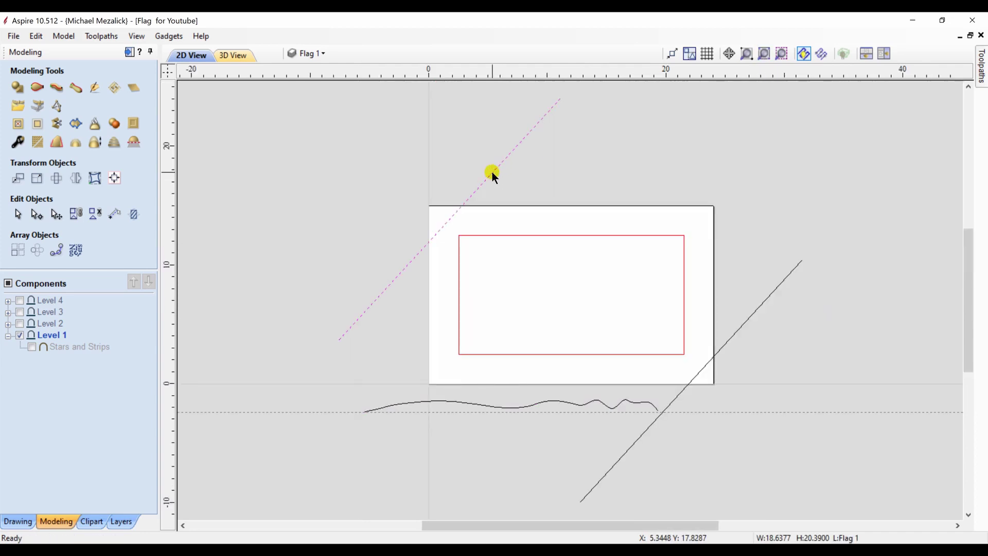
shift+click(753, 313)
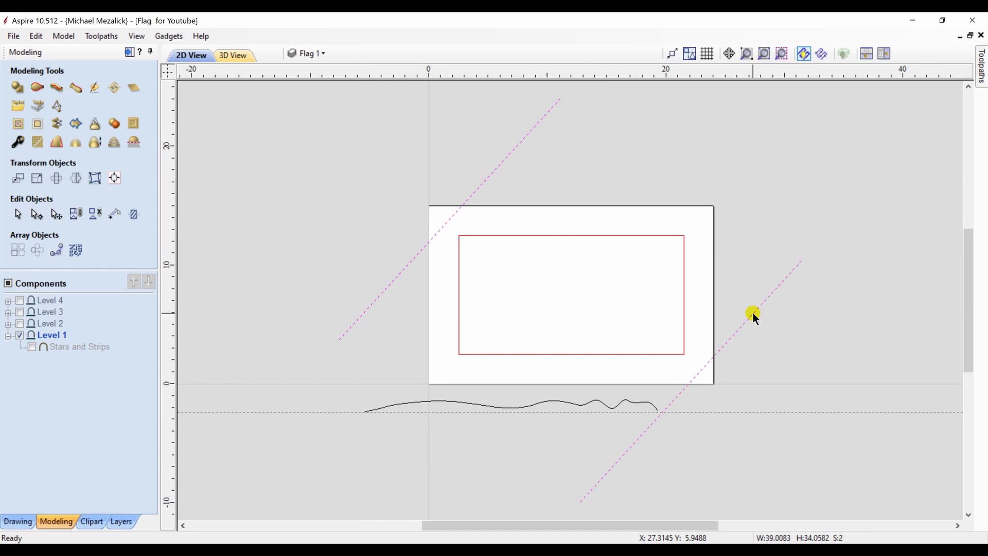
click(39, 88)
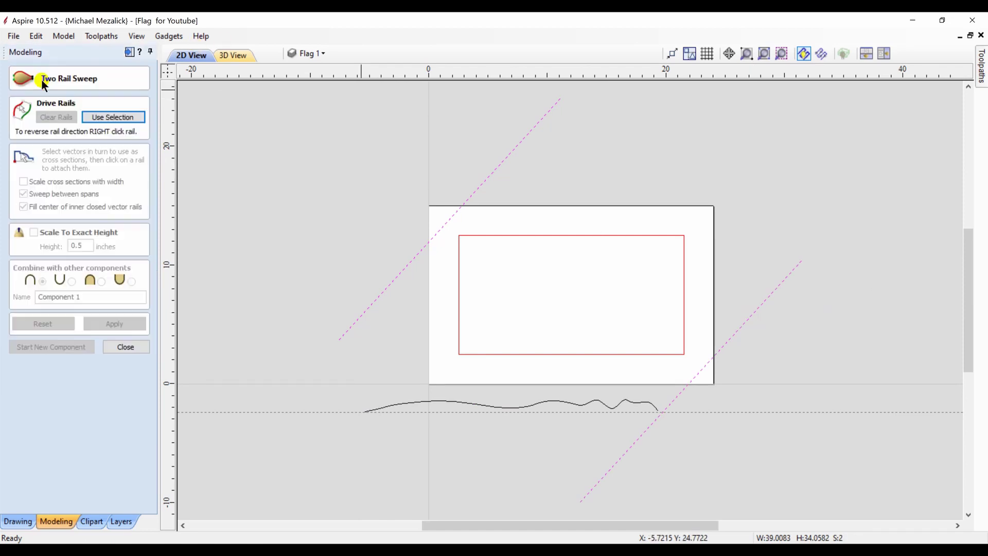
click(101, 120)
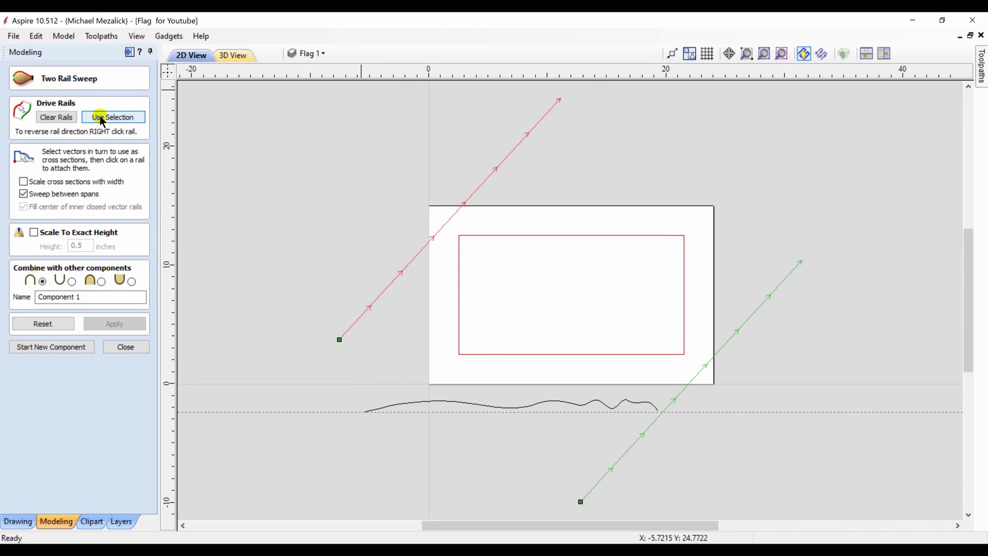
click(409, 405)
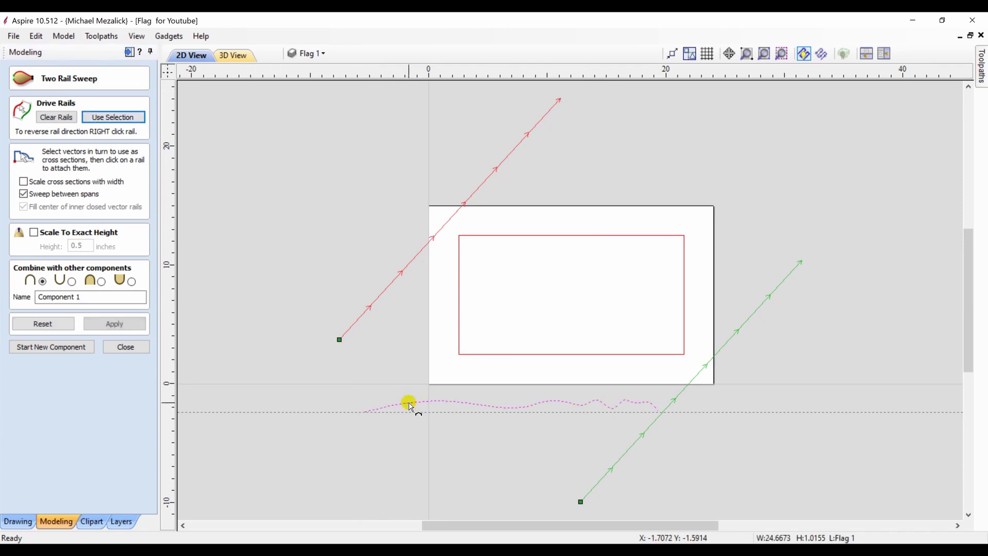
click(112, 324)
key(F4)
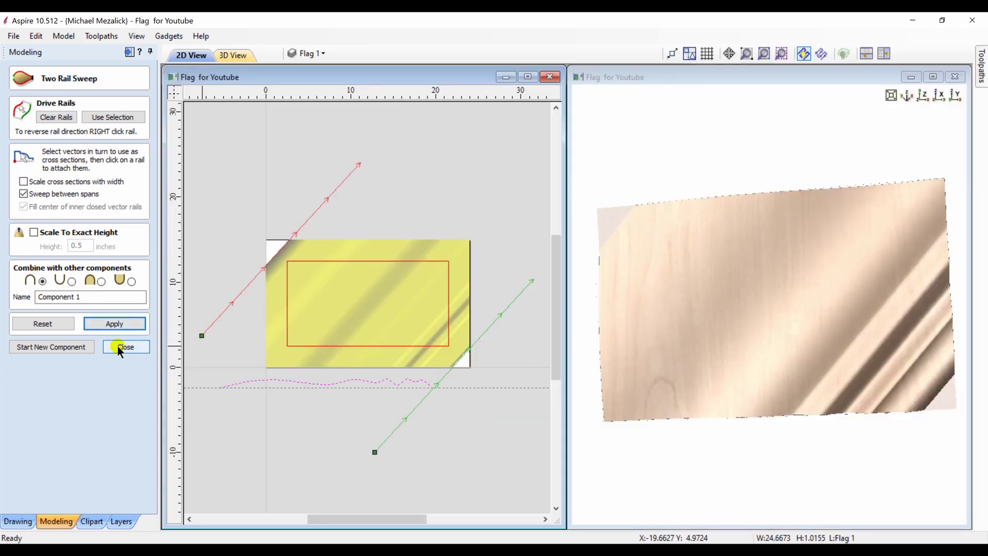
Trim the swept Component 1 flag surface to the red rectangle.
click(118, 346)
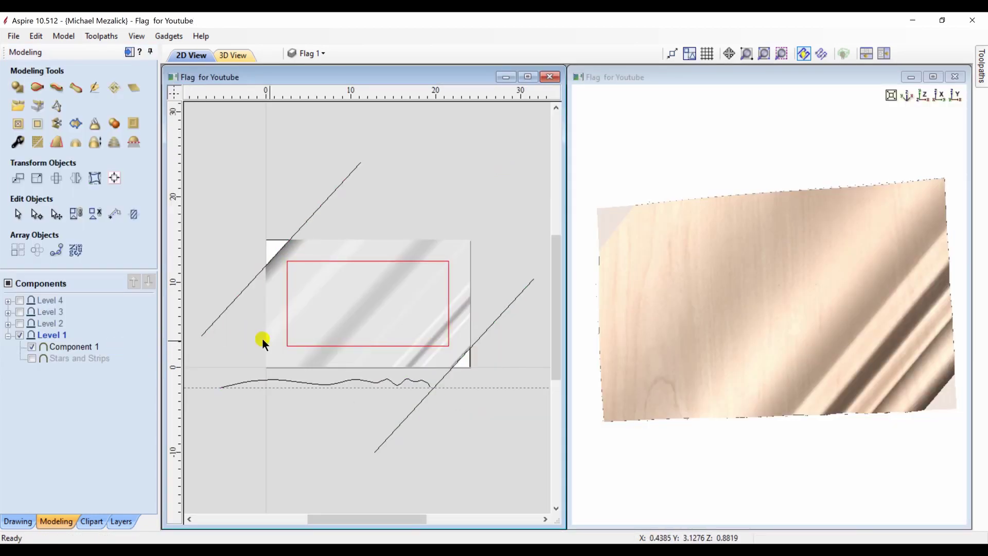
click(290, 341)
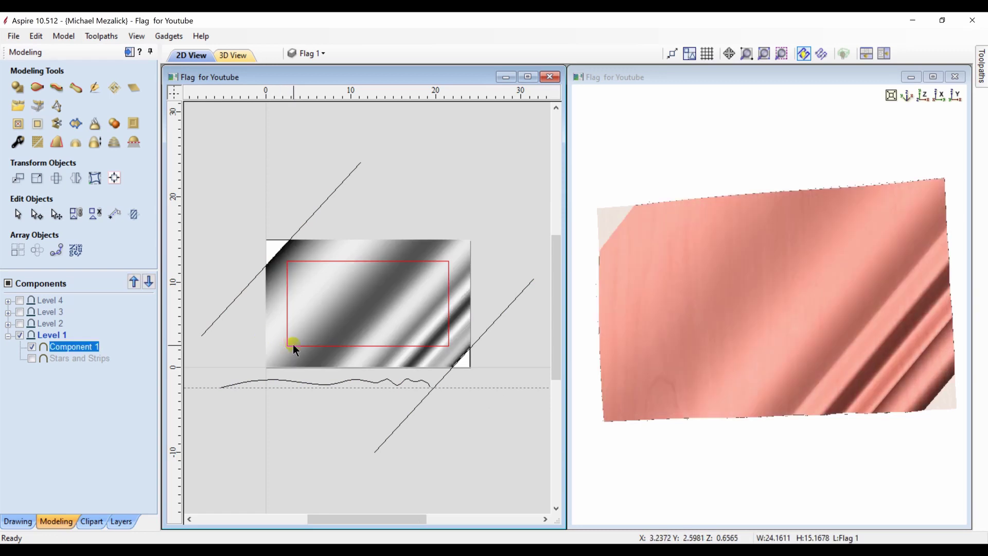
click(294, 345)
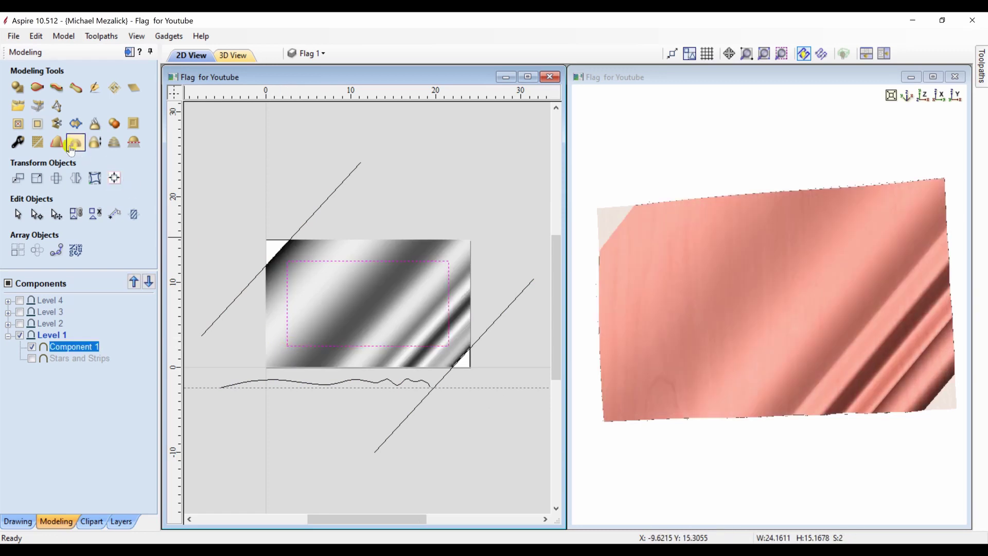
click(38, 124)
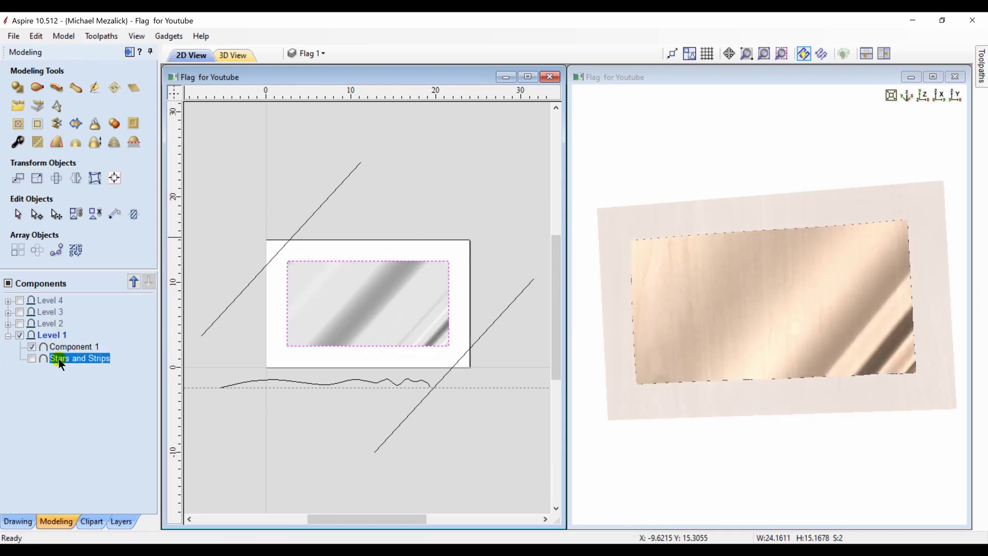
Move Stars and Strips above Component 1, turn it on, and view from the top.
drag(60, 363, 59, 344)
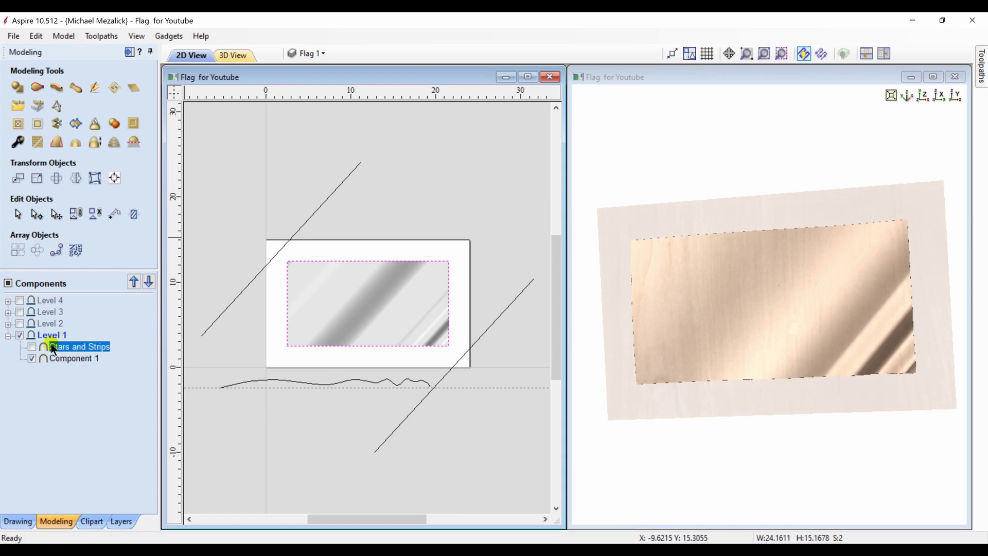
click(31, 348)
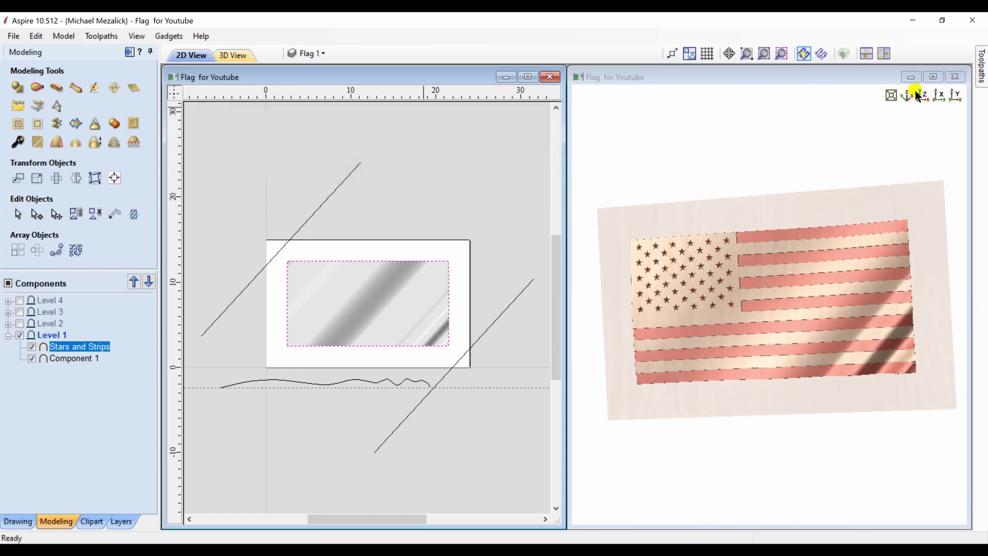
click(924, 94)
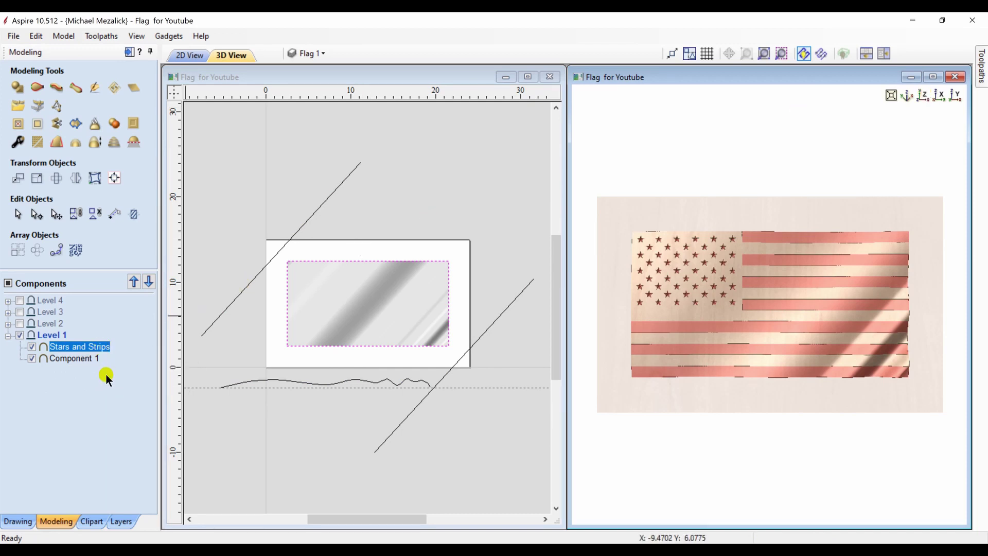
Hide Component 1, Stars and Strips and Level 1, then make Level 2 current.
click(31, 358)
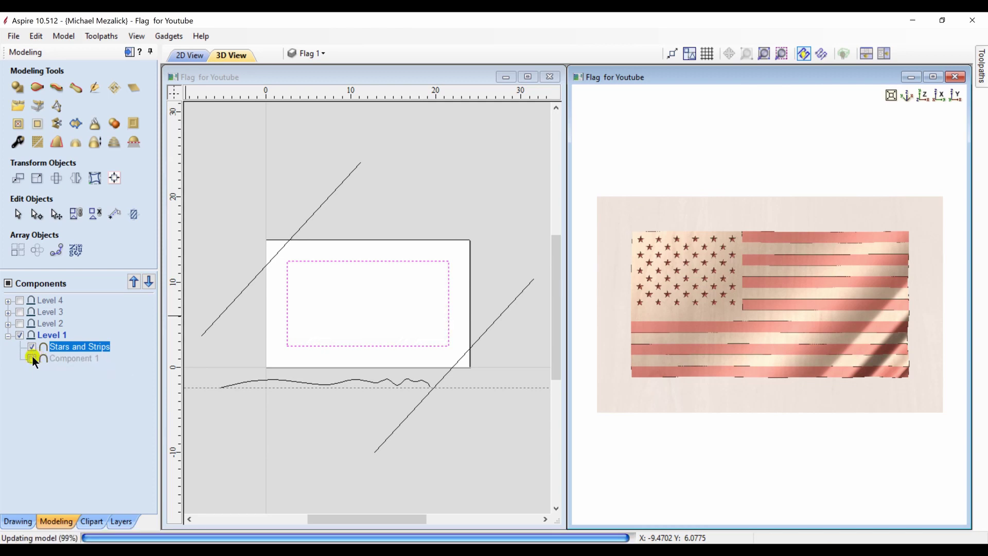
click(31, 347)
click(19, 335)
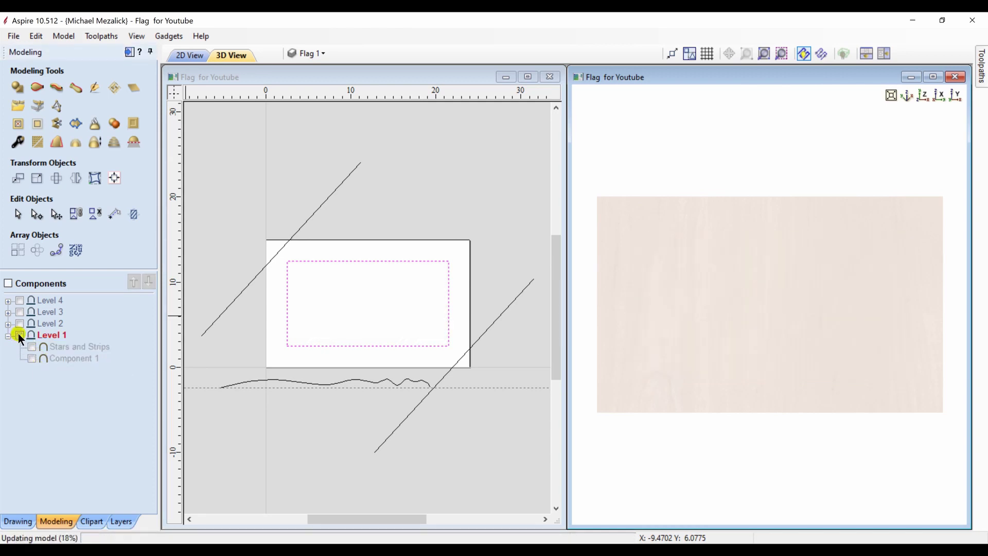
click(7, 335)
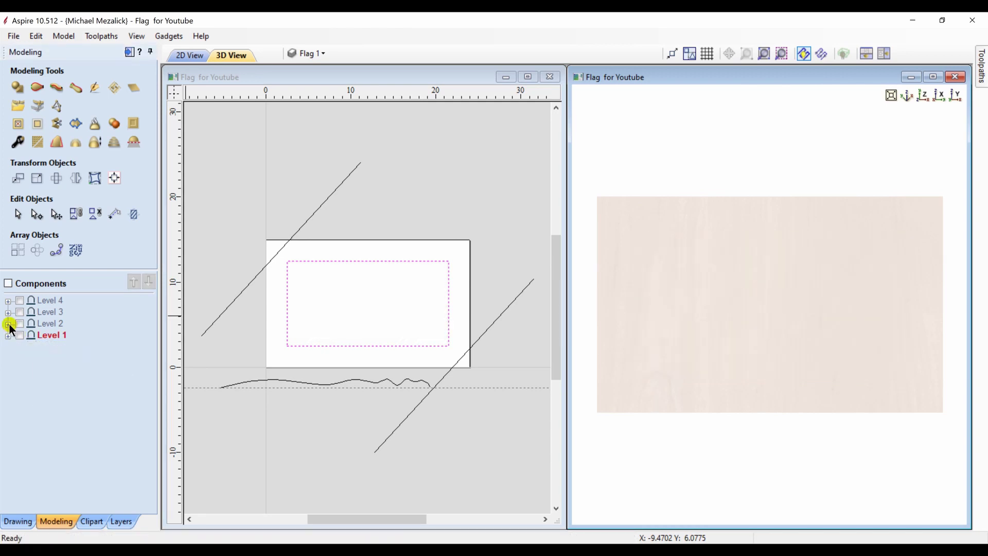
click(8, 323)
click(46, 324)
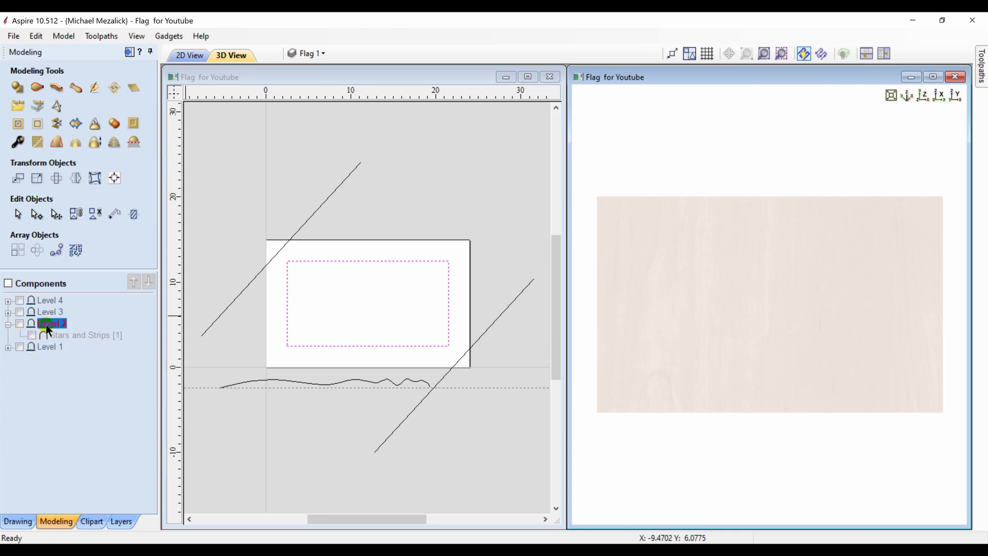
Show Flag 2 instead of Flag 1, select both diagonal lines, and show Level 2.
click(324, 52)
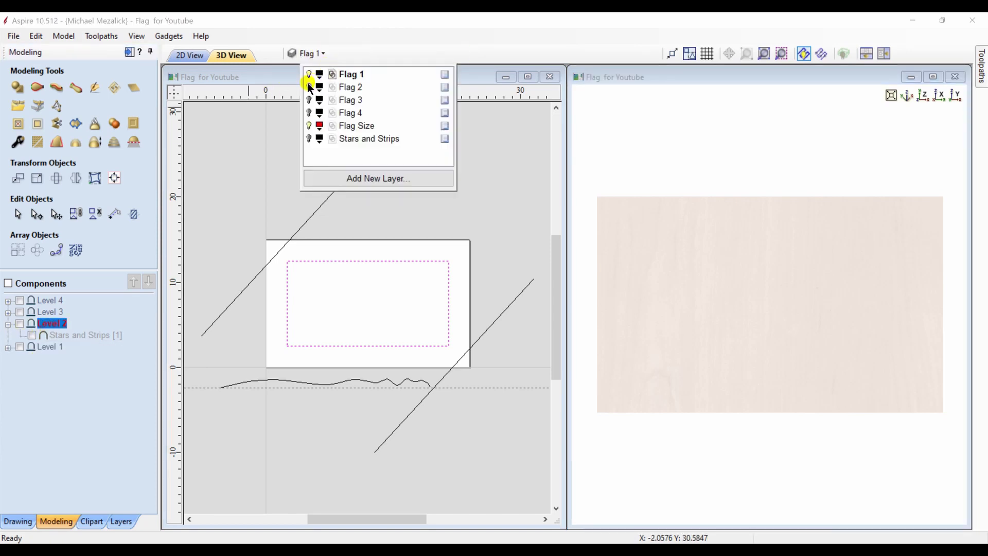
click(308, 85)
click(308, 73)
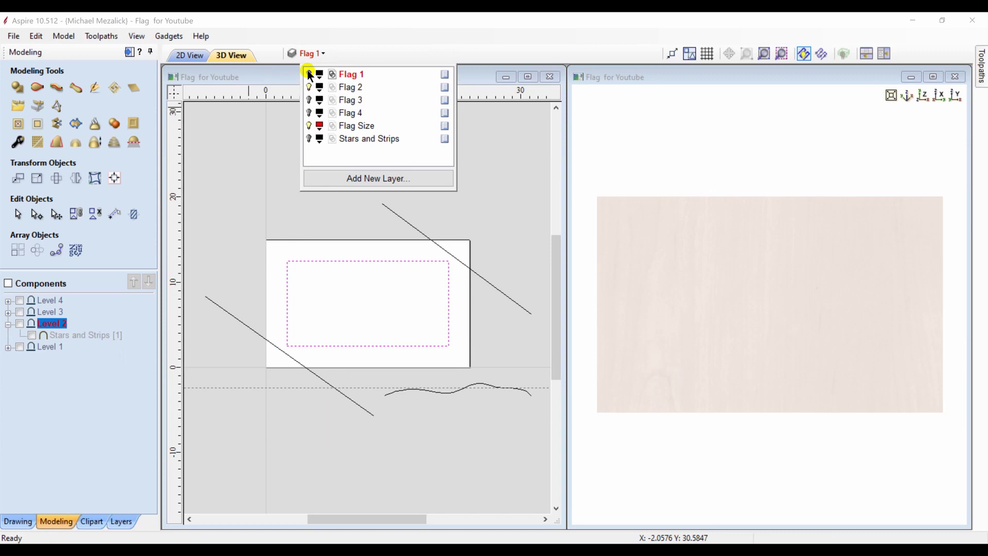
click(386, 440)
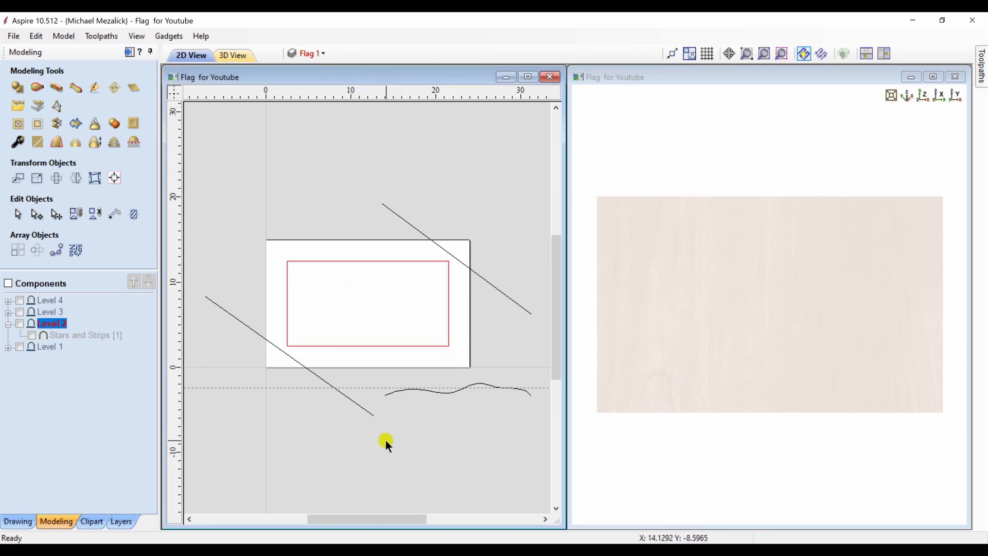
click(368, 410)
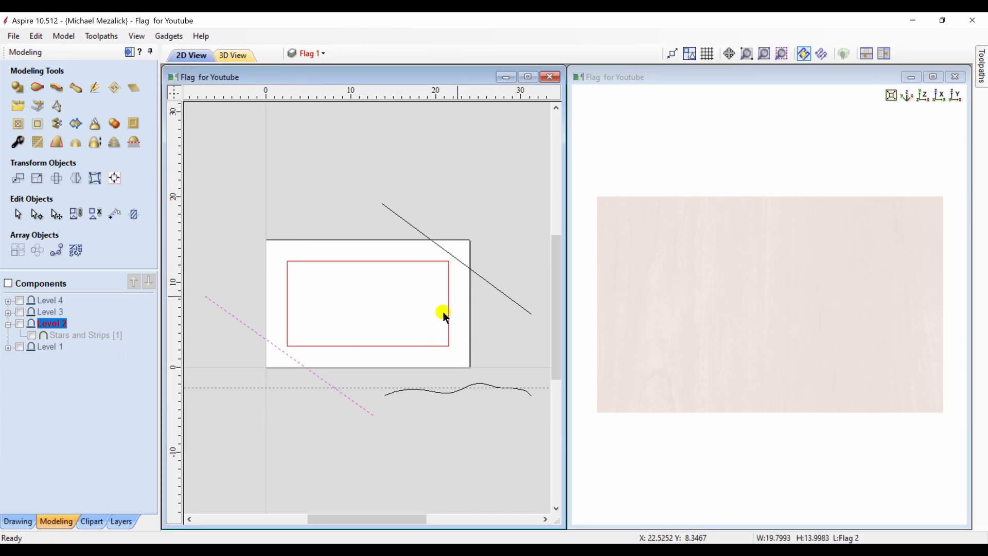
shift+click(491, 285)
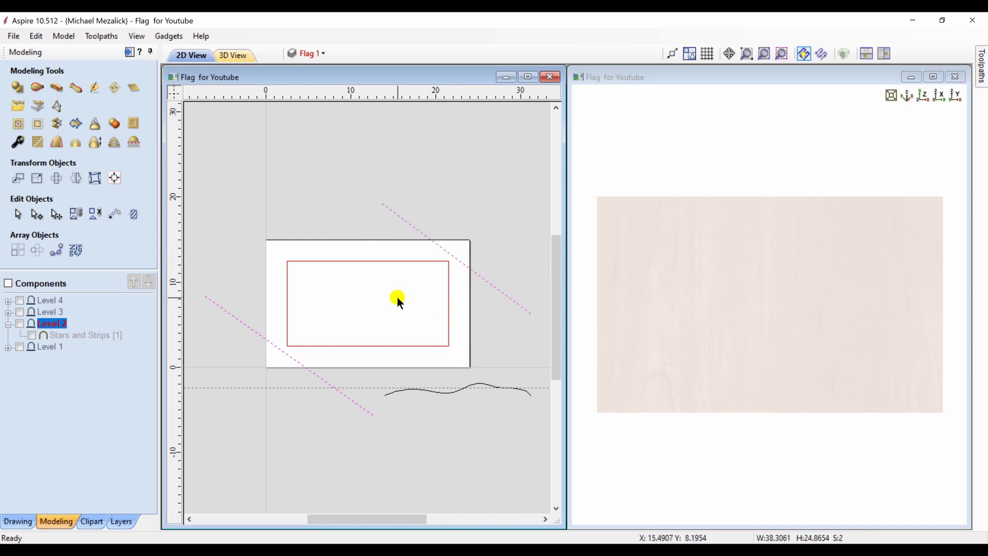
click(19, 324)
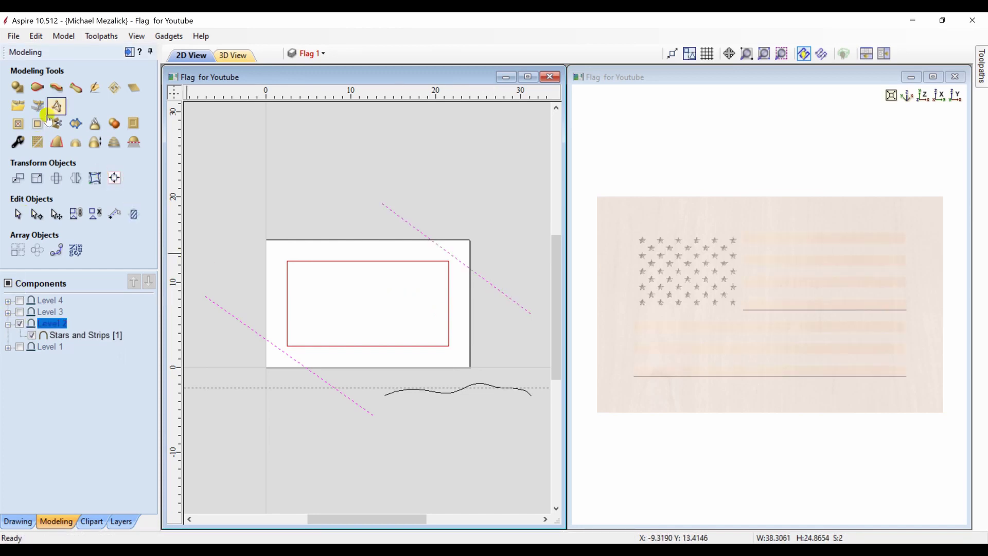
Two-rail sweep the wavy cross-section along the two selected diagonal lines.
click(37, 87)
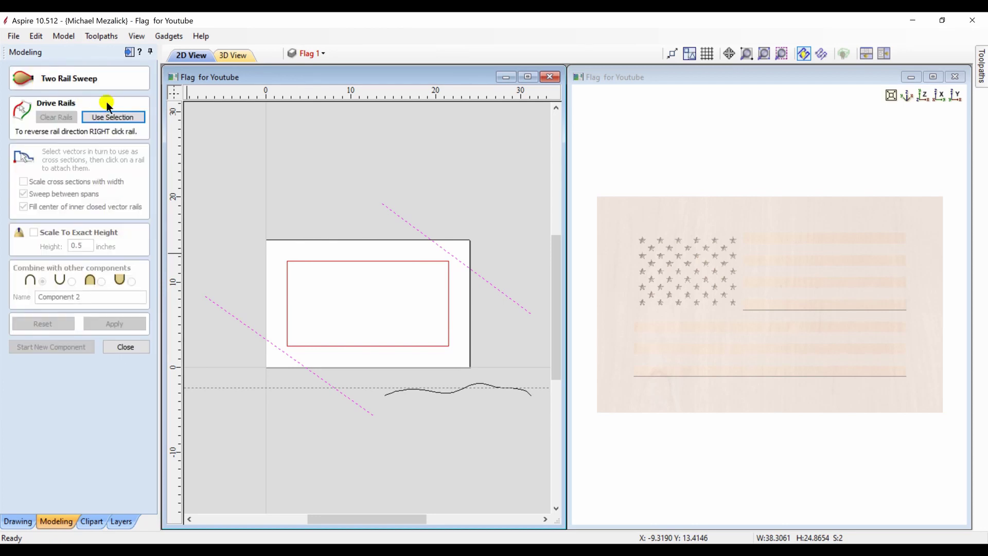
click(111, 117)
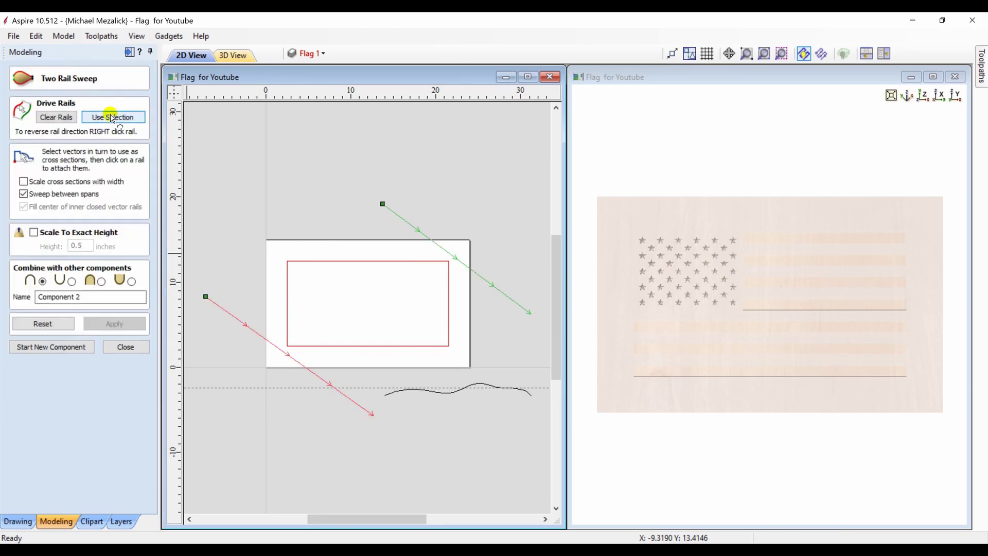
click(445, 396)
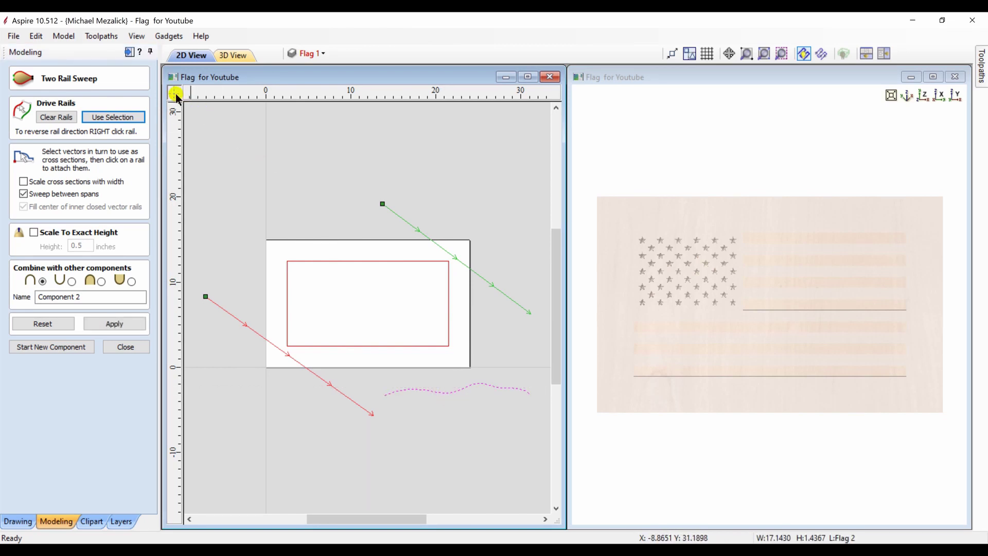
click(114, 324)
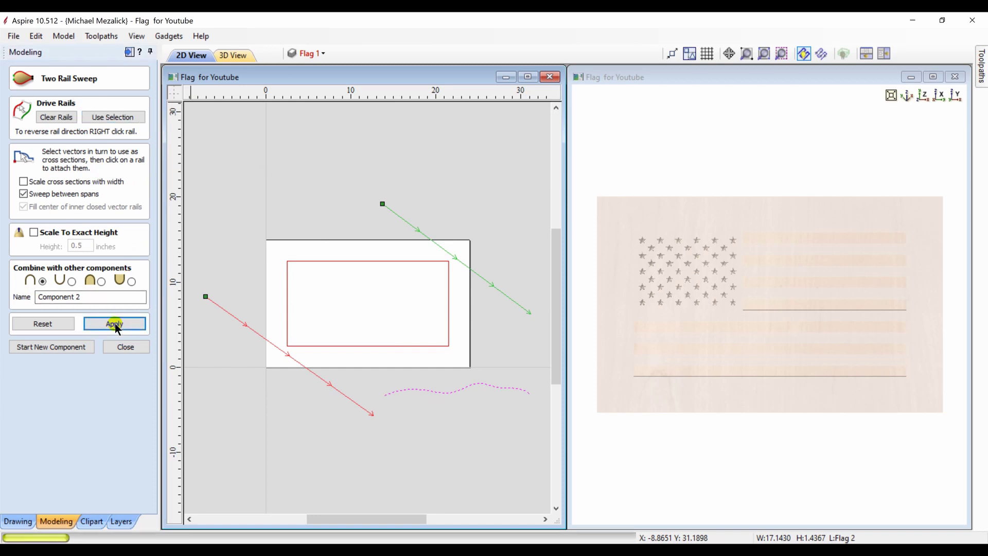
click(126, 346)
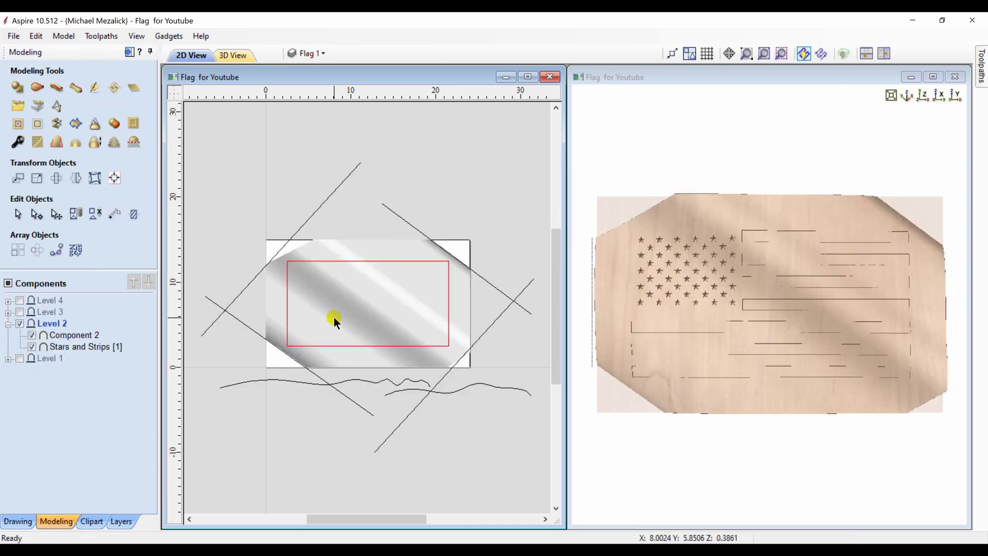
Delete the extra lines and curve, then crop Component 2 to the flag rectangle.
click(335, 189)
key(Delete)
click(328, 307)
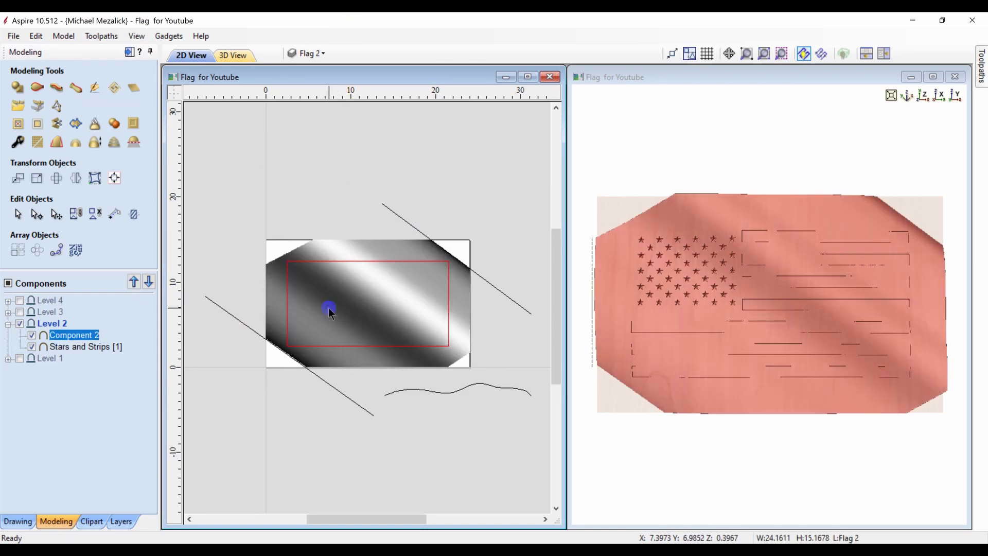
shift+click(367, 349)
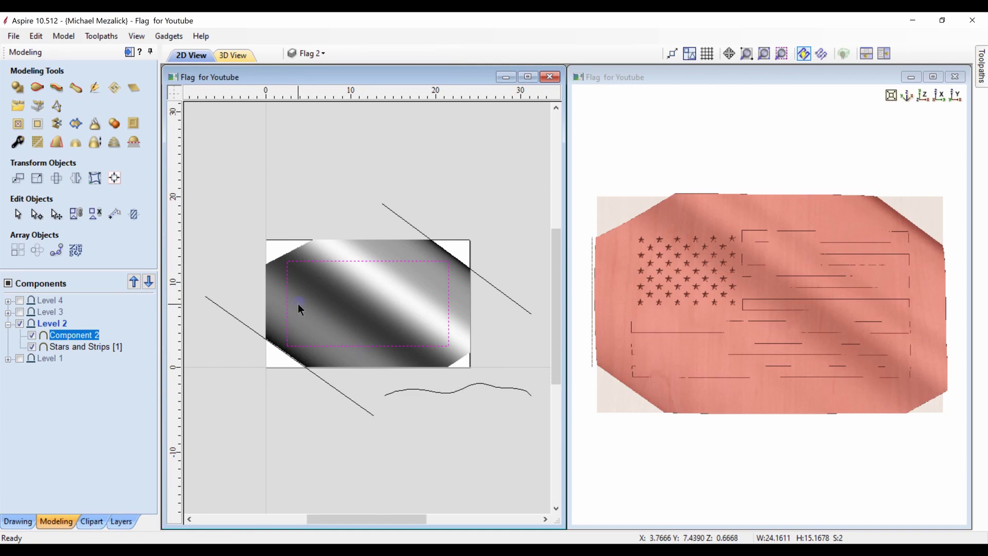
click(36, 123)
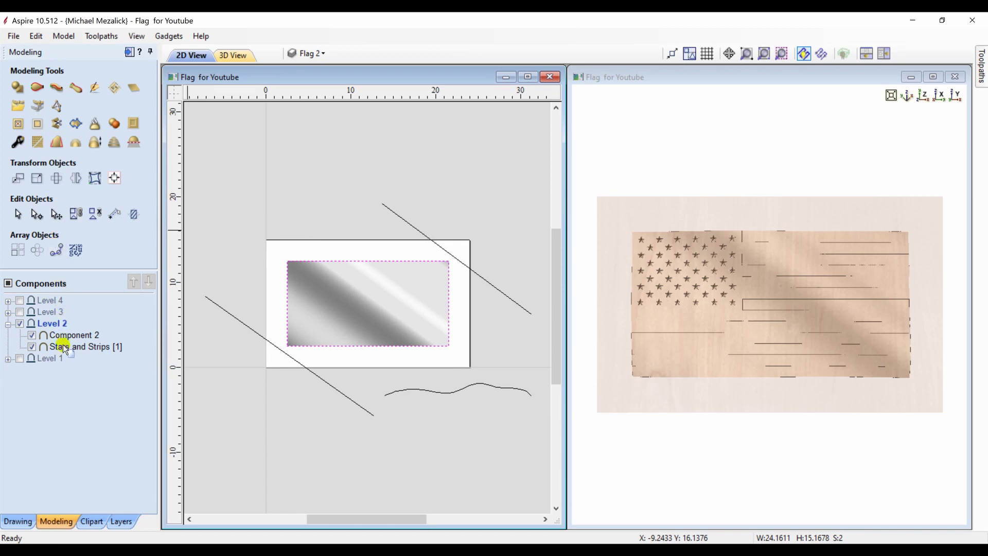
Move Stars and Strips above Component 2 and inspect the rippled flag in 3D.
drag(64, 347, 62, 333)
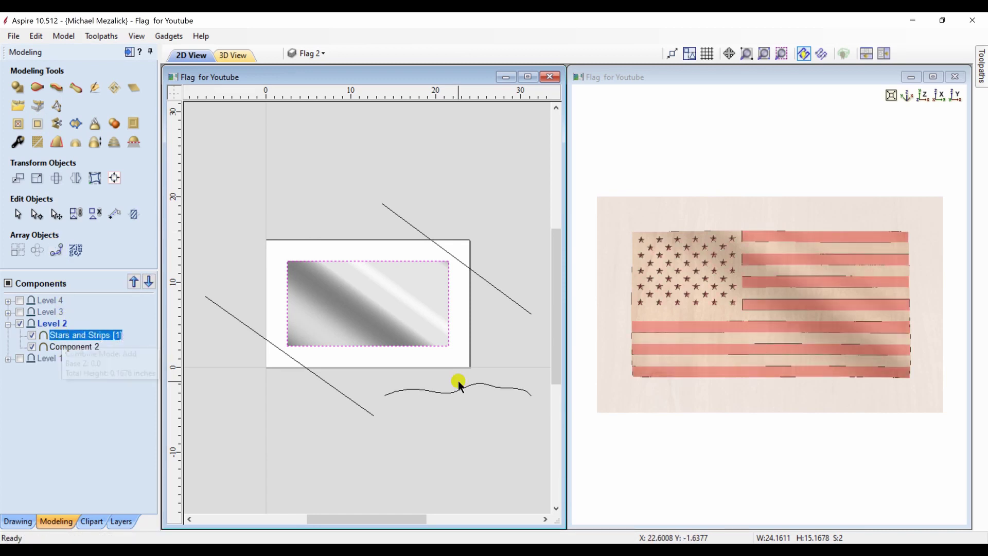
click(792, 524)
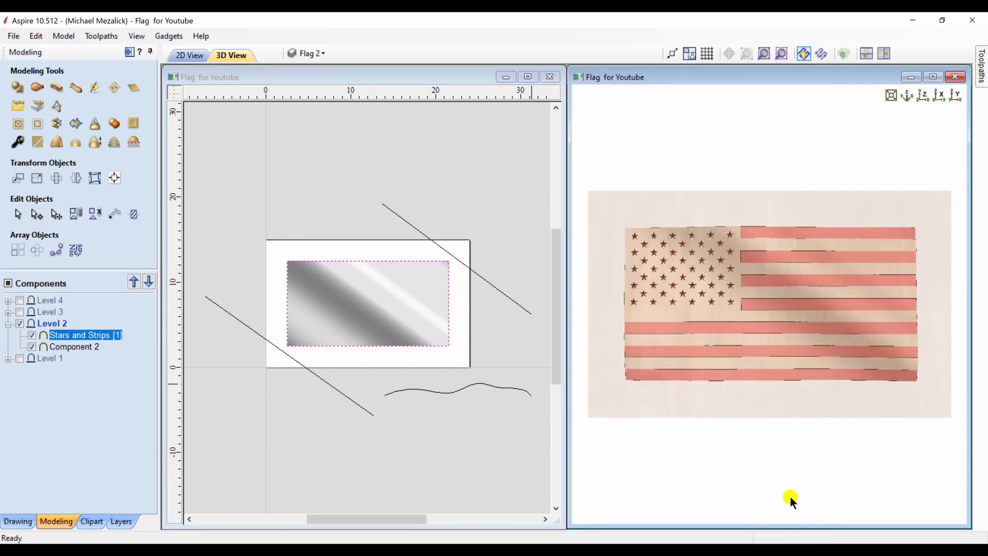
mouse_move(790, 501)
mouse_down()
mouse_move(755, 327)
mouse_move(695, 355)
mouse_move(780, 397)
mouse_move(832, 176)
mouse_up()
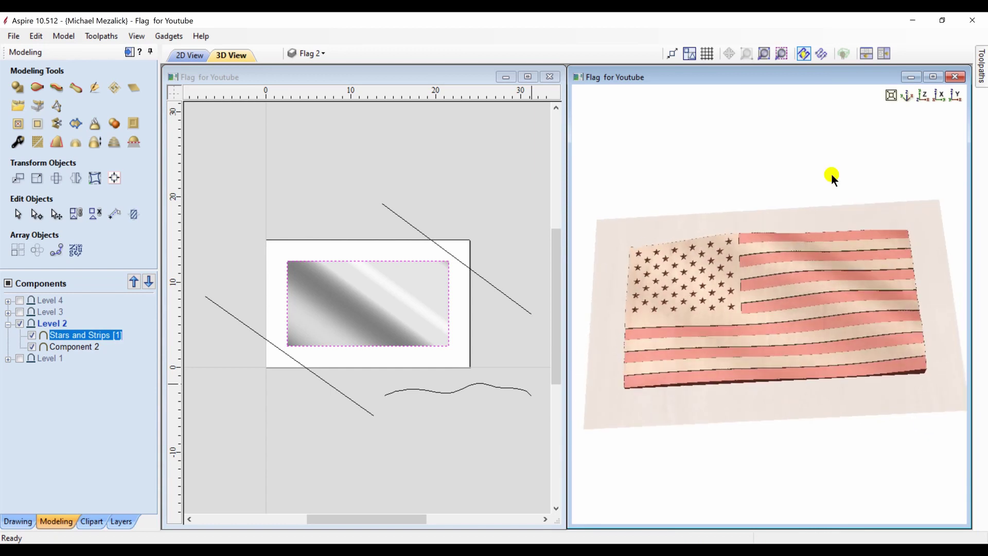
click(919, 95)
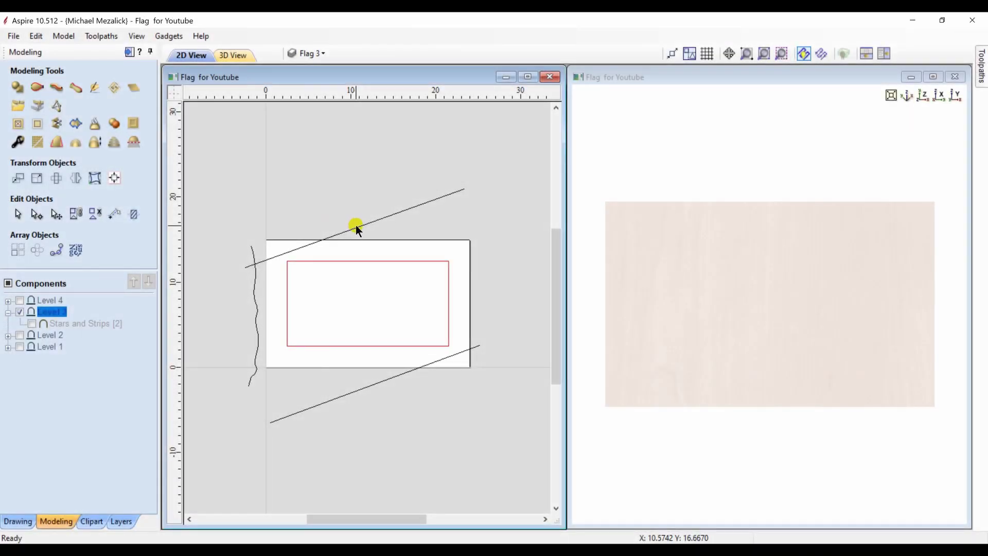
Sweep the vertical wavy curve between Flag 3's two slanted rails to create Component 3.
click(356, 225)
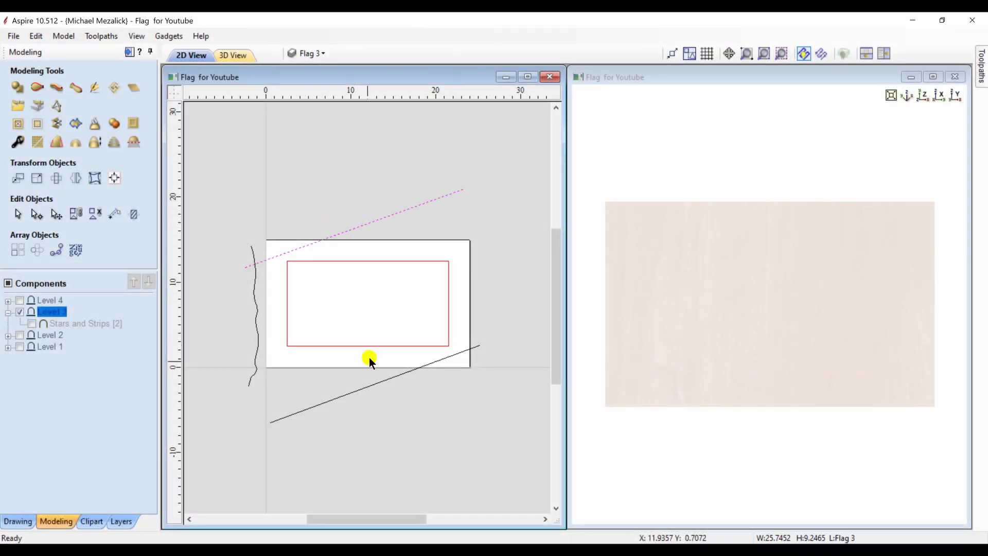
shift+click(358, 390)
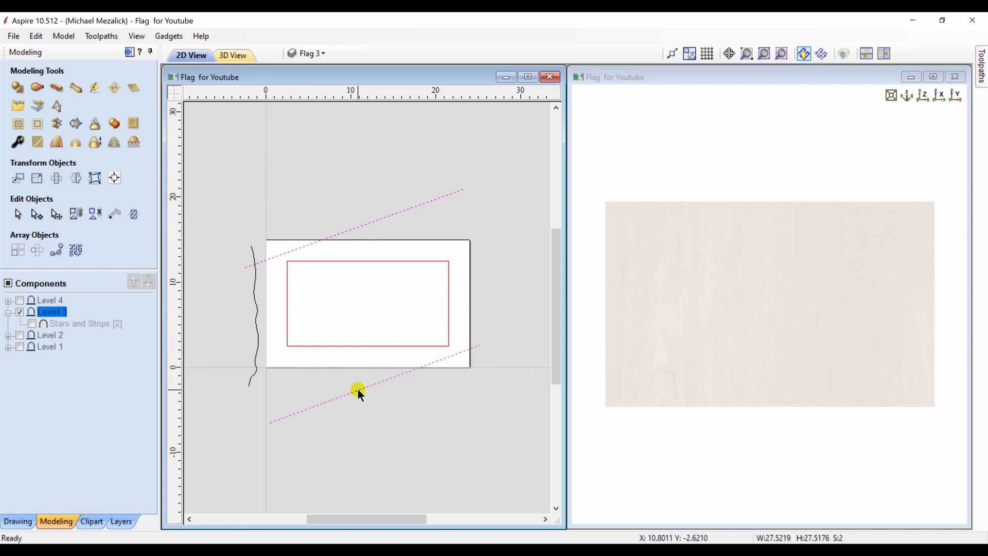
click(38, 86)
click(103, 117)
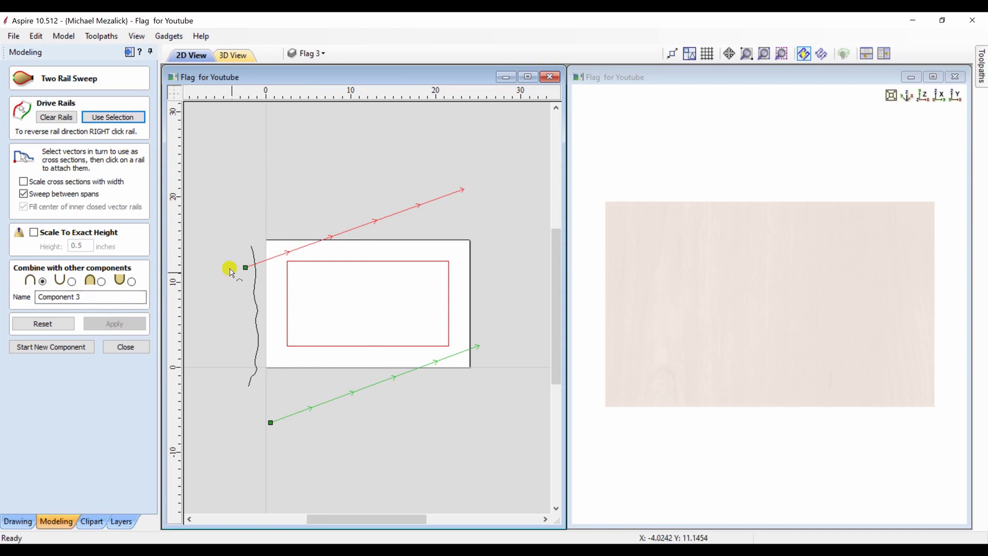
click(252, 303)
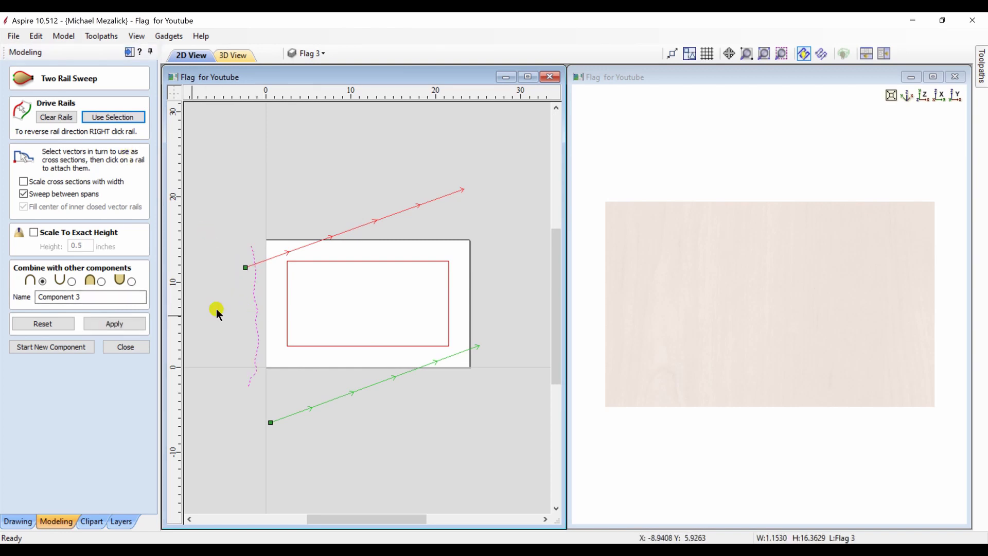
click(125, 323)
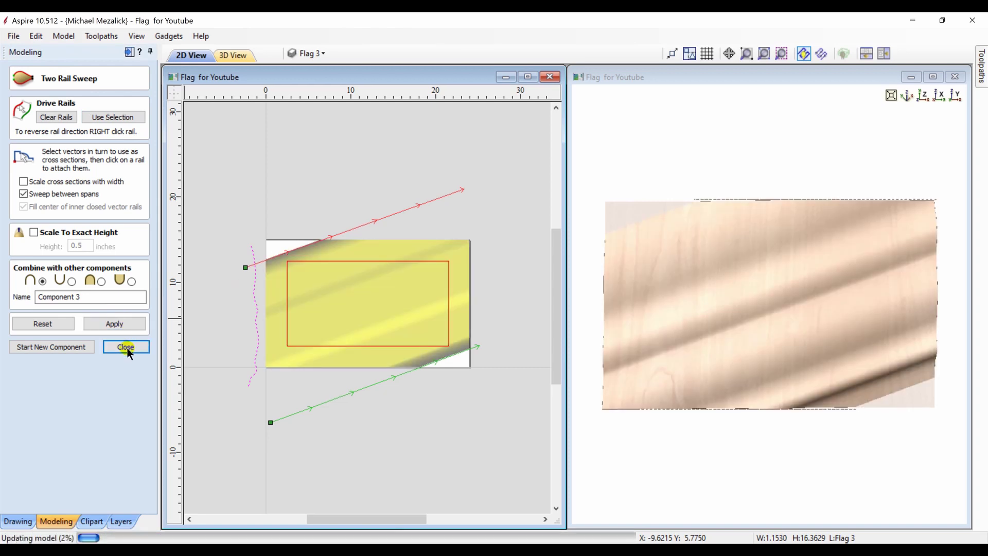
click(126, 347)
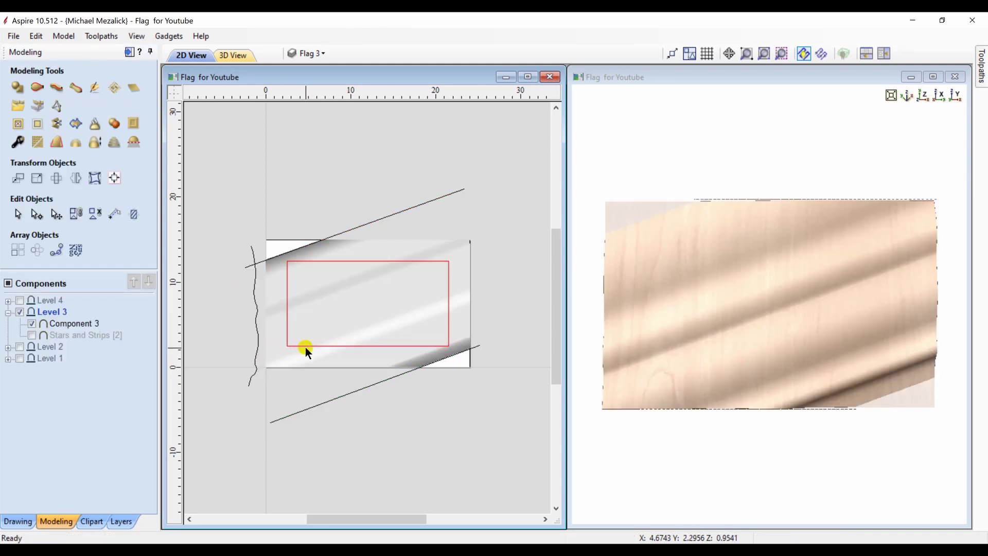
Fit Component 3 to the flag rectangle and show Stars and Strips above it.
click(305, 347)
click(320, 299)
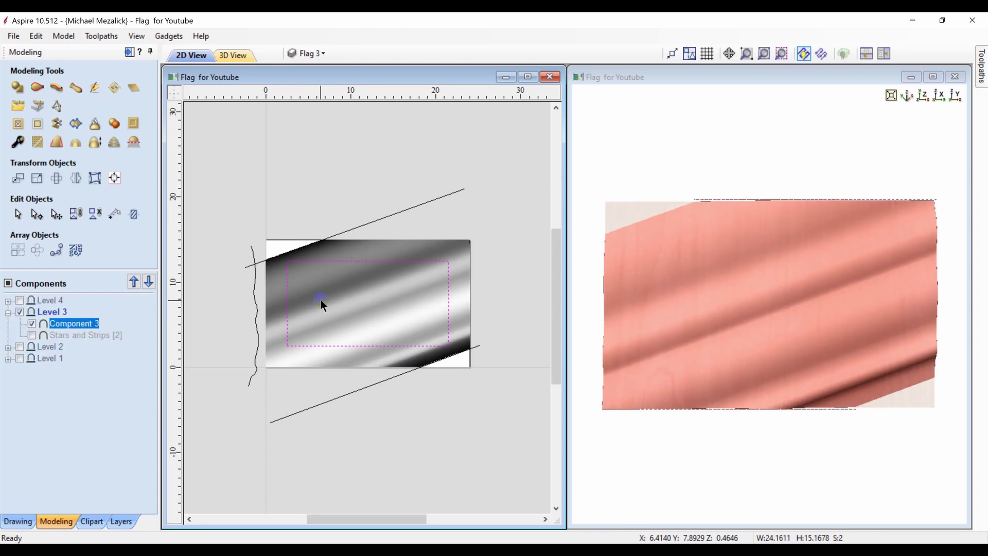
click(37, 125)
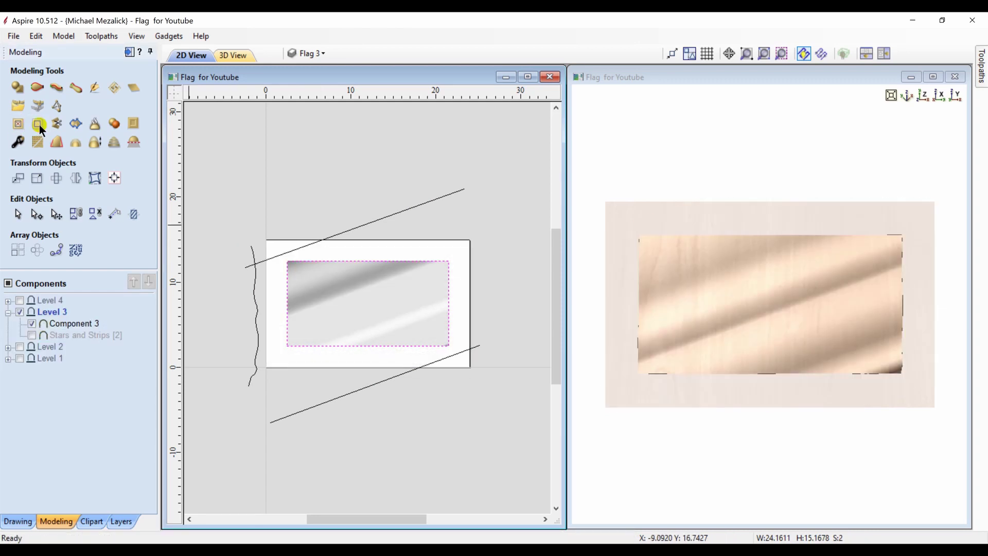
click(65, 334)
drag(66, 334, 66, 321)
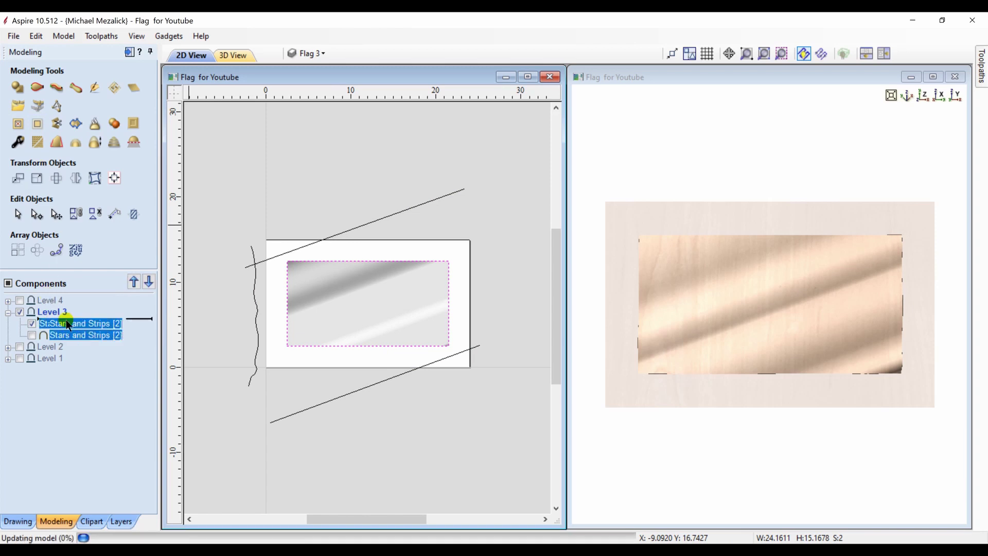
click(32, 325)
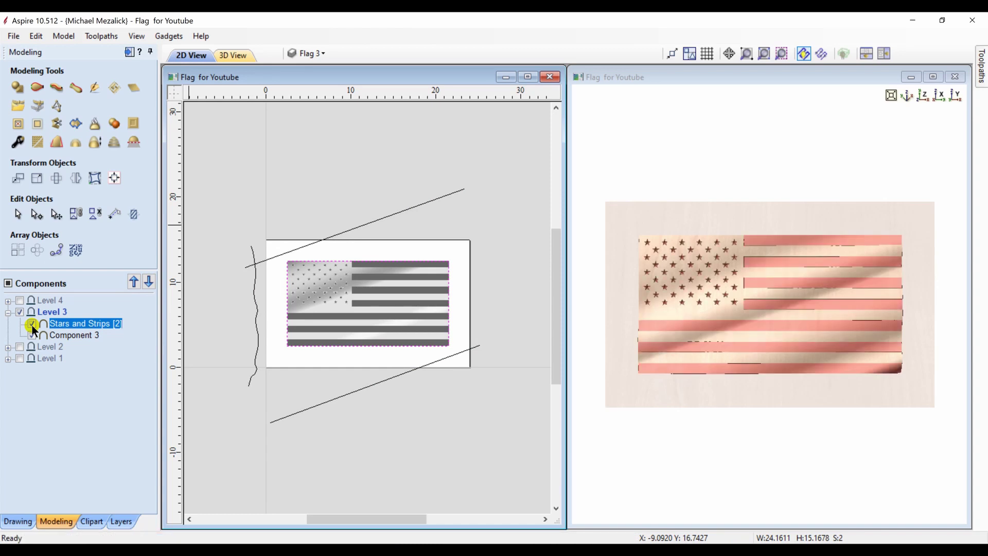
Hide and collapse Level 3, then activate and expand Level 4 with Stars and Strips hidden.
click(19, 311)
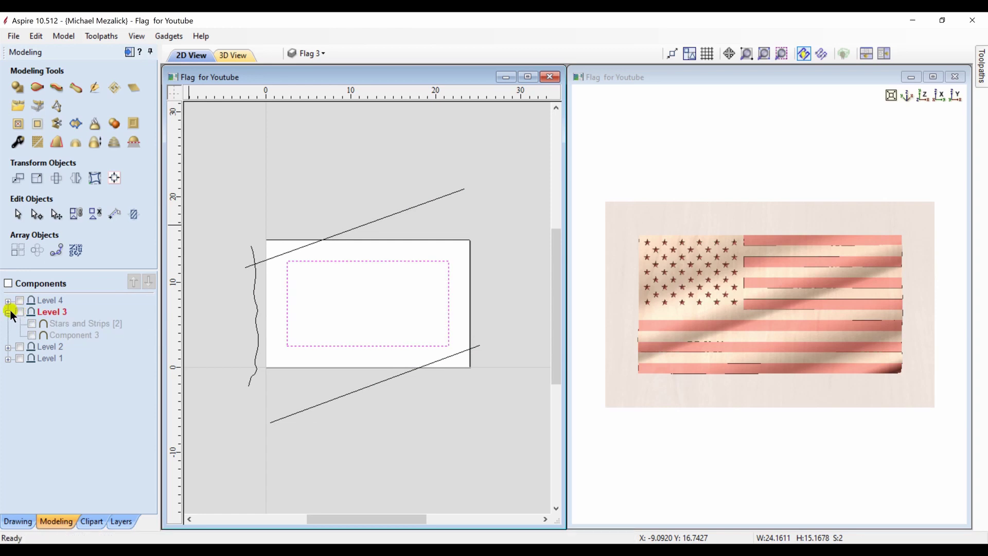
click(8, 312)
click(44, 302)
click(8, 301)
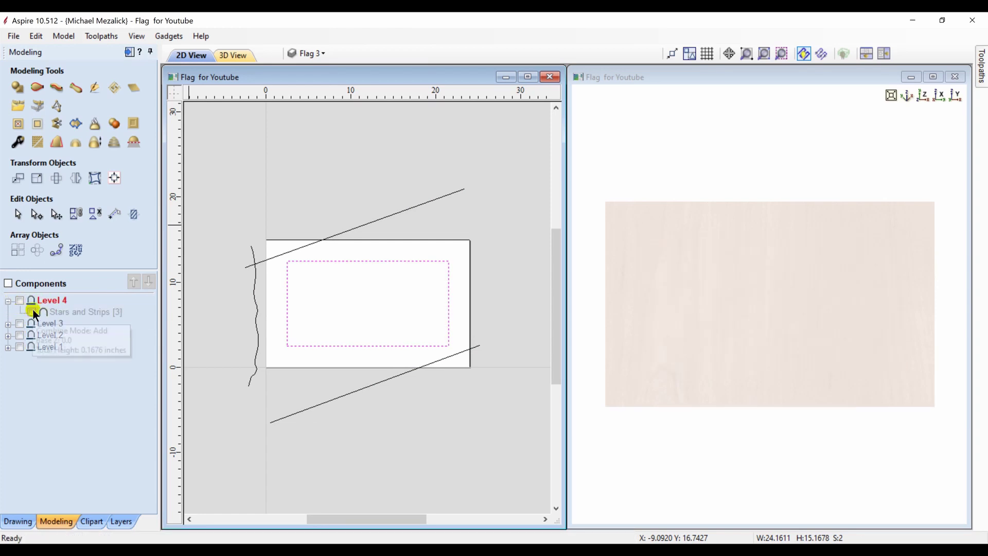
click(32, 311)
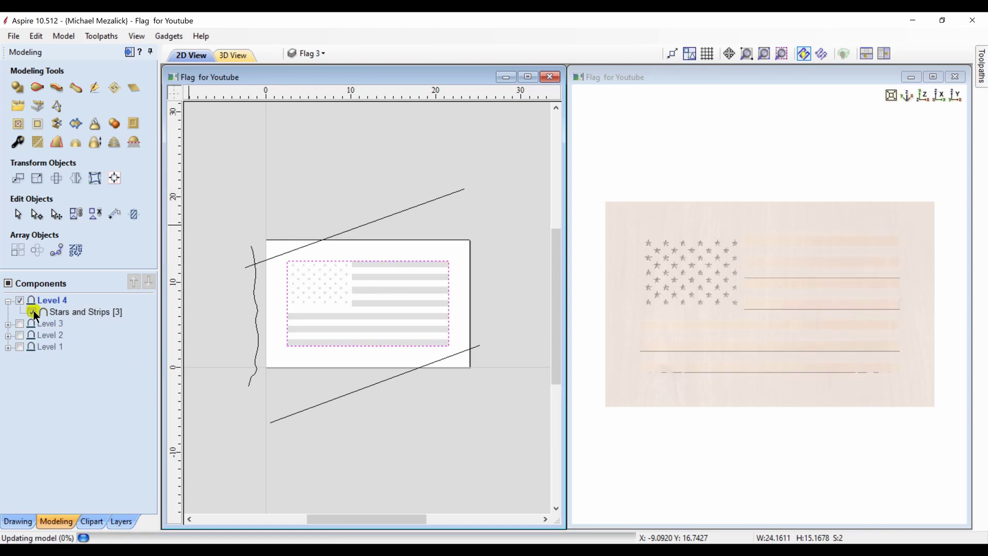
click(33, 311)
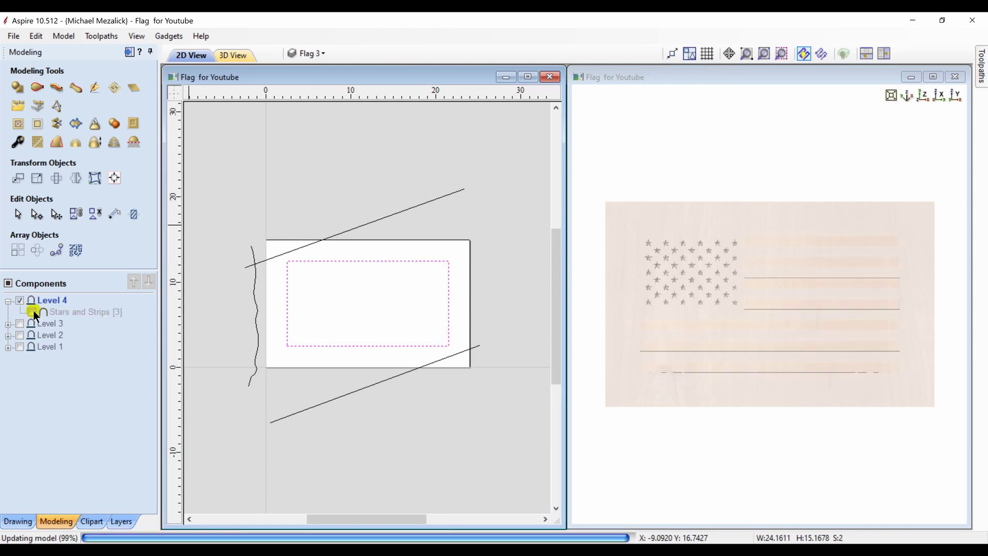
Display the Flag 4 vector layer and select its left and right slanted lines.
click(323, 51)
click(308, 100)
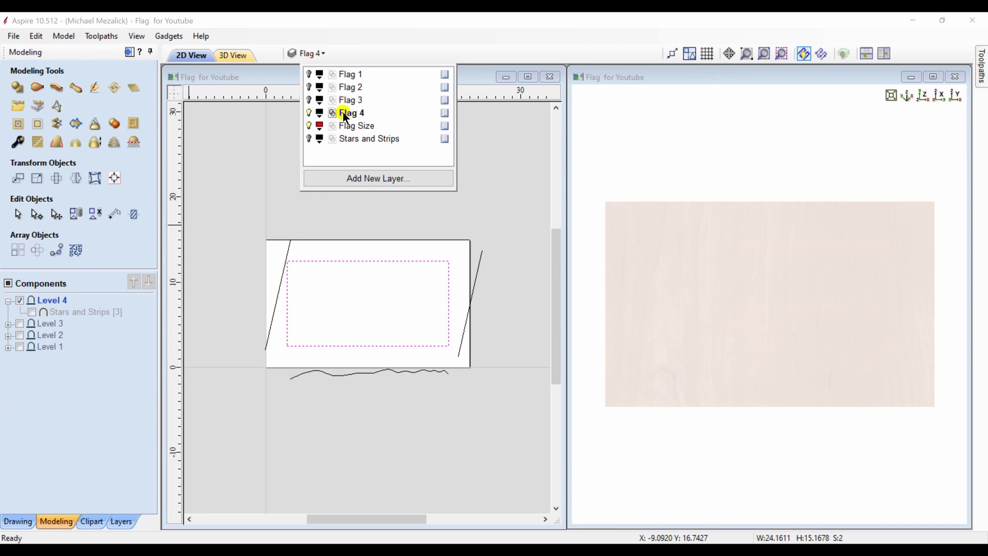
click(224, 255)
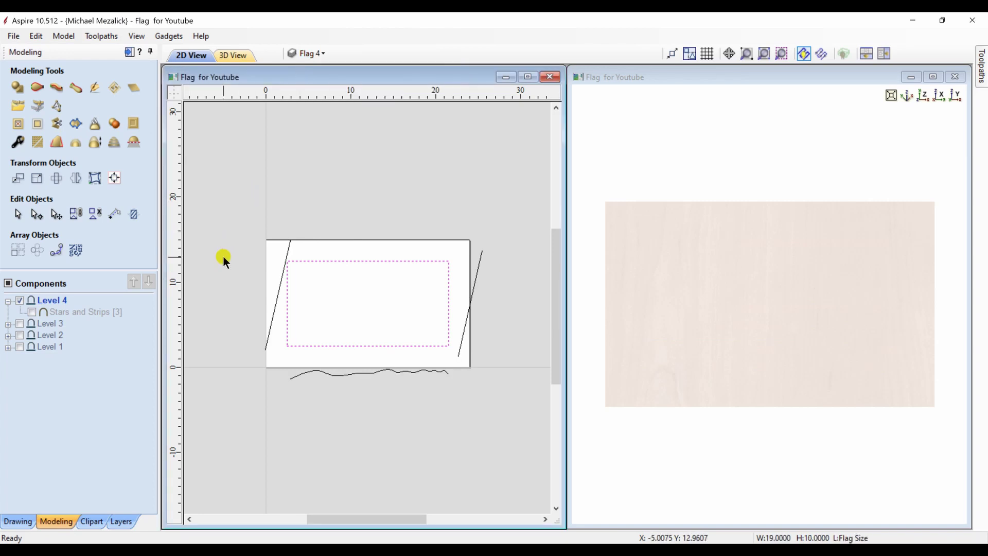
click(281, 286)
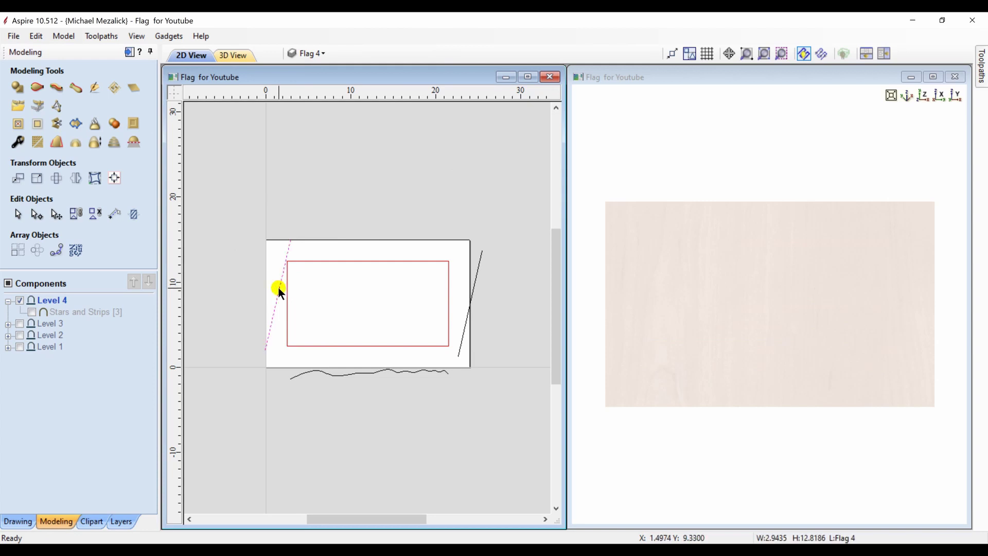
shift+click(475, 279)
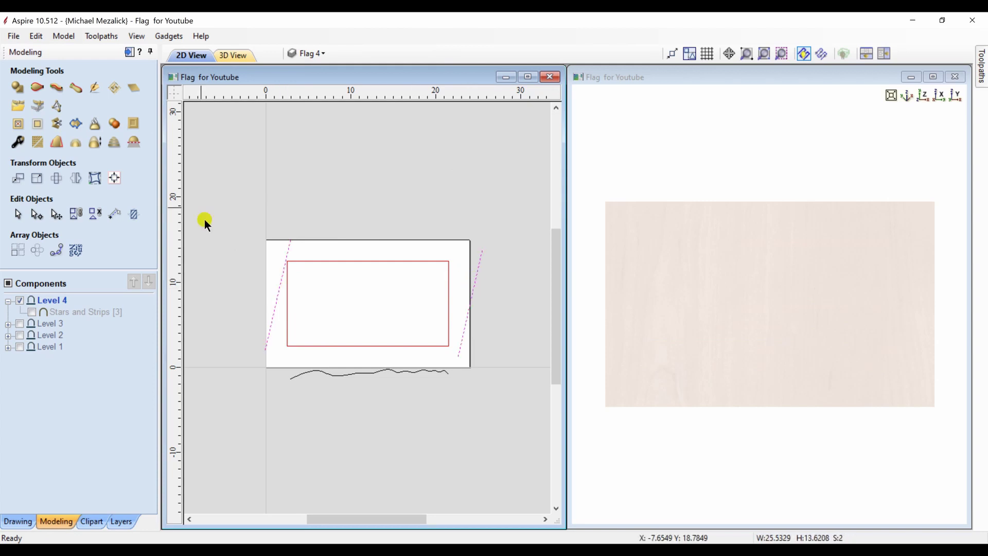
Sweep the horizontal wavy line between Flag 4's two slanted rails to make Component 4.
click(38, 86)
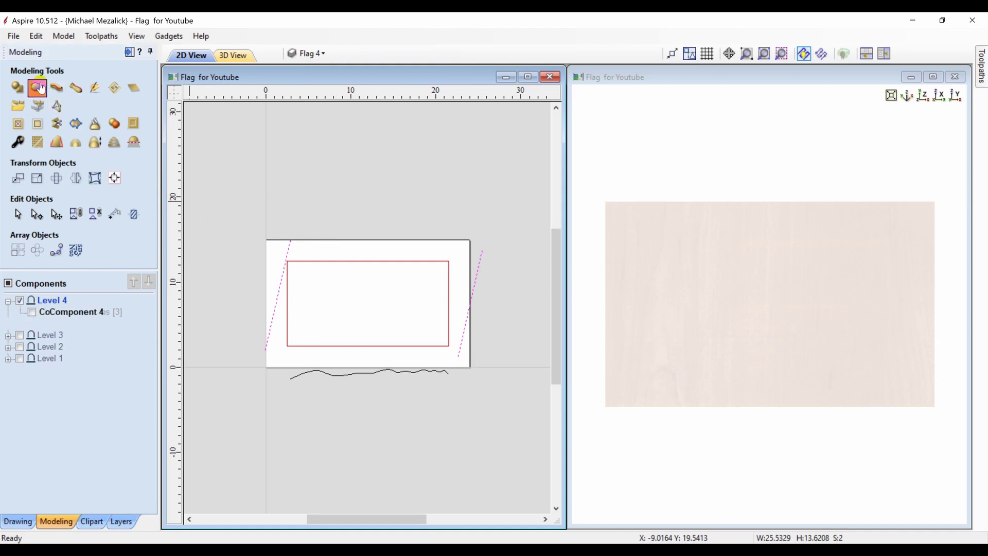
click(96, 117)
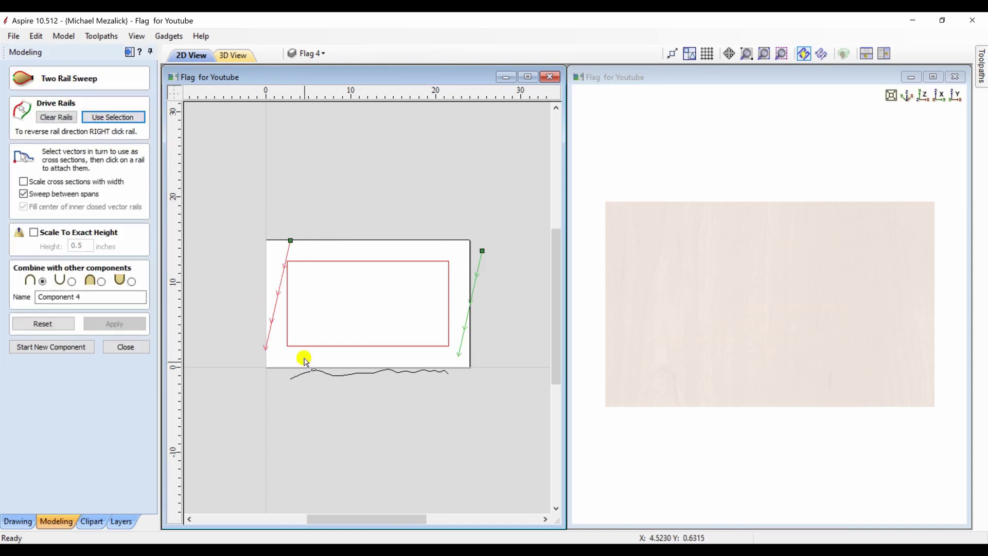
click(307, 376)
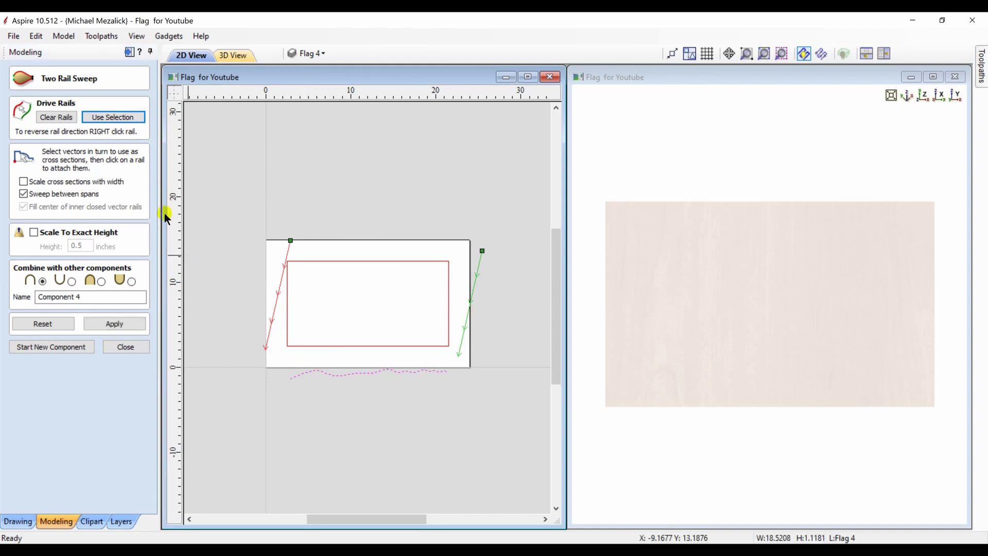
click(104, 325)
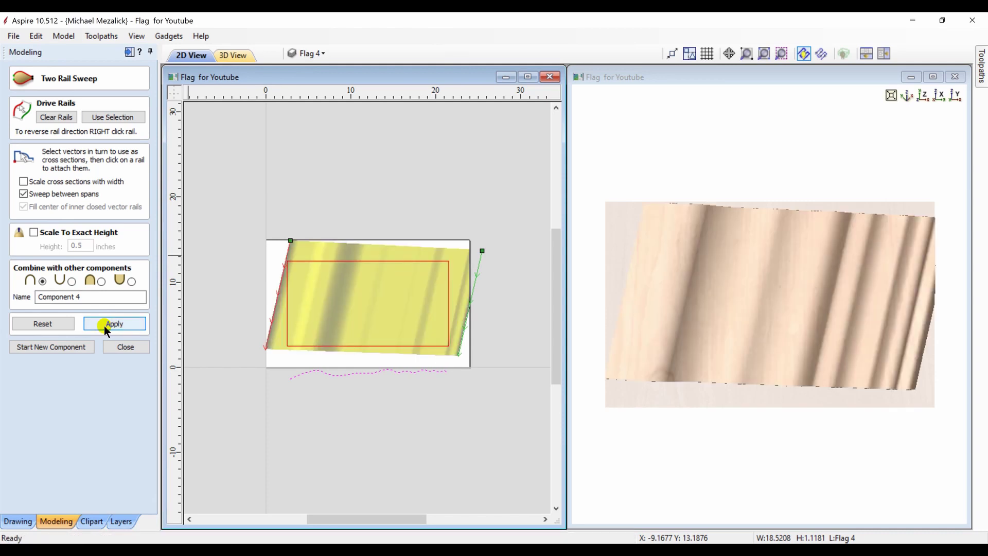
click(116, 345)
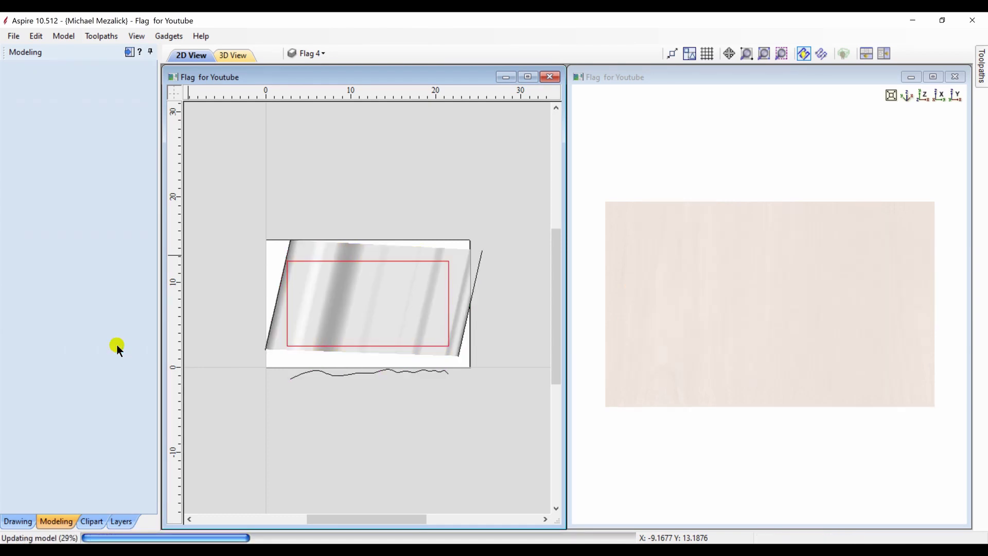
Fit Component 4 to the flag rectangle, show Stars and Strips above it, then deselect.
click(287, 331)
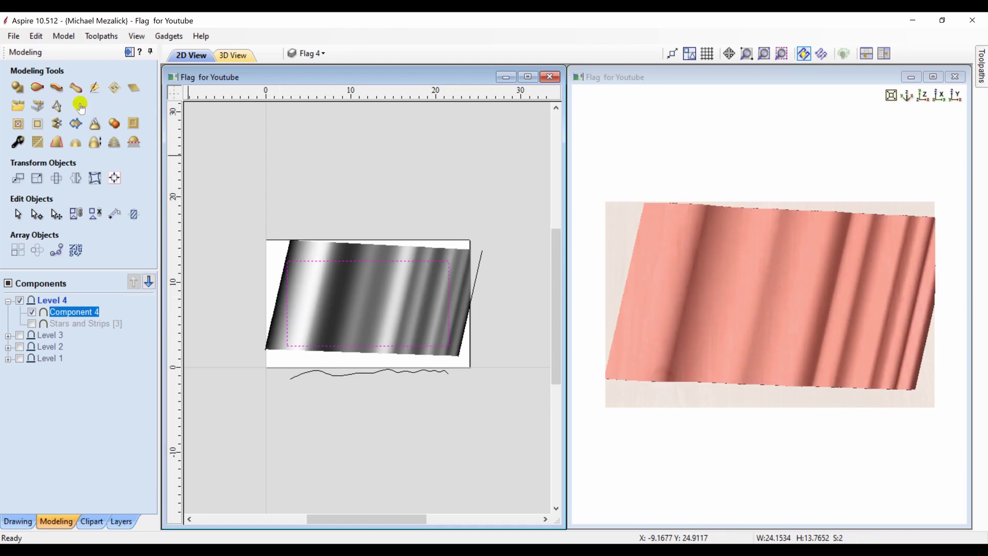
click(39, 122)
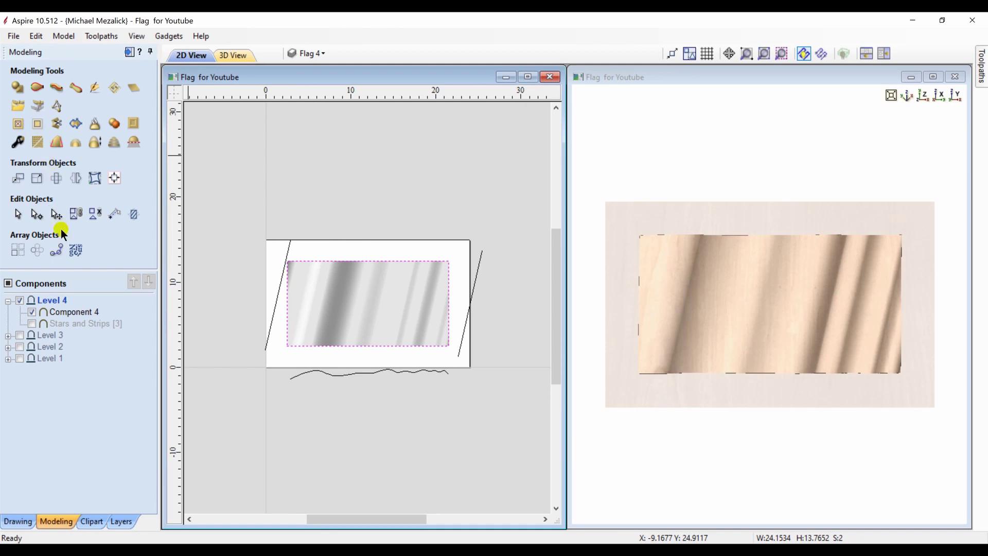
mouse_move(58, 321)
mouse_down()
mouse_move(122, 283)
mouse_move(86, 304)
mouse_up()
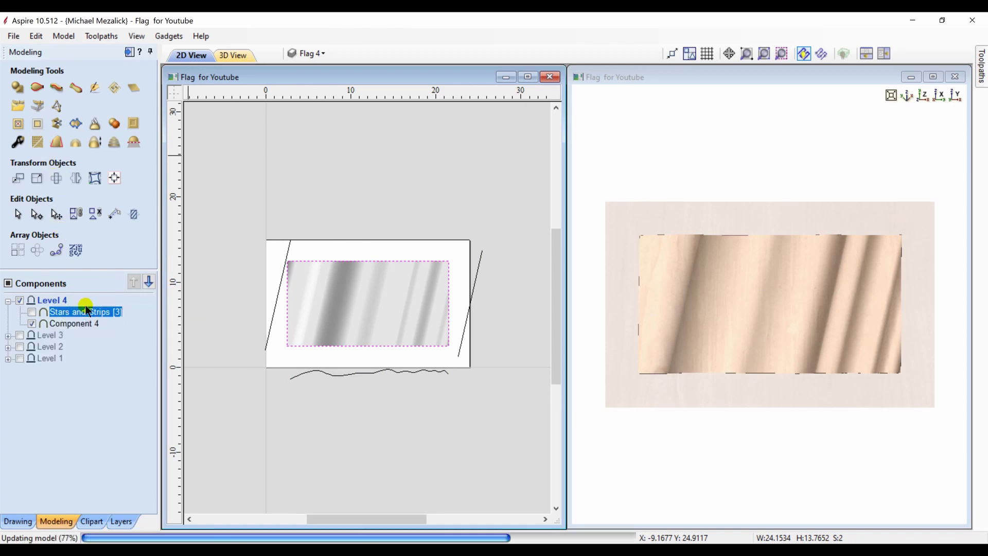
click(32, 312)
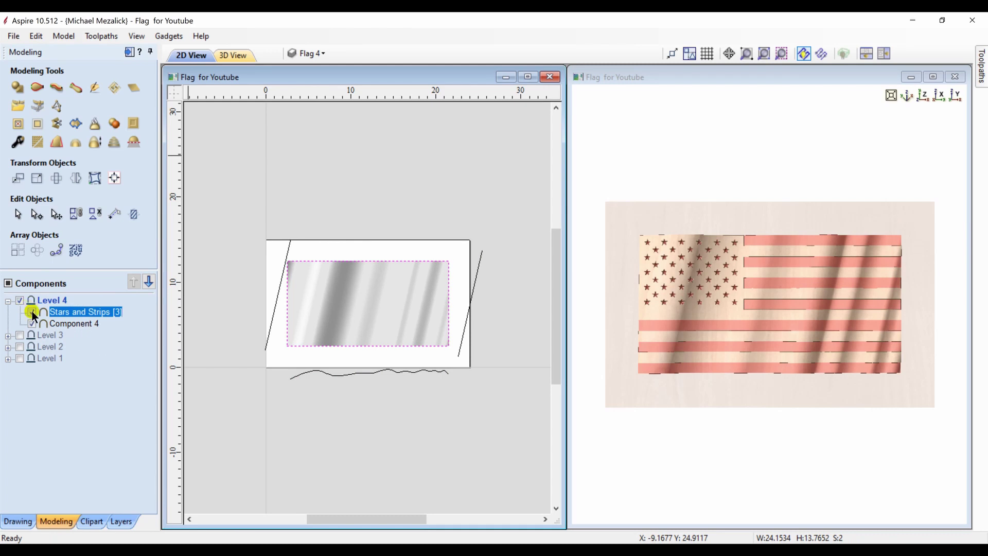
click(208, 401)
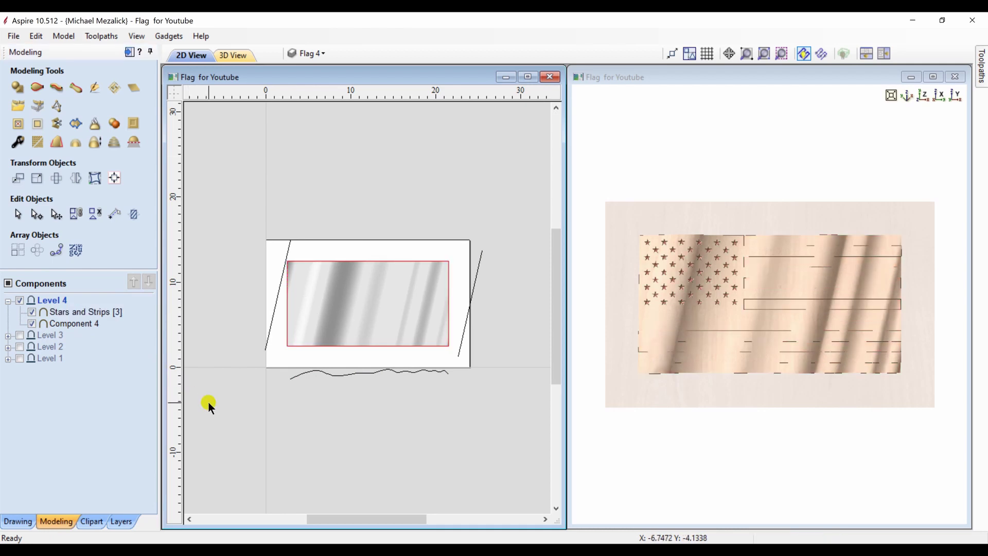
Delete Component 4 and return to the 2D vector drawing view.
click(75, 322)
key(Delete)
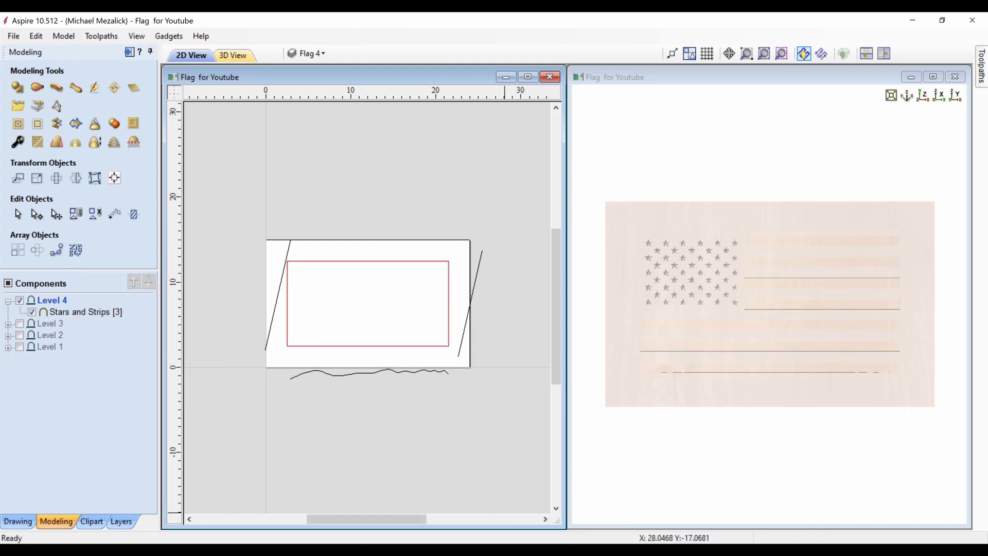
key(F3)
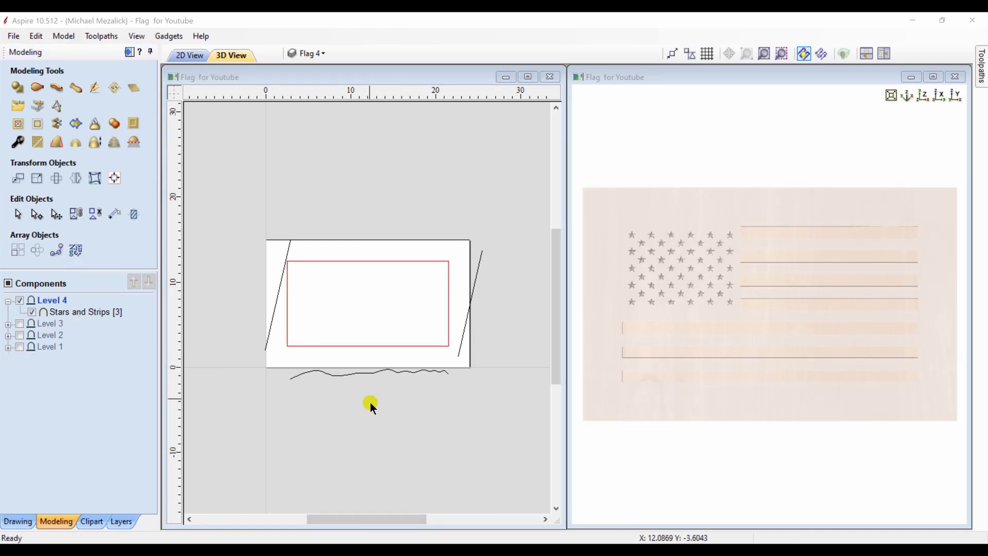
click(370, 372)
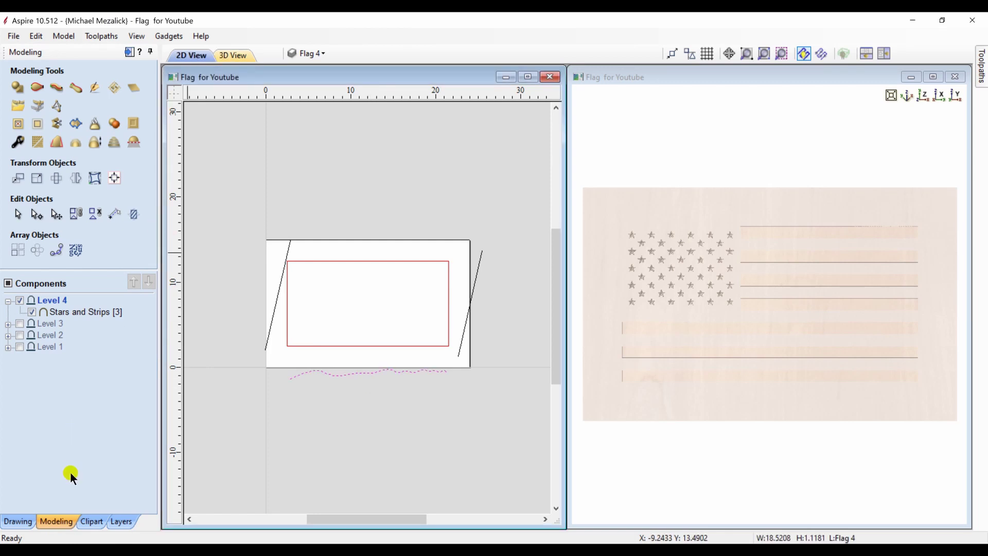
click(17, 521)
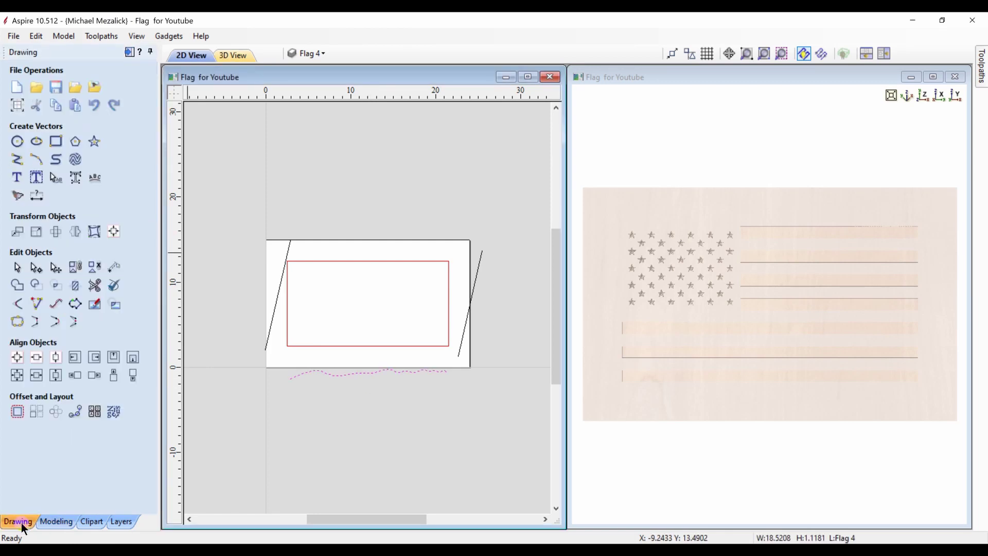
Draw a three-point arc across the flag's top edge, then select both slanted side lines.
click(35, 160)
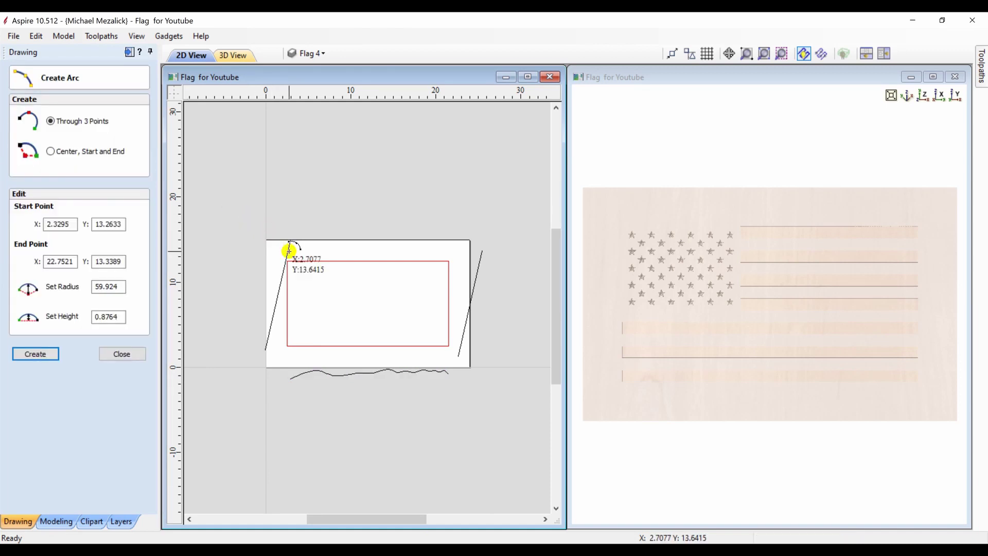
click(290, 250)
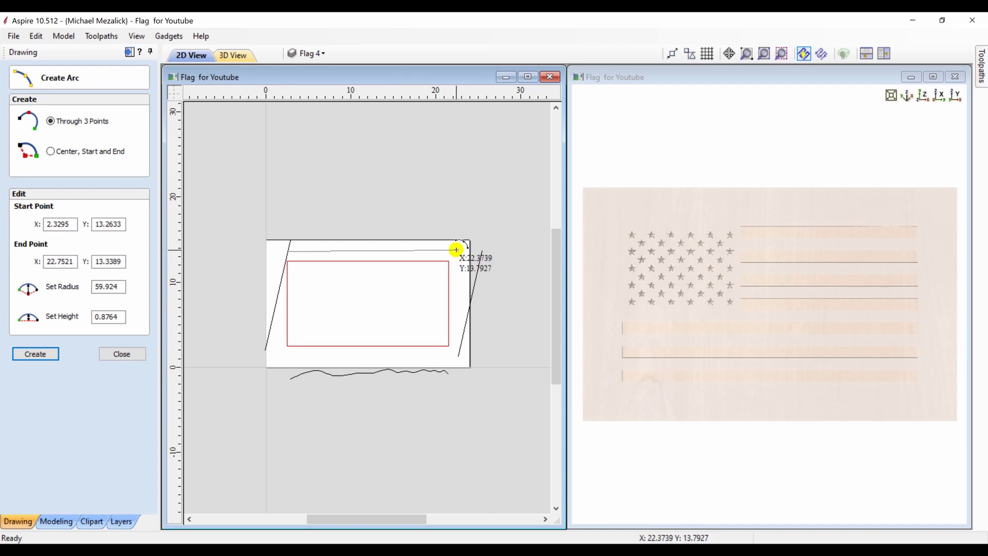
click(456, 249)
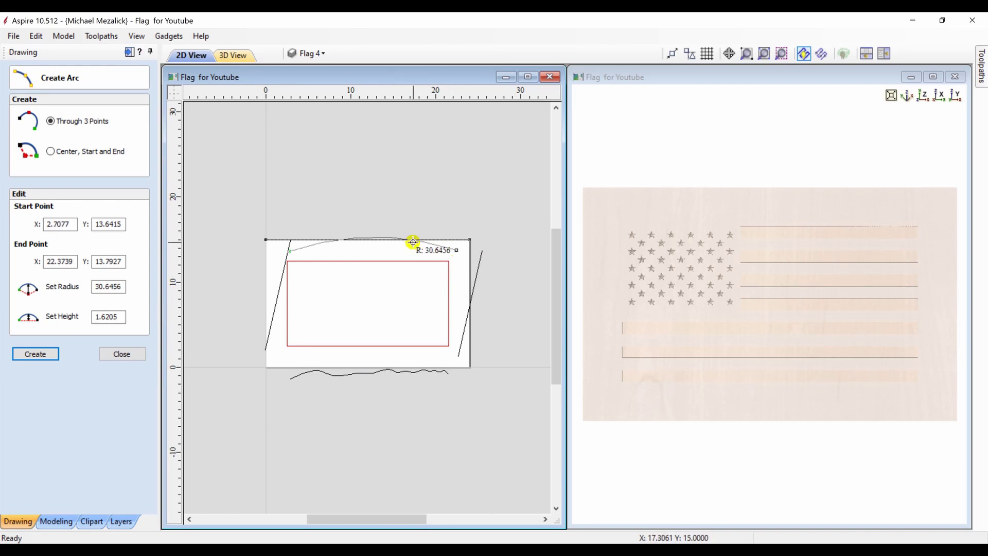
click(413, 242)
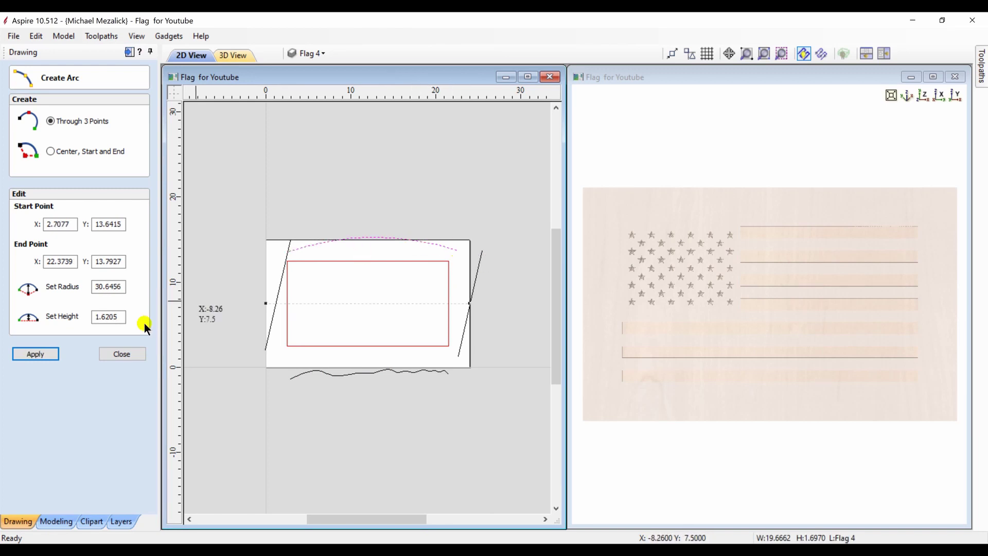
click(110, 355)
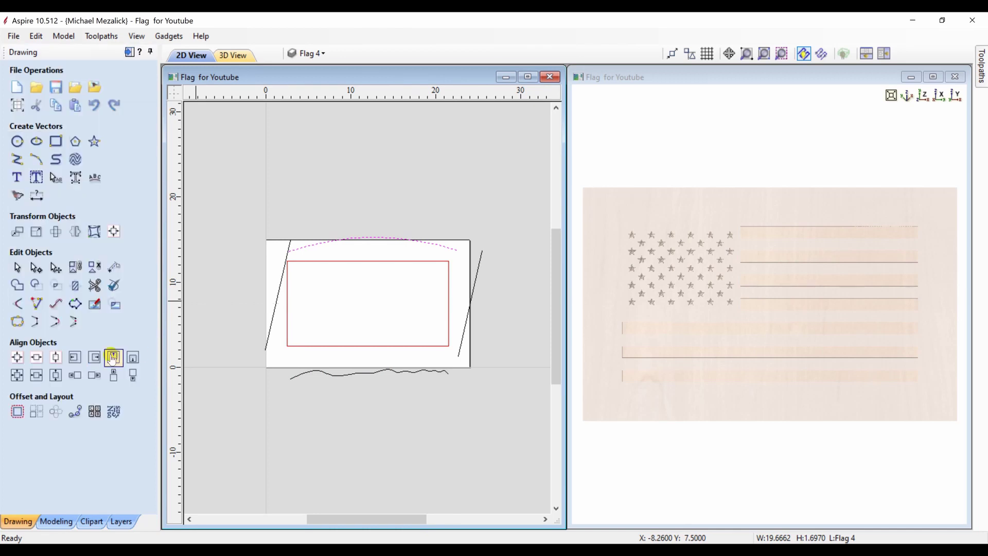
click(270, 328)
shift+click(479, 264)
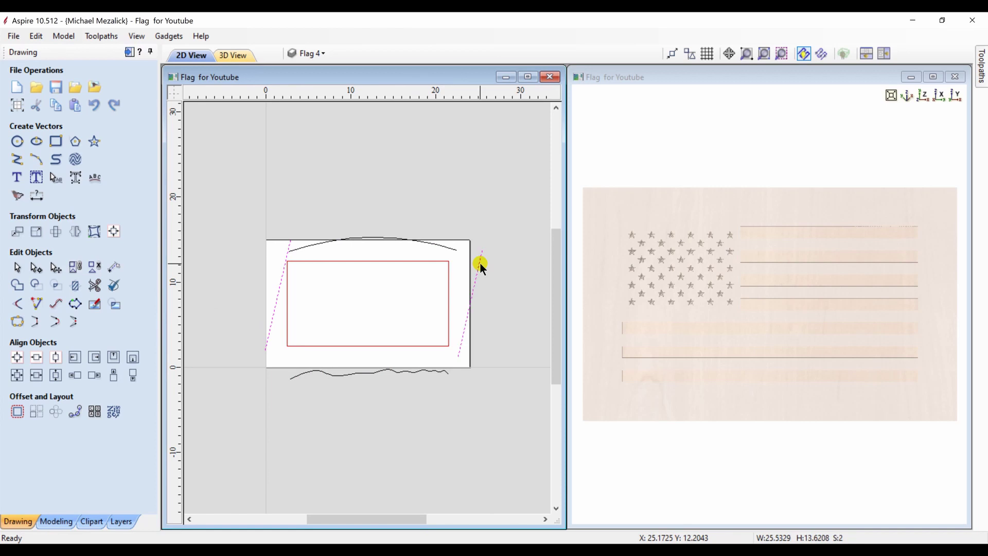
Sweep the top arc and wavy bottom curve between the slanted rails, creating Component 4.
click(55, 520)
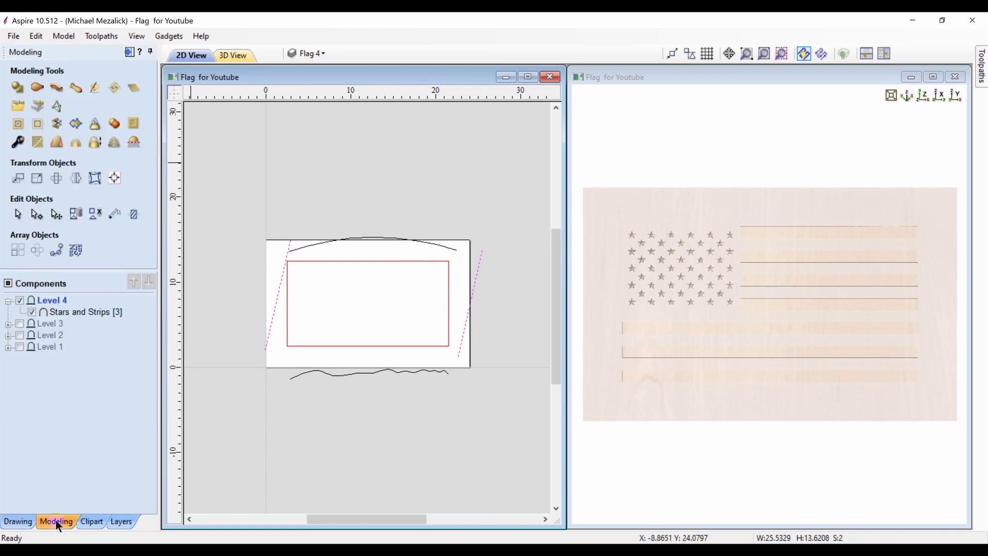
click(37, 87)
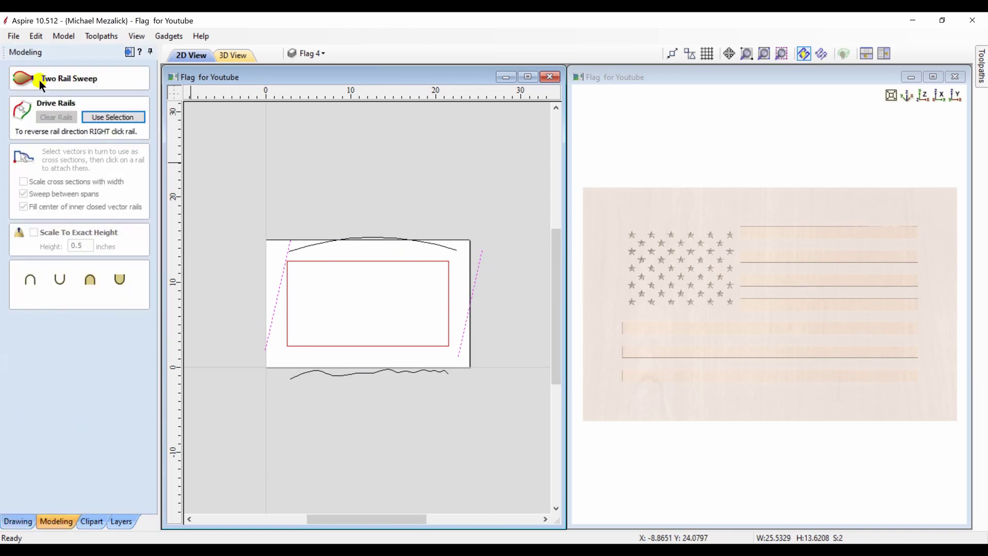
click(118, 118)
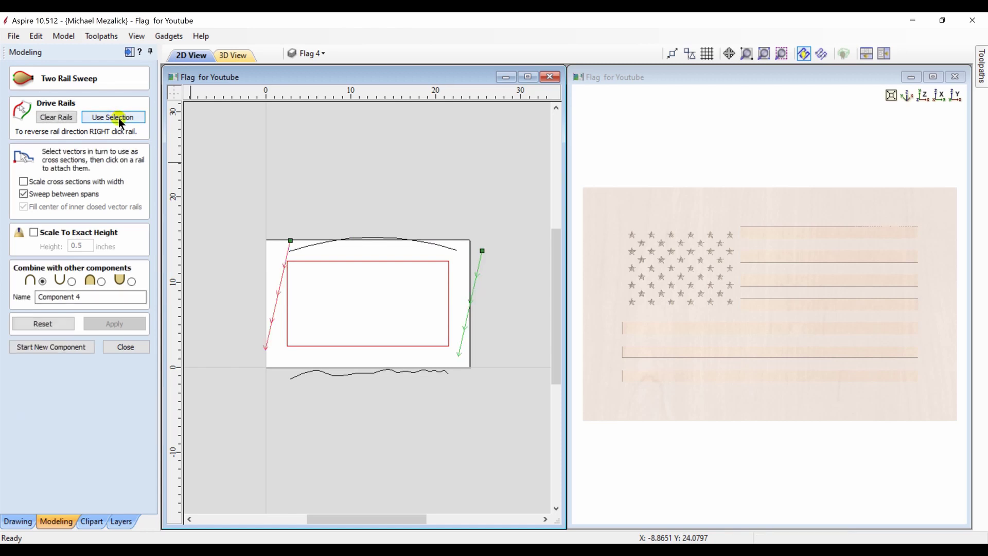
click(308, 249)
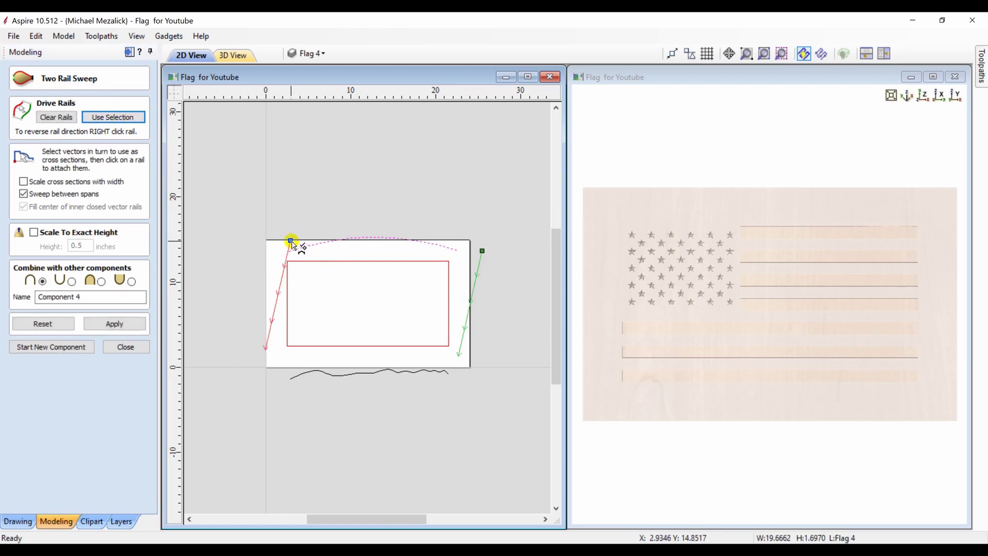
click(290, 242)
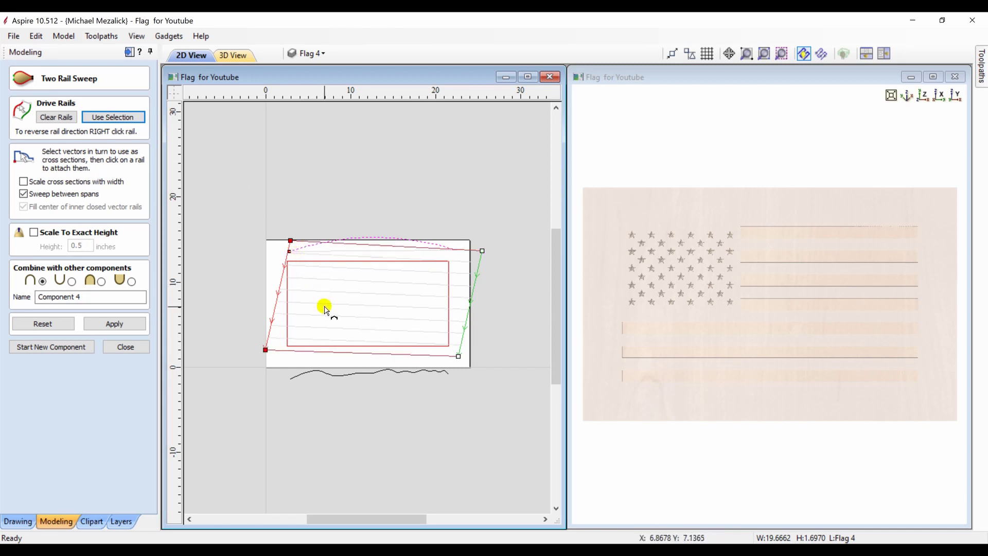
click(336, 376)
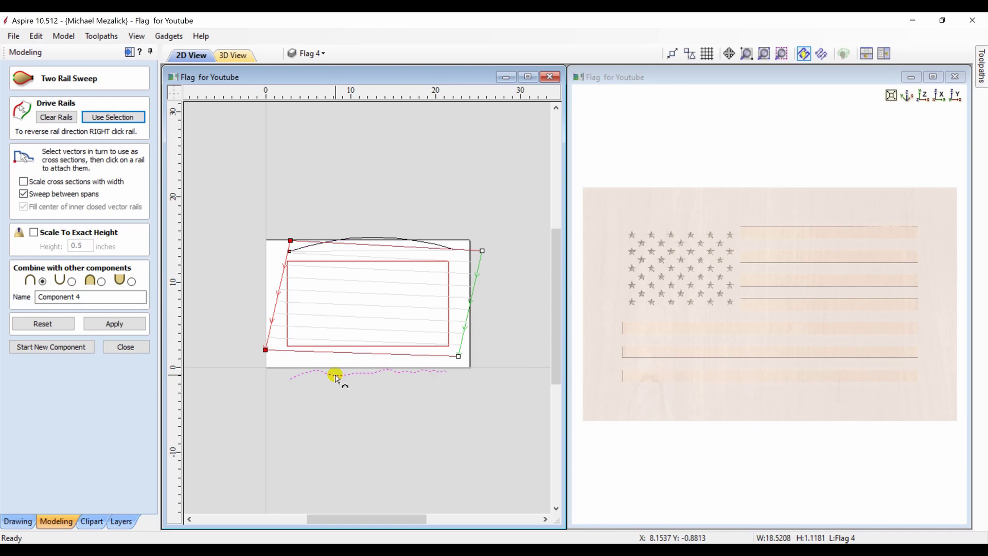
click(266, 351)
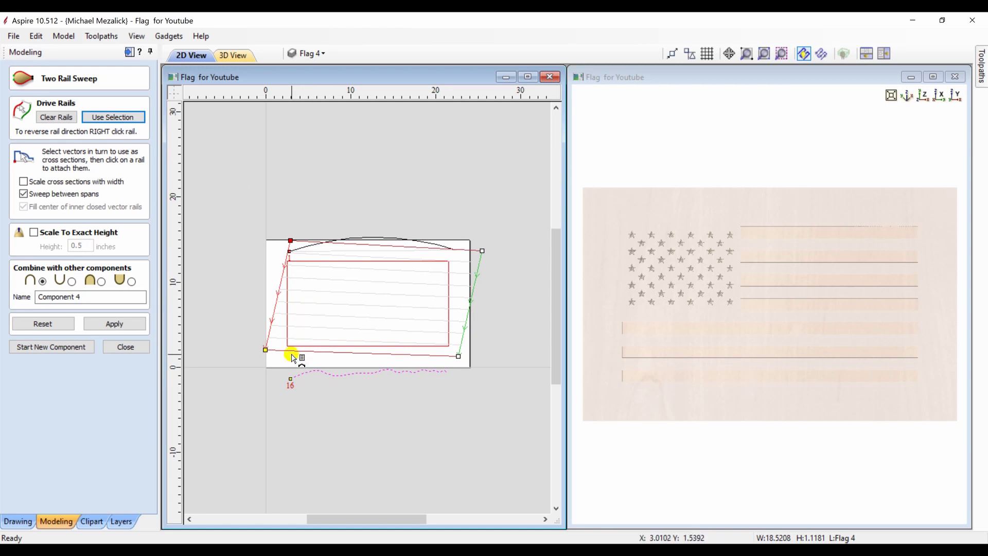
click(291, 242)
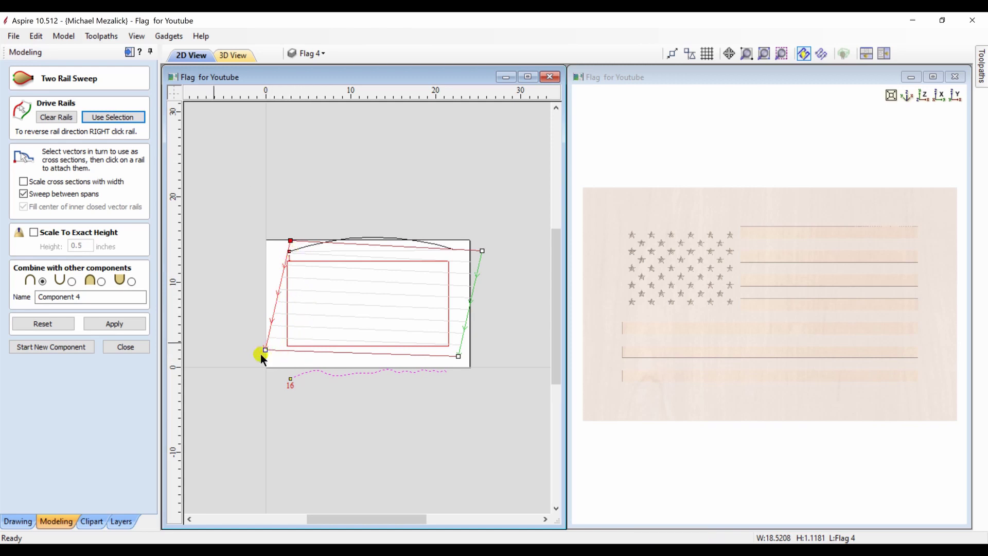
click(128, 321)
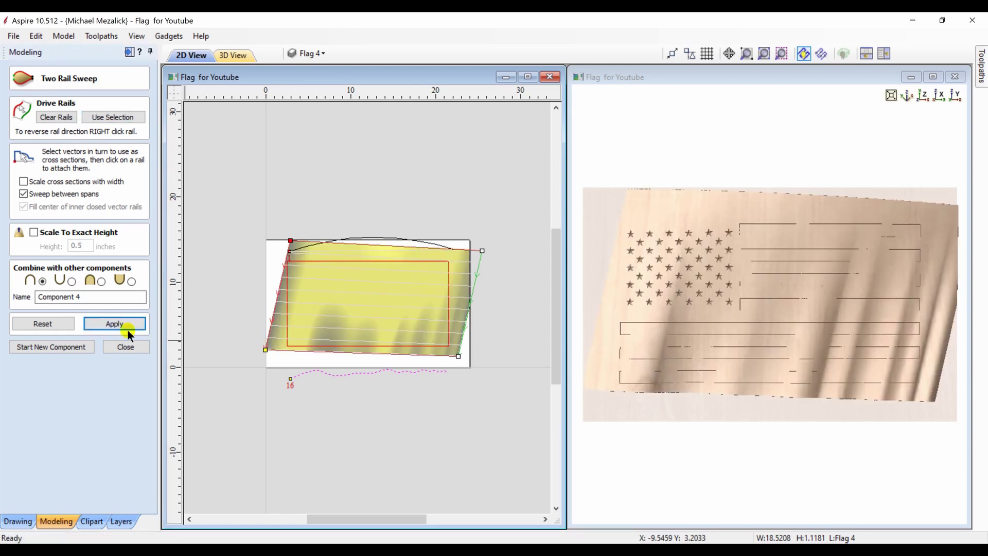
click(128, 347)
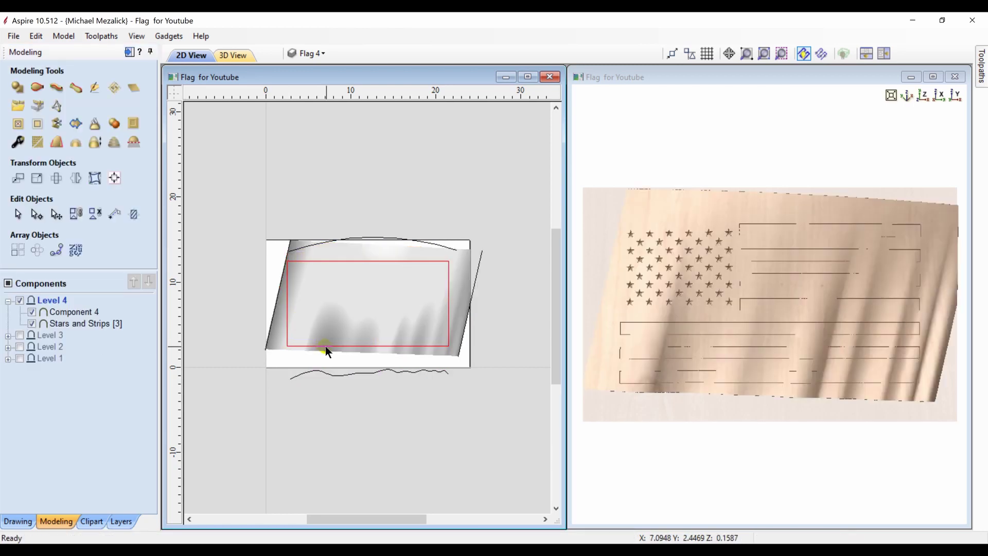
Mask Component 4 to the flag rectangle and move Stars and Strips above it.
click(327, 346)
click(331, 289)
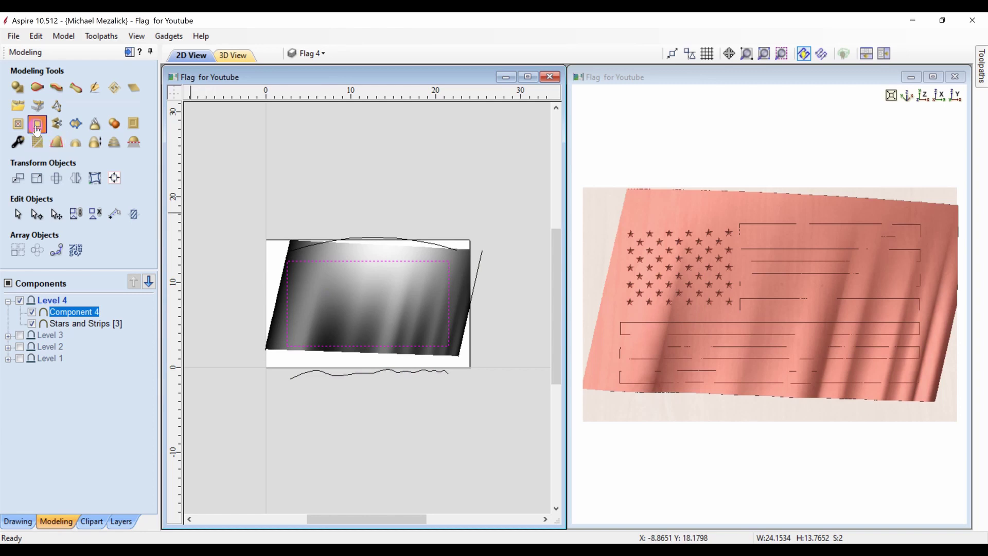
click(76, 318)
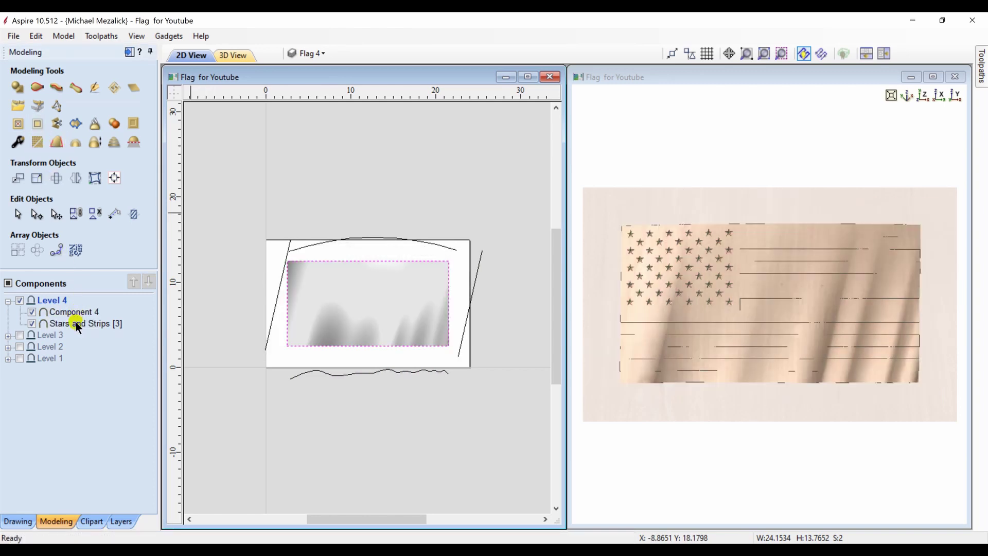
drag(74, 315, 72, 307)
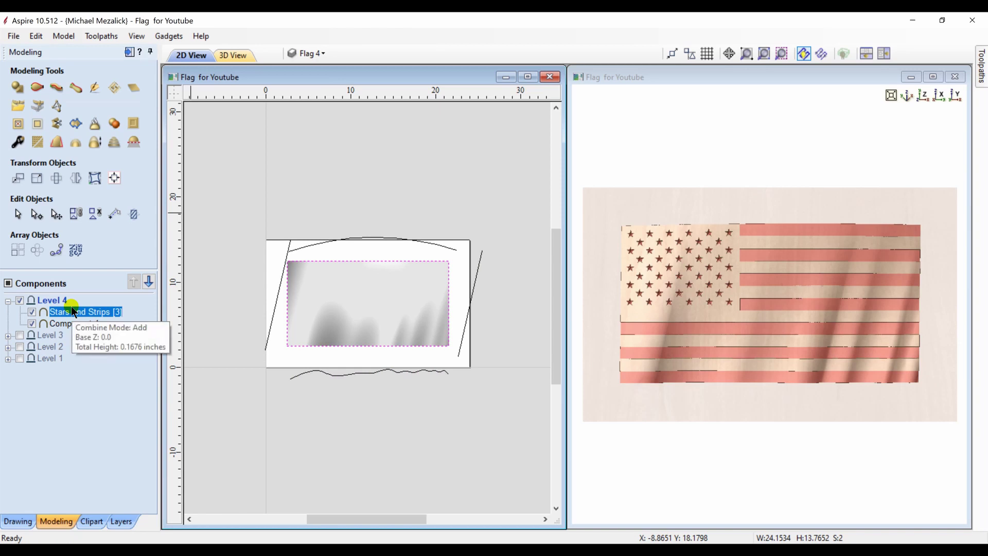
Maximize the 3D view, orbit around the rippled striped flag, then snap to top view.
click(932, 77)
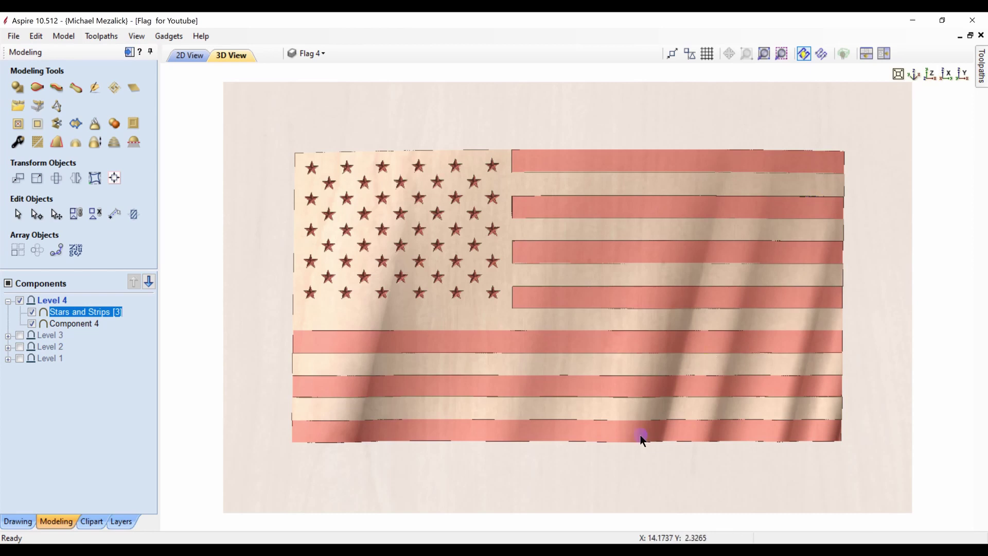
drag(582, 478, 567, 338)
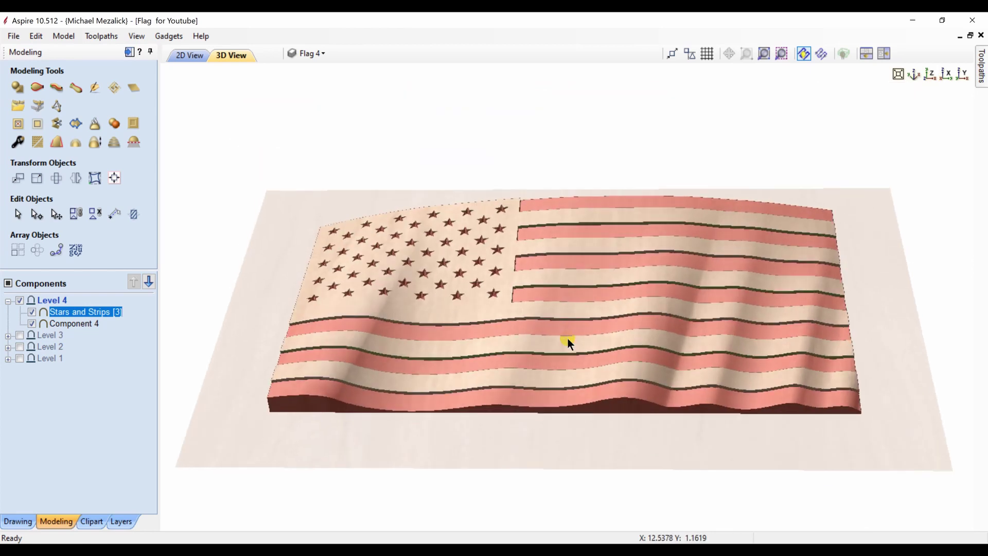
drag(567, 338, 568, 441)
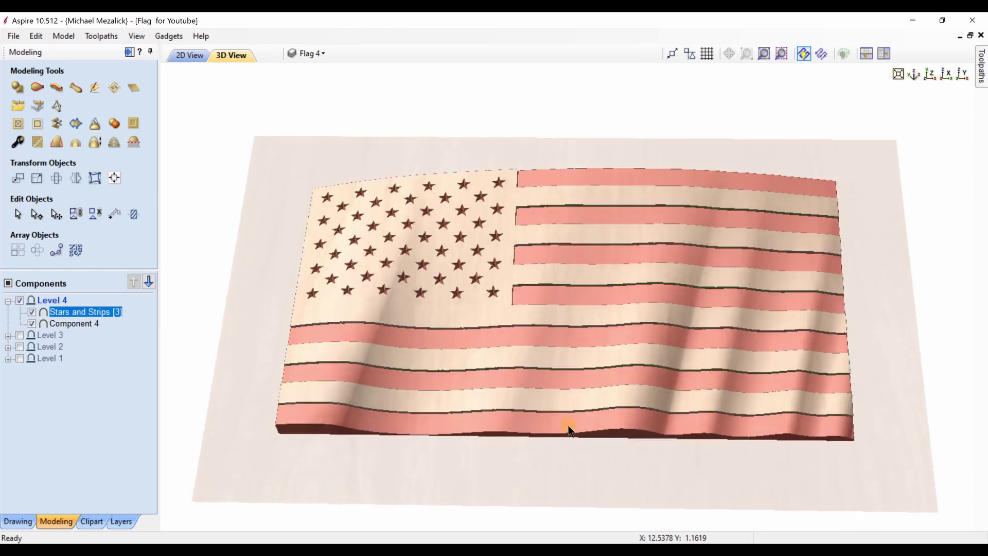
click(929, 74)
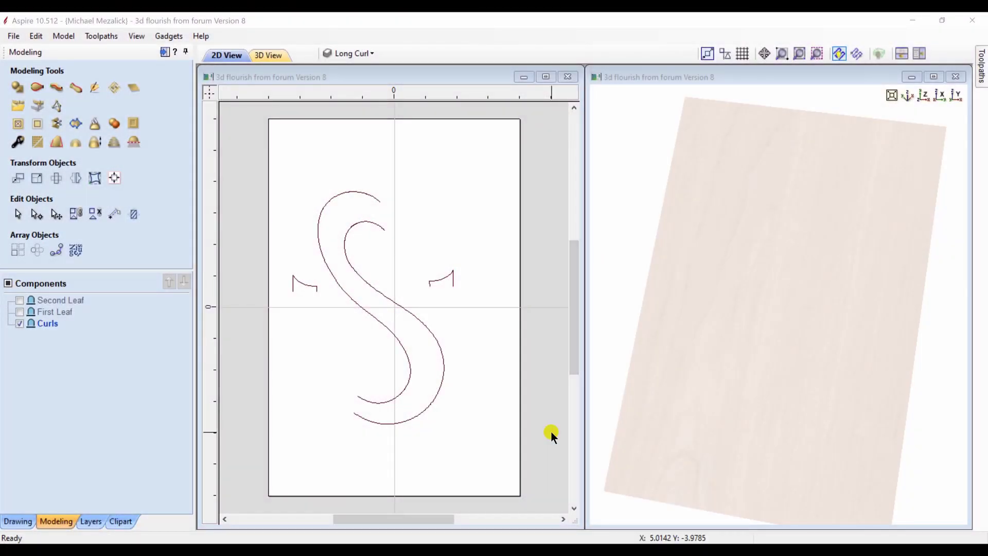
Select the outer and inner S-curves and the left leaf section curve.
click(410, 369)
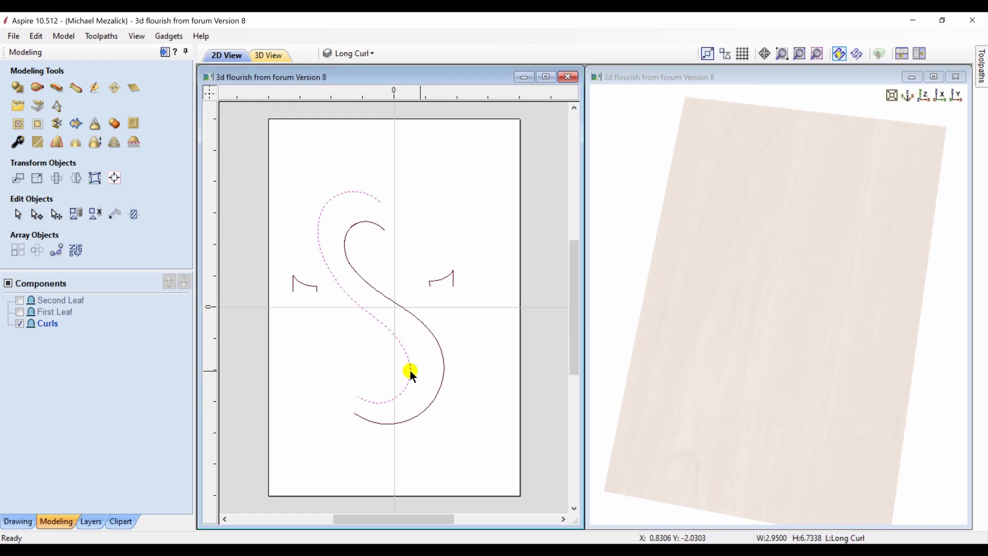
click(443, 378)
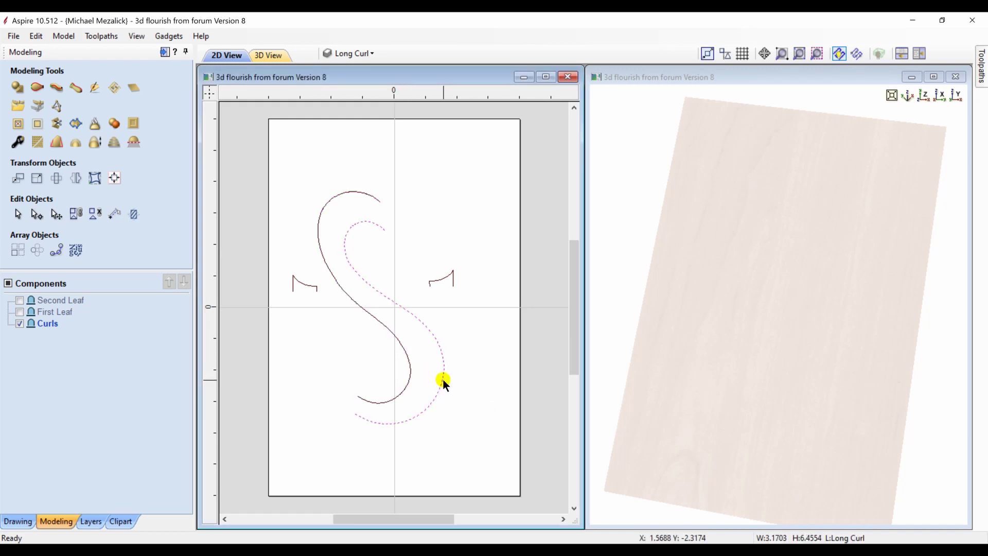
click(311, 287)
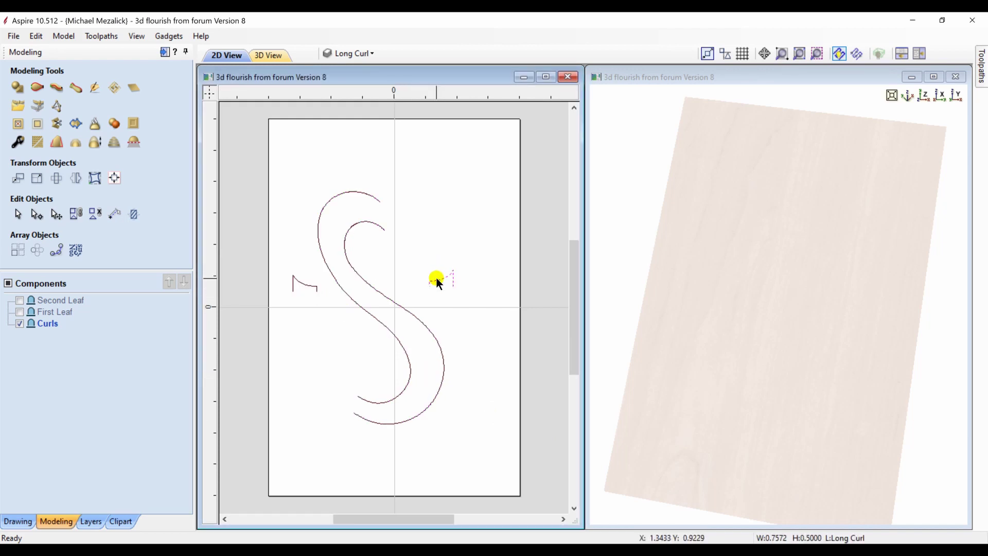
Two-rail sweep the left leaf profile along the outer and inner S-curves as Component 1.
click(37, 88)
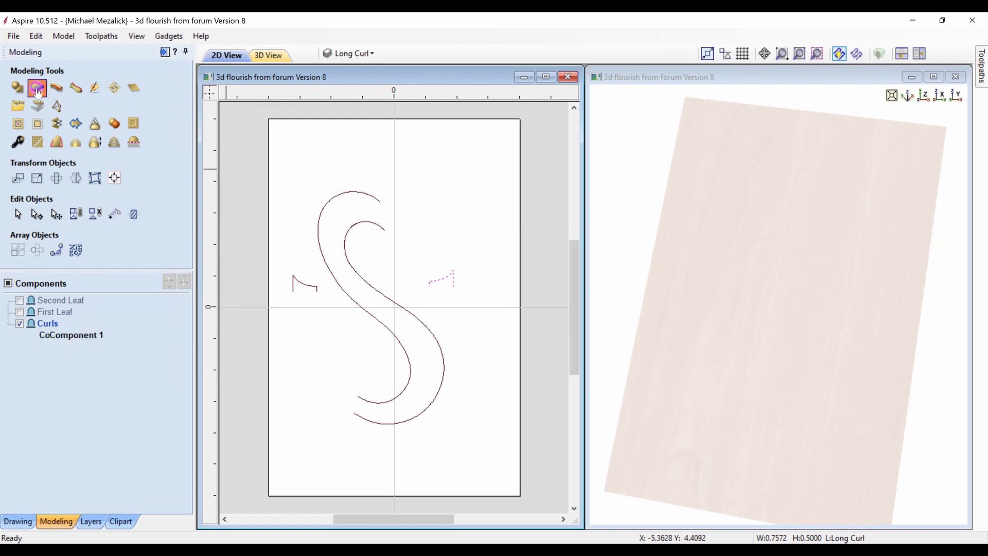
click(333, 275)
shift+click(360, 274)
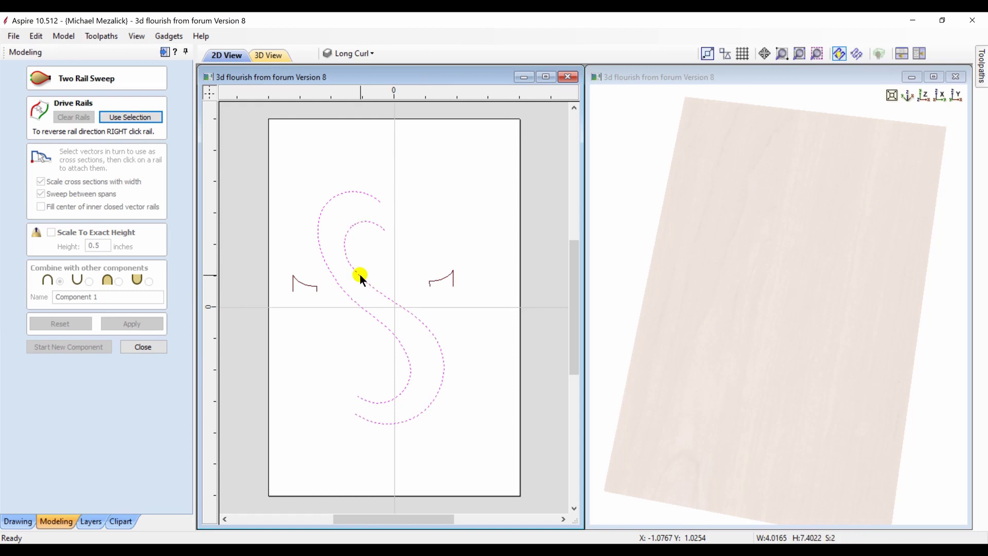
click(145, 119)
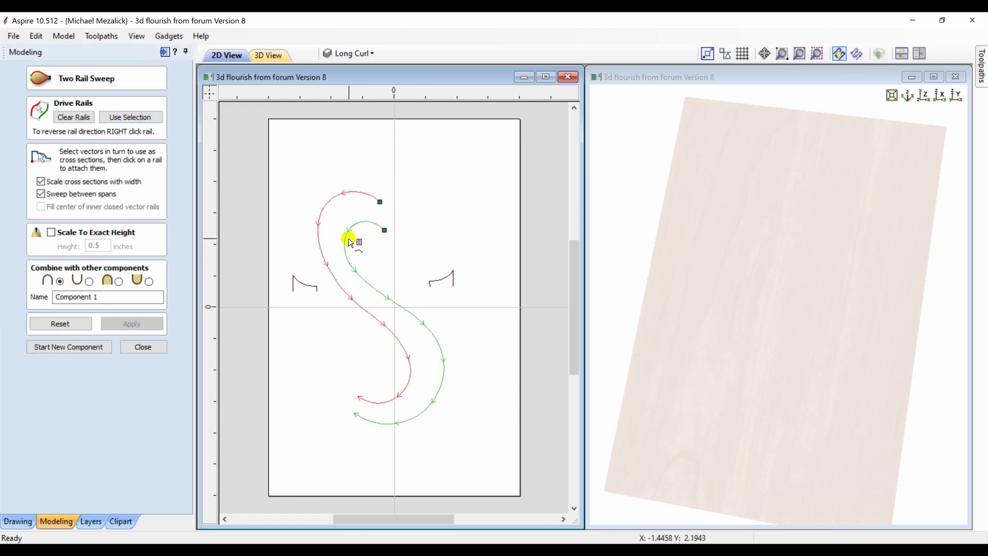
click(298, 284)
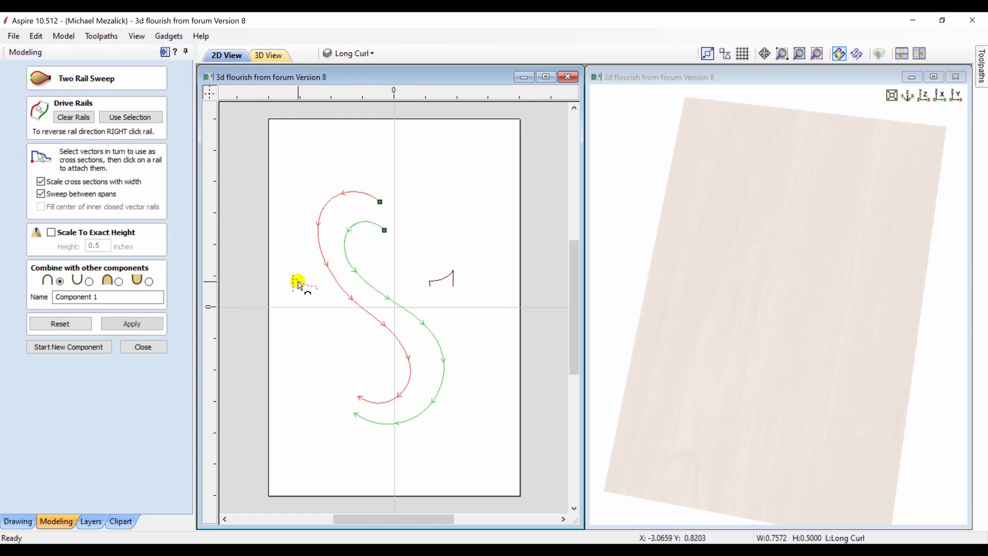
click(380, 203)
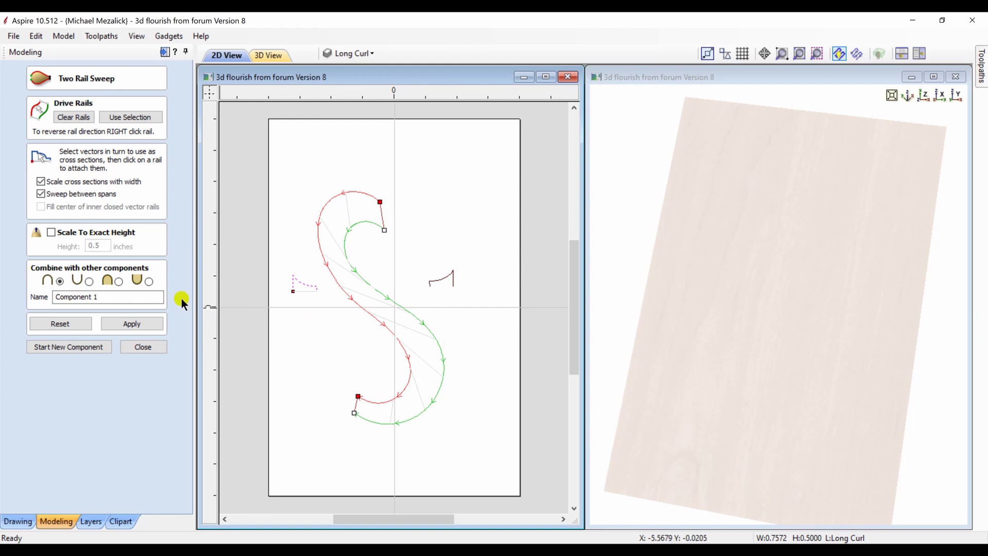
click(136, 322)
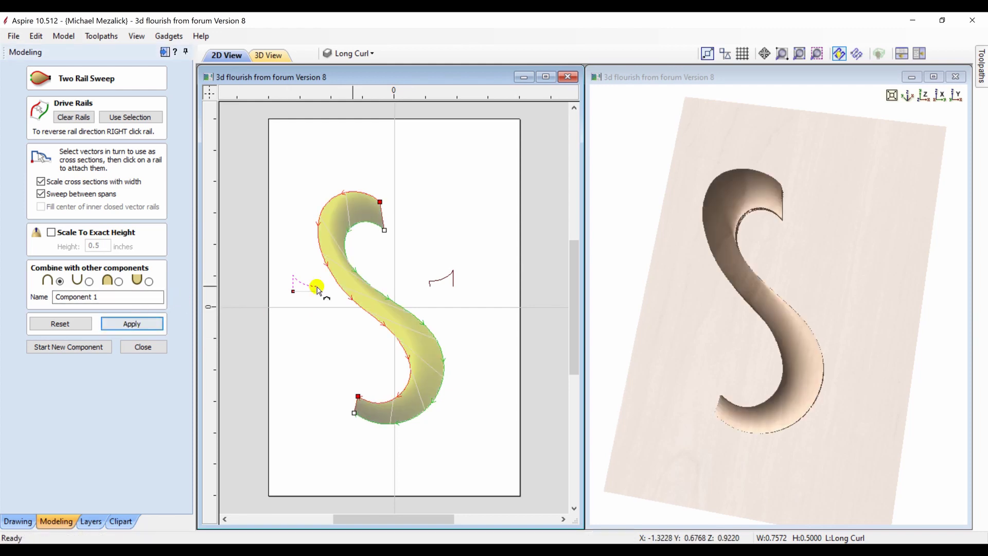
Turn off 'Scale cross sections with width', rebuild the S-curl sweep, and inspect it in 3D.
click(803, 409)
mouse_move(802, 401)
mouse_down()
mouse_move(793, 248)
mouse_move(800, 214)
mouse_move(794, 305)
mouse_move(776, 350)
mouse_up()
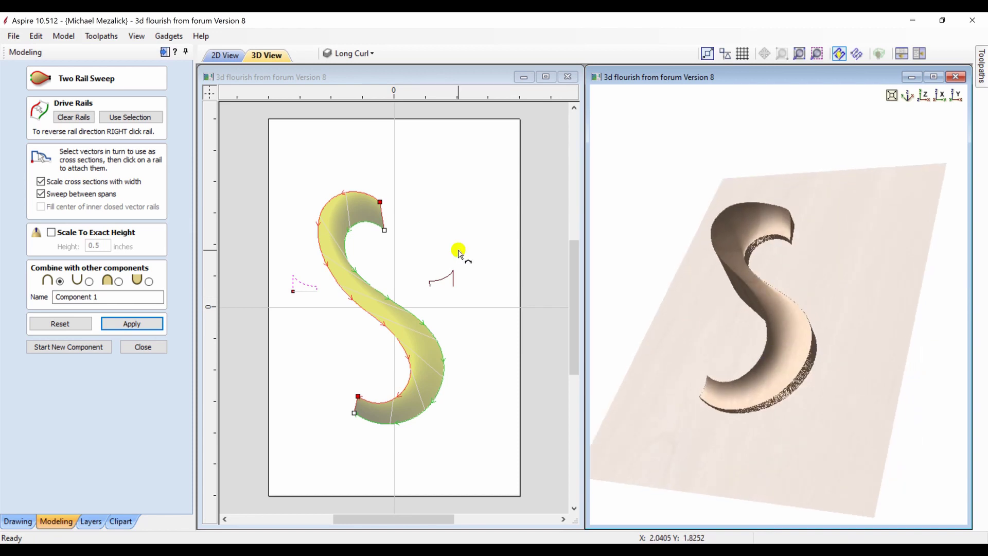
click(40, 182)
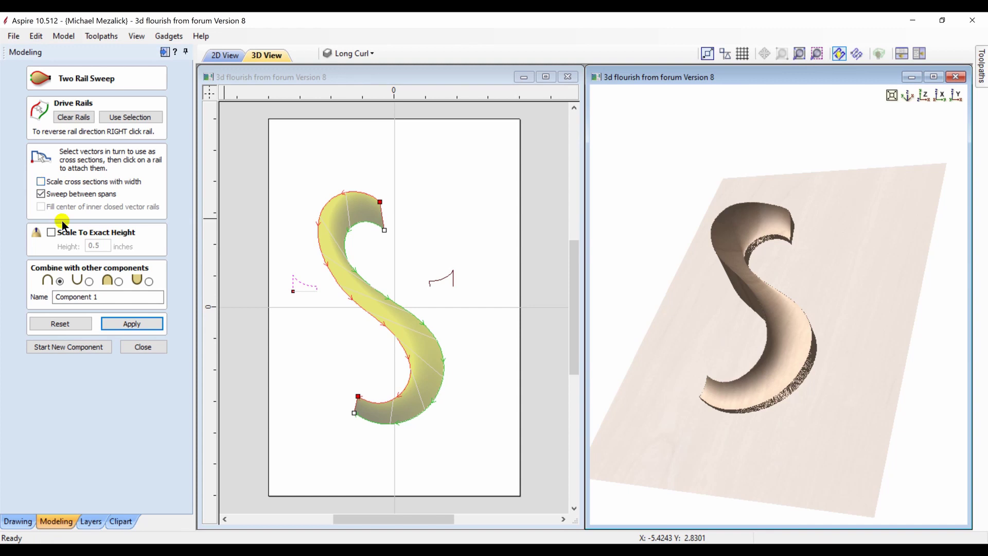
click(121, 319)
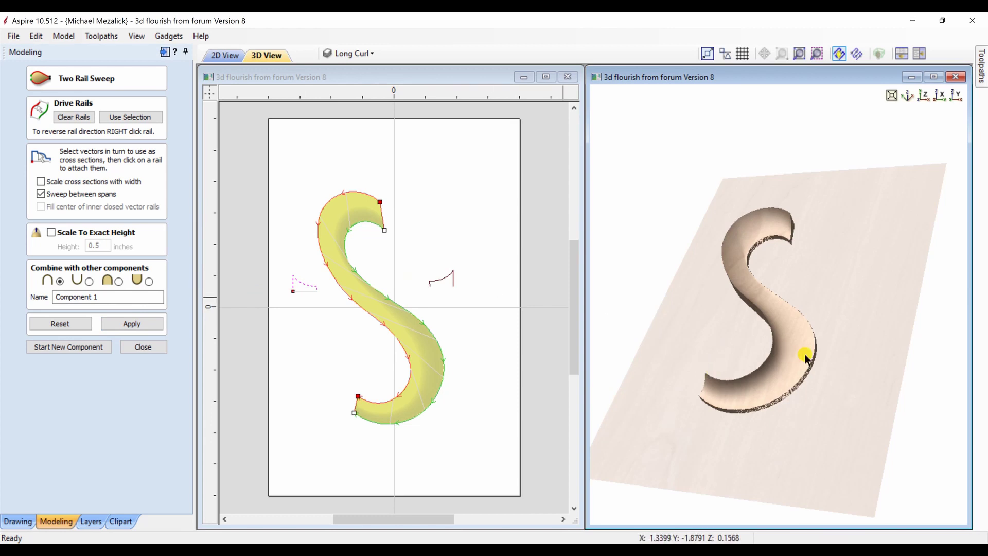
mouse_move(804, 353)
mouse_down()
mouse_move(701, 329)
mouse_move(848, 348)
mouse_up()
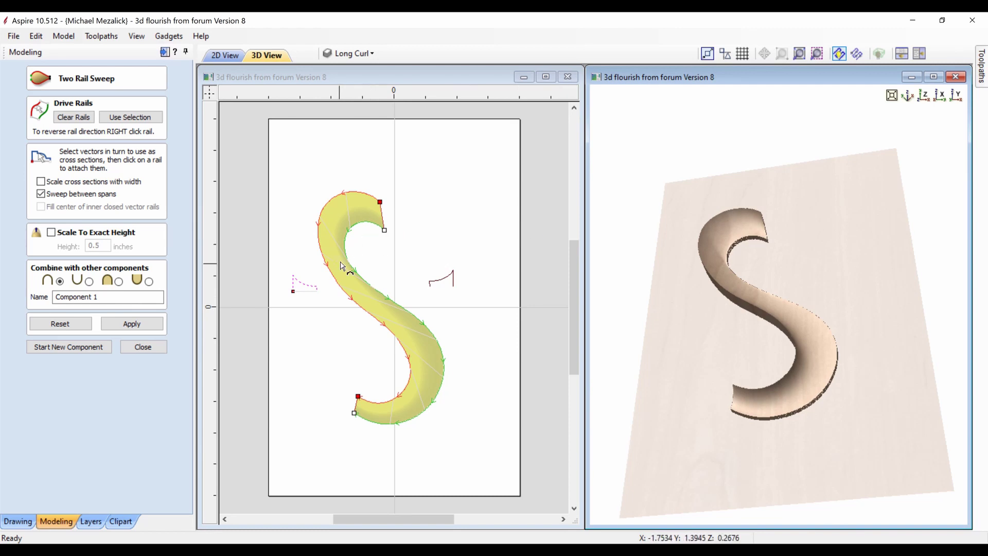
Remove all cross sections, then attach the right curved profile near the S's lower end.
click(352, 230)
right_click(352, 230)
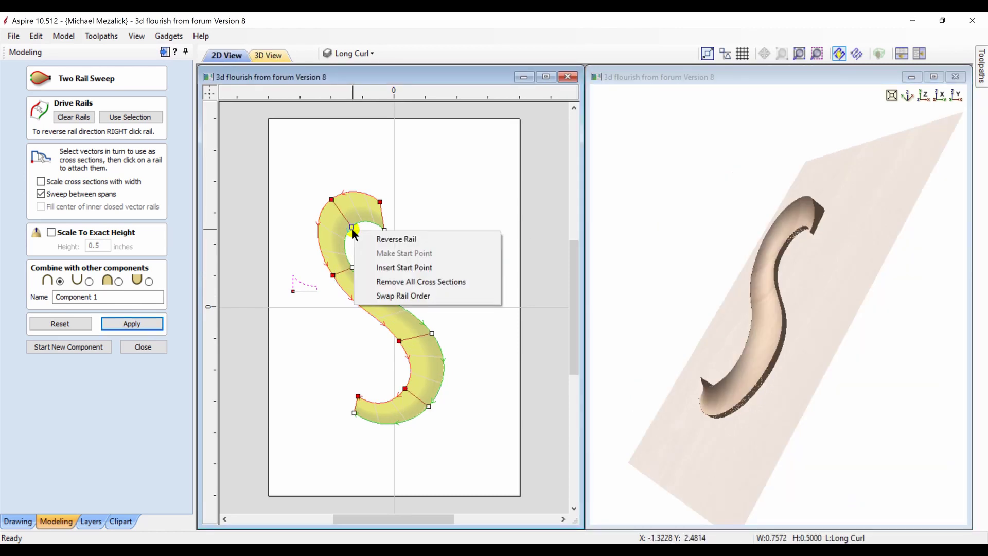
click(393, 282)
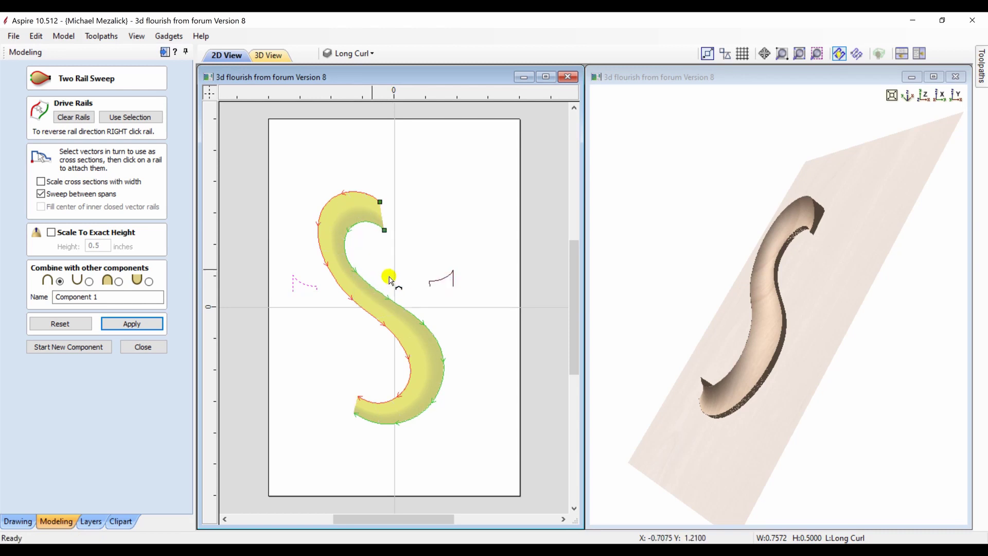
click(380, 203)
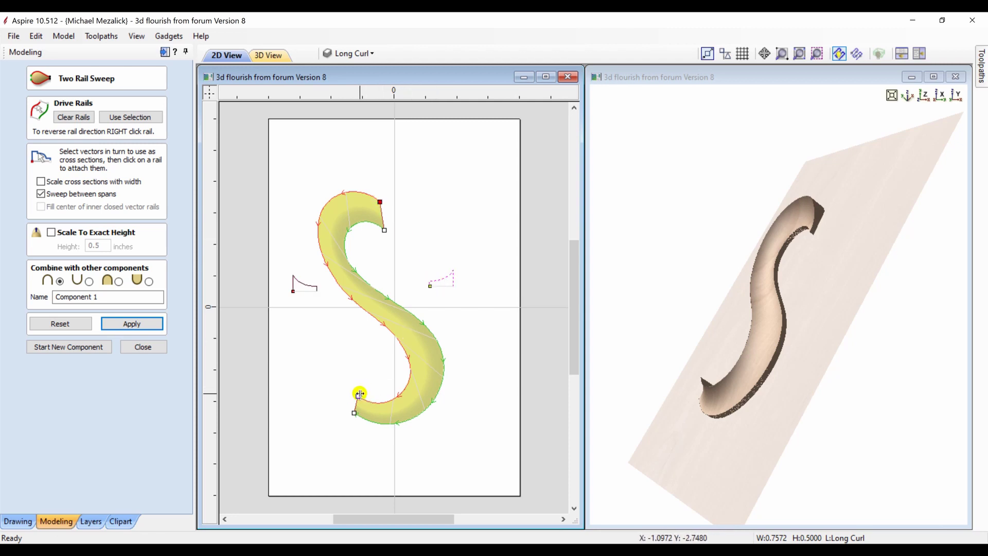
click(121, 326)
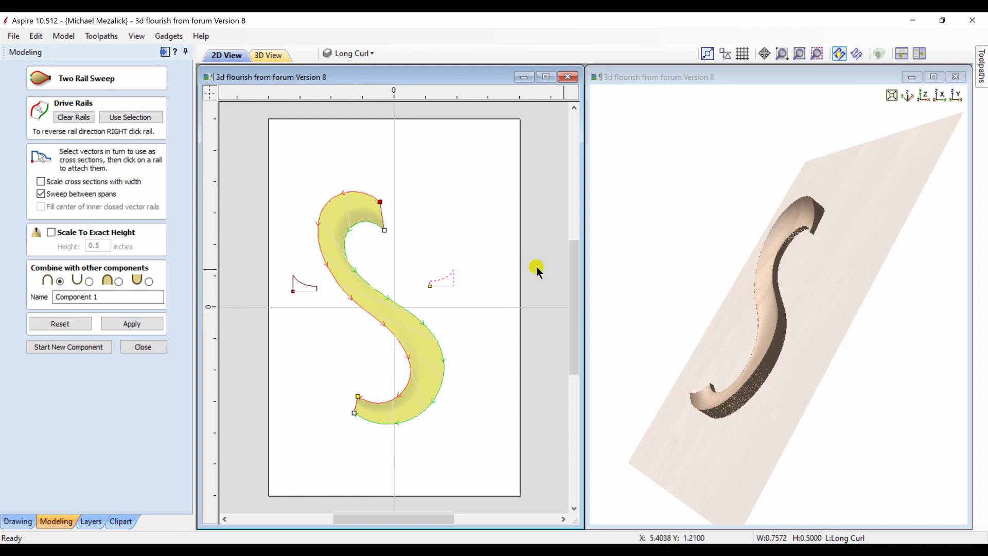
mouse_move(646, 317)
mouse_down()
mouse_move(732, 307)
mouse_move(788, 285)
mouse_up()
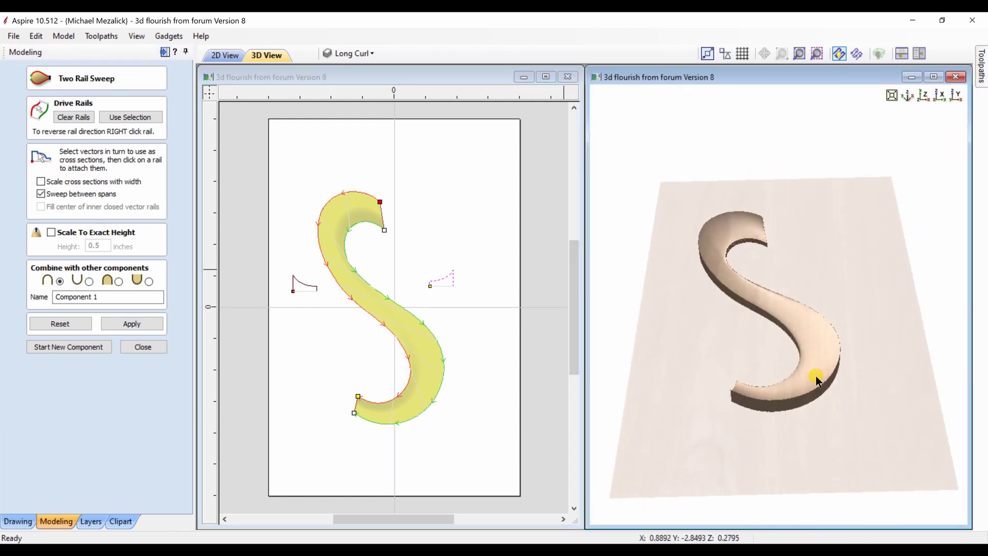
mouse_move(816, 376)
mouse_down()
mouse_move(772, 274)
mouse_move(794, 377)
mouse_up()
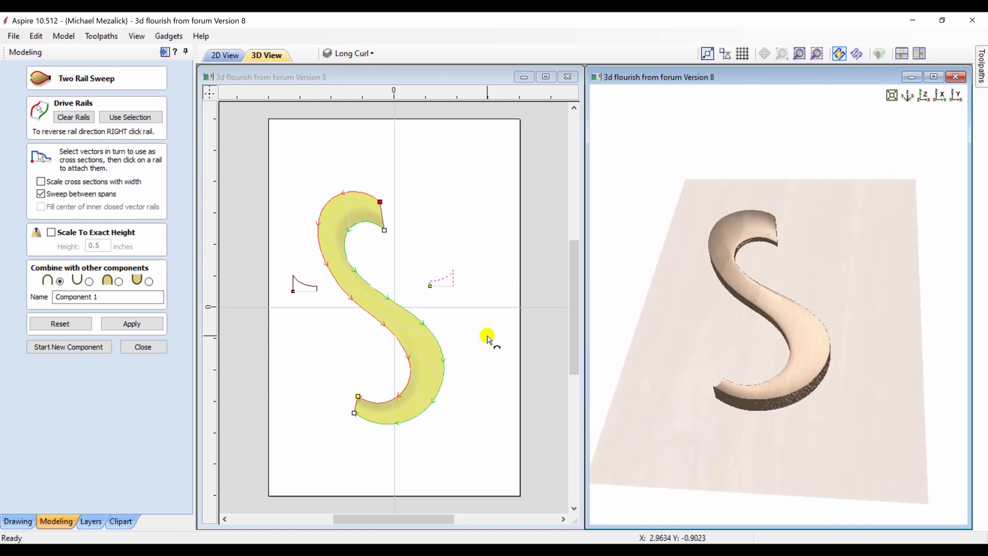
click(409, 391)
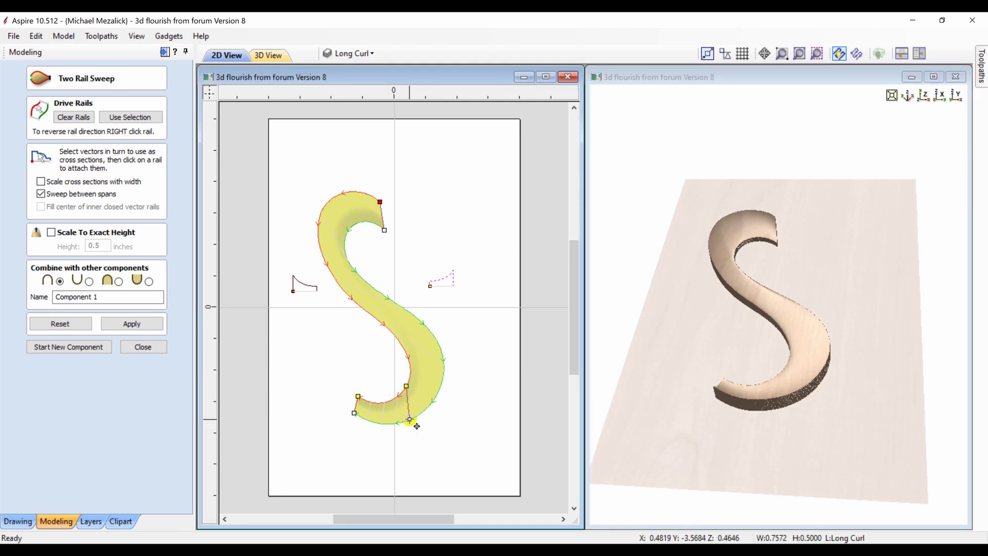
drag(409, 421, 428, 407)
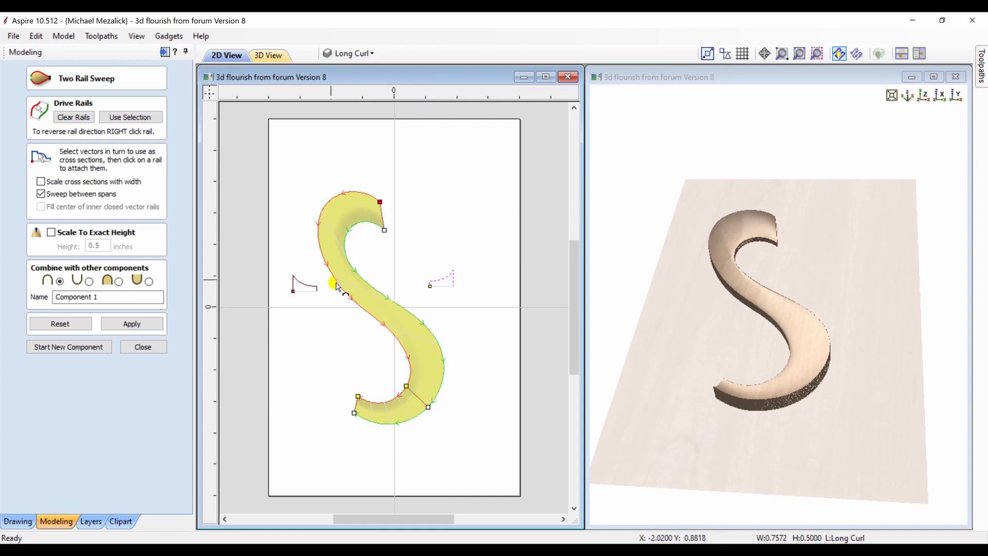
Attach the left angular profile near the top of the S and rebuild the curl.
click(309, 282)
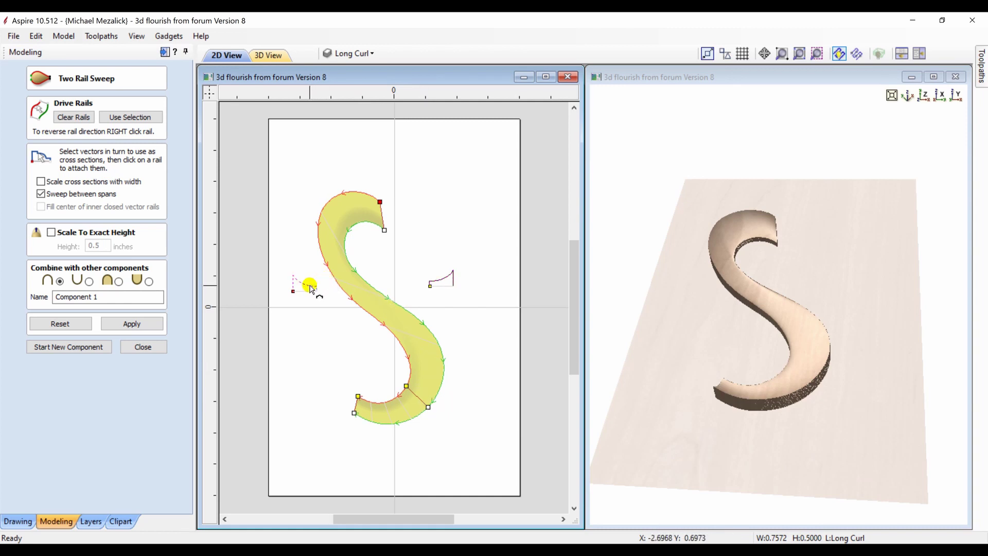
click(323, 210)
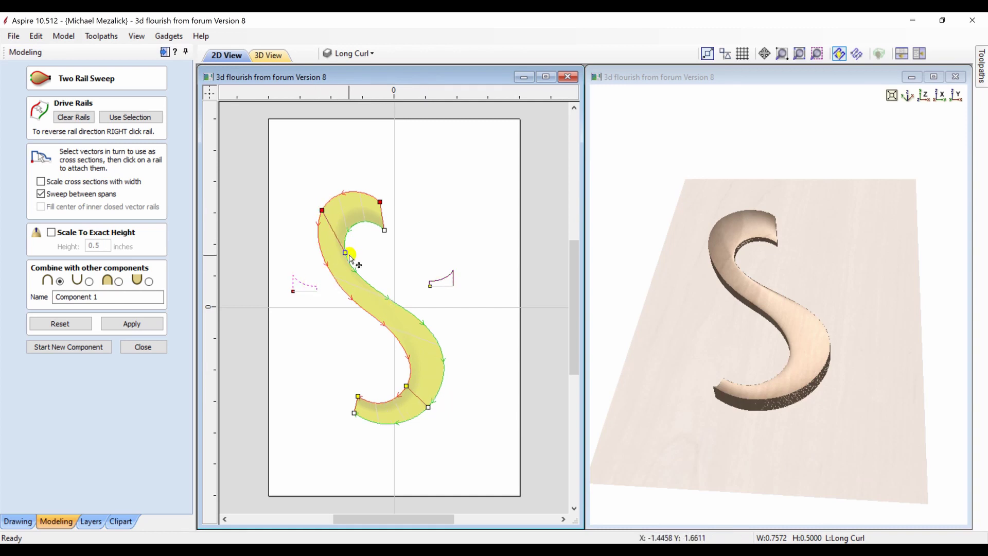
drag(346, 254, 350, 237)
click(136, 325)
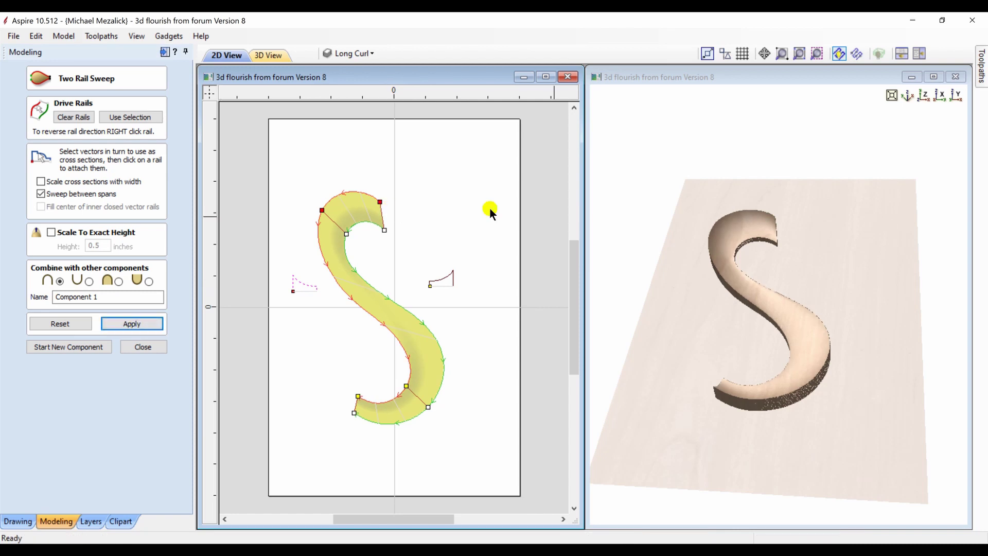
click(777, 336)
mouse_move(777, 335)
mouse_down()
mouse_move(647, 286)
mouse_move(746, 320)
mouse_move(835, 313)
mouse_move(833, 387)
mouse_up()
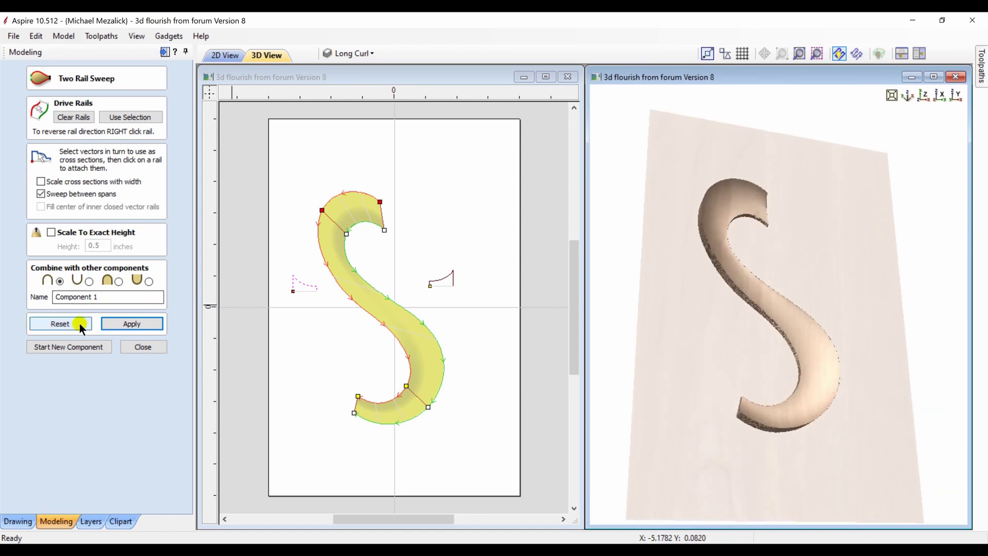
click(141, 325)
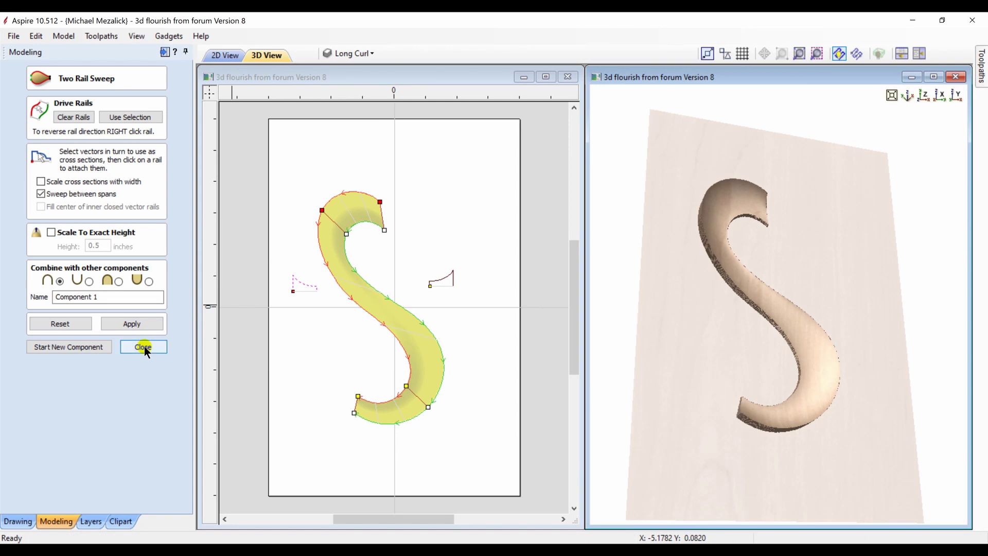
Close the curl sweep and select the large circular leaf curve in the 2D view.
click(144, 346)
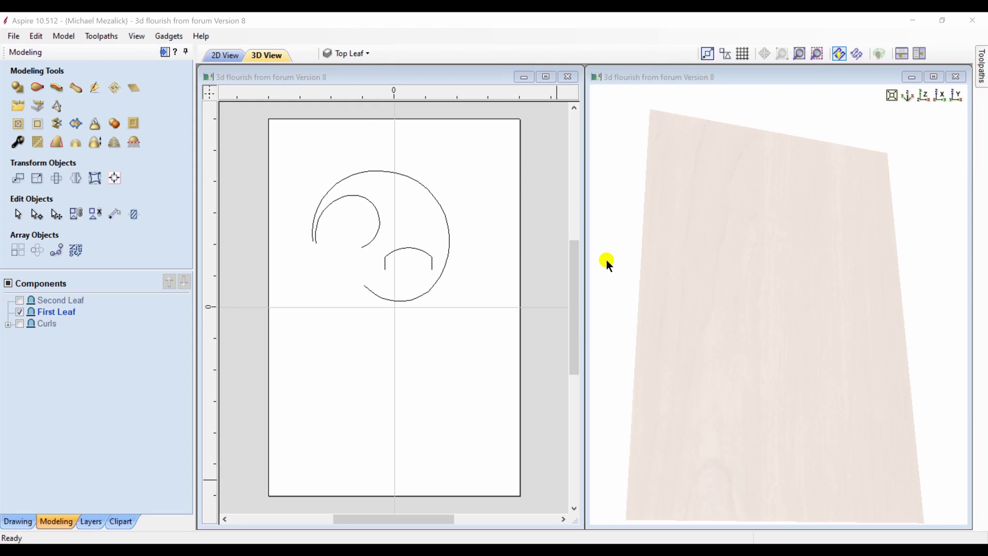
click(381, 220)
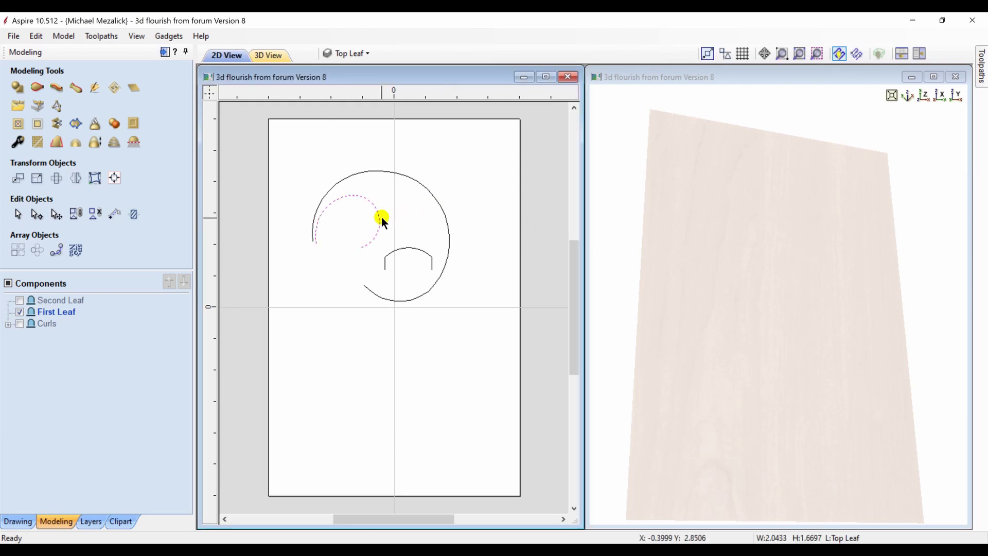
click(447, 240)
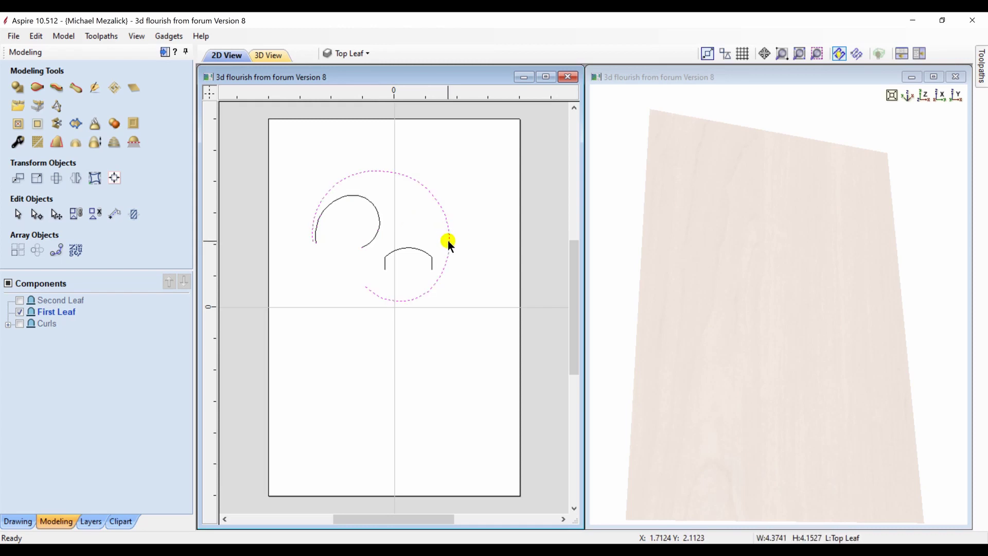
Two-rail sweep the dome profile between the inner arc and large circle, using the third combine option.
click(36, 88)
click(375, 228)
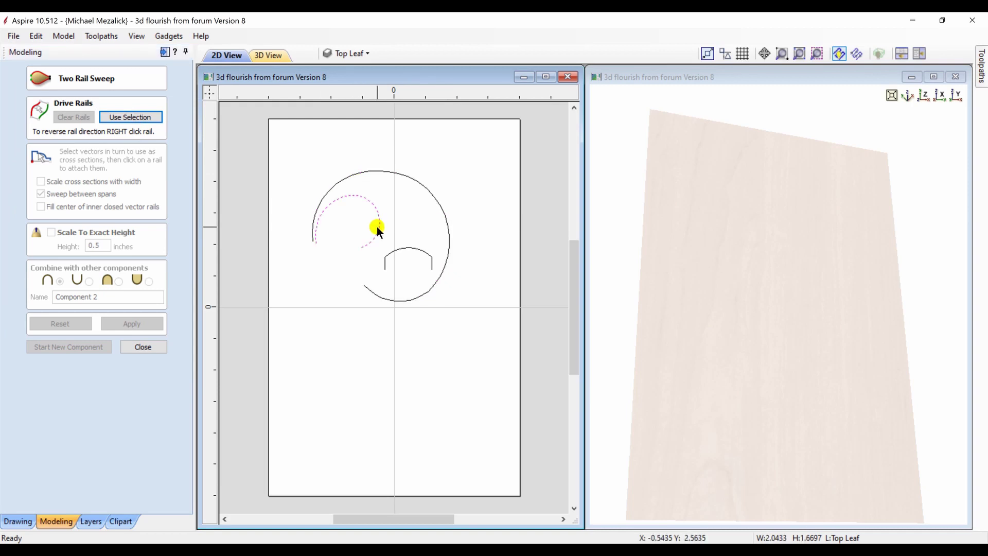
shift+click(449, 239)
click(138, 117)
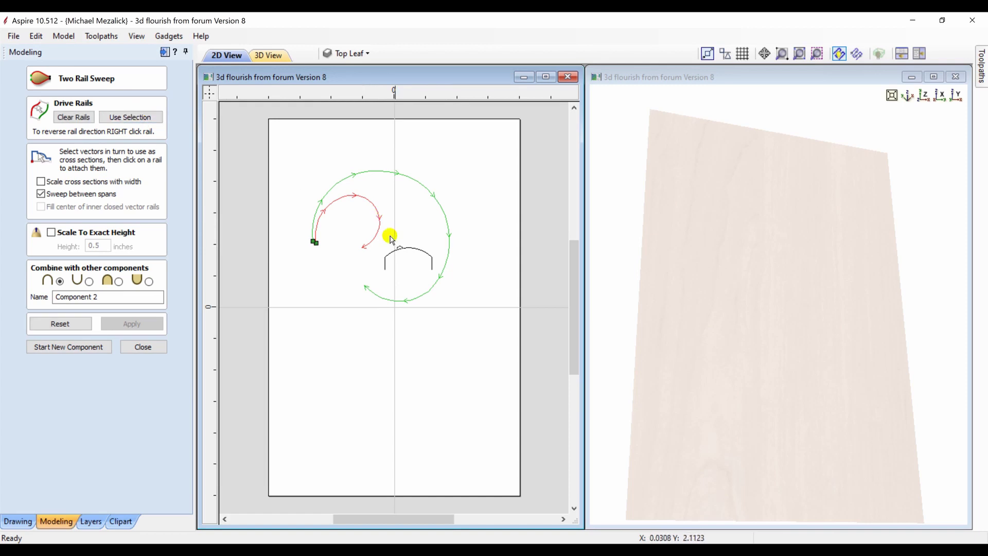
click(404, 251)
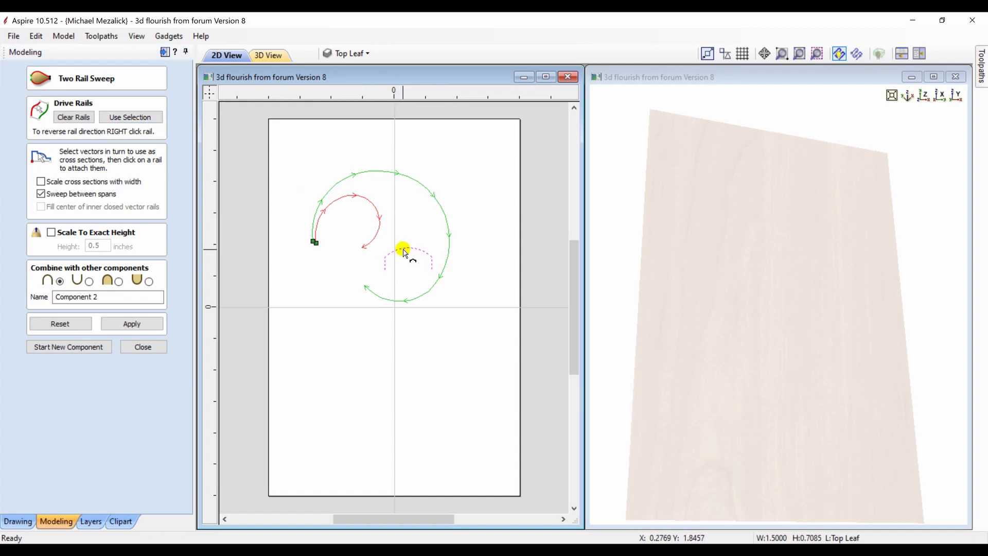
click(120, 280)
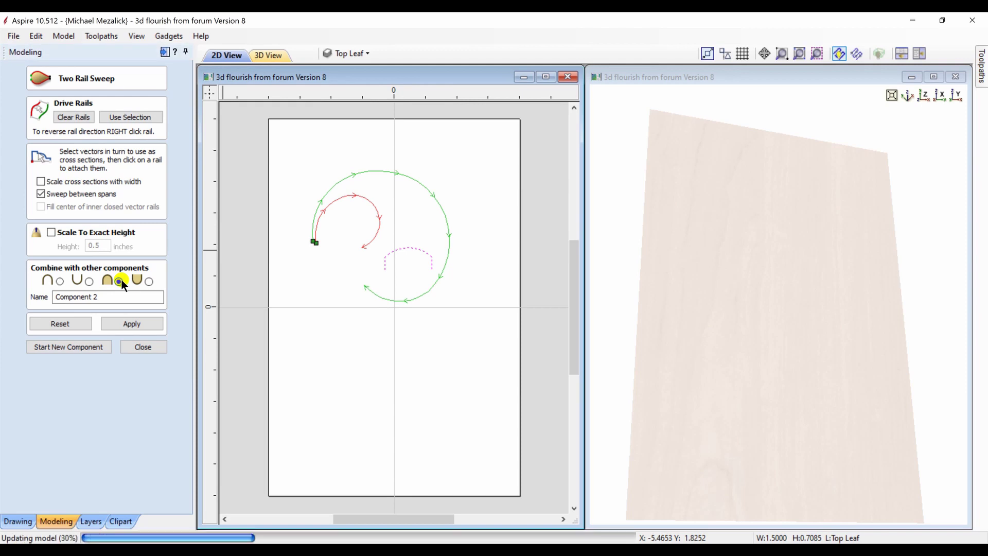
click(128, 323)
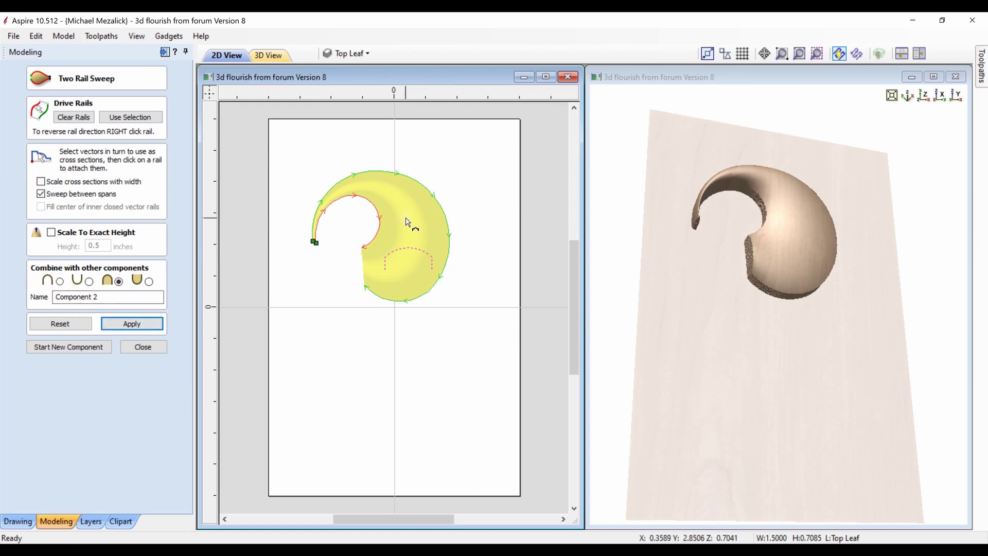
mouse_move(677, 281)
mouse_down()
mouse_move(823, 265)
mouse_move(648, 220)
mouse_up()
Enable cross-section scaling, rebuild the leaf sweep, view it from the top, and close the tool.
click(41, 180)
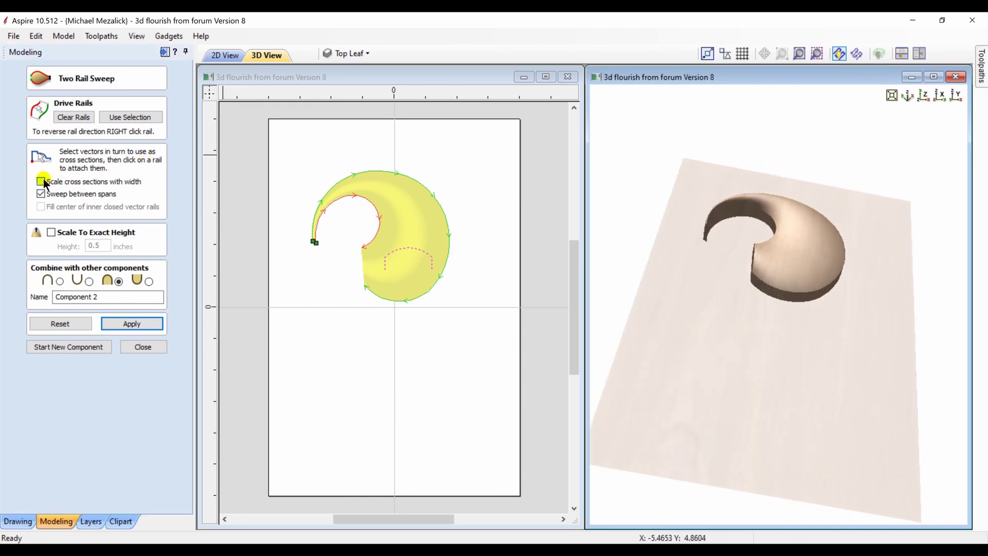
click(133, 324)
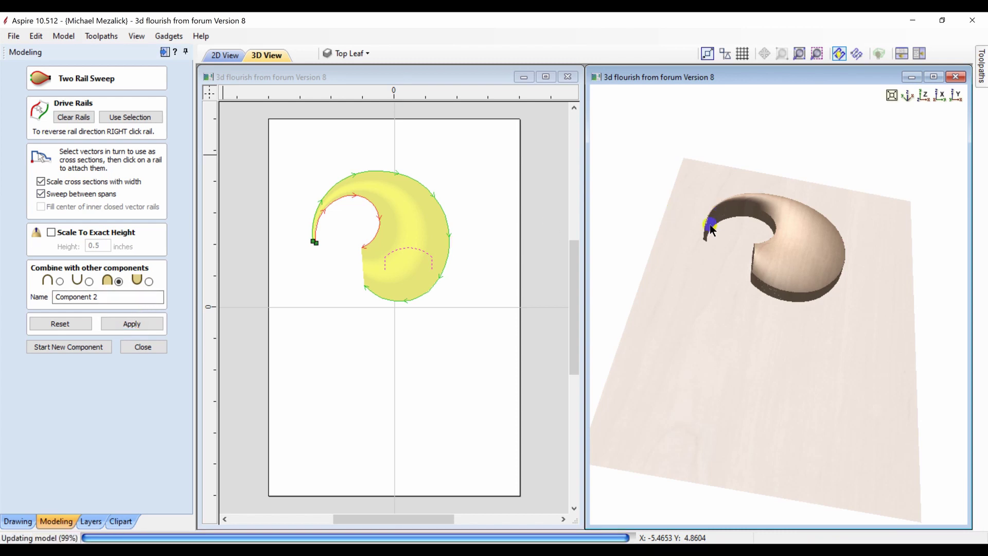
drag(700, 249, 824, 271)
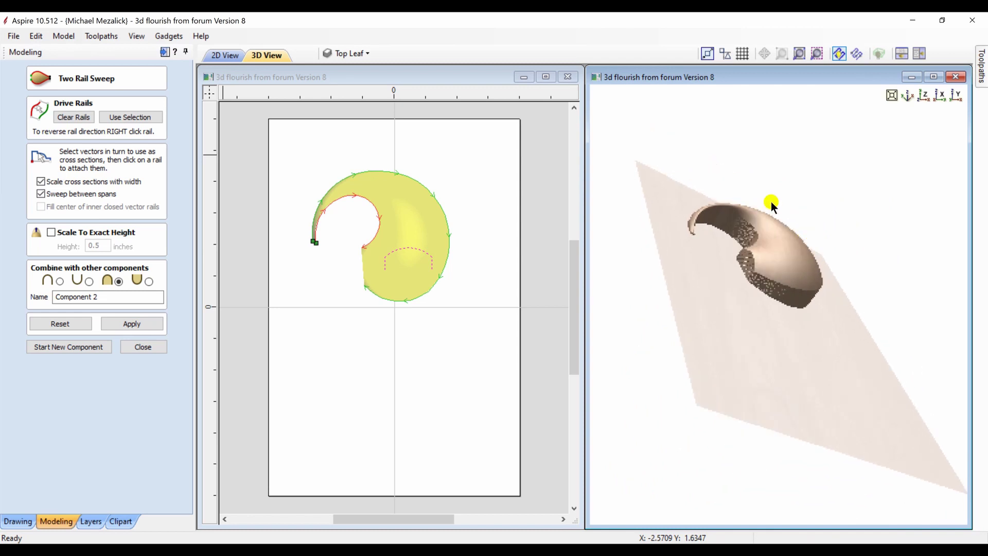
drag(824, 270, 664, 266)
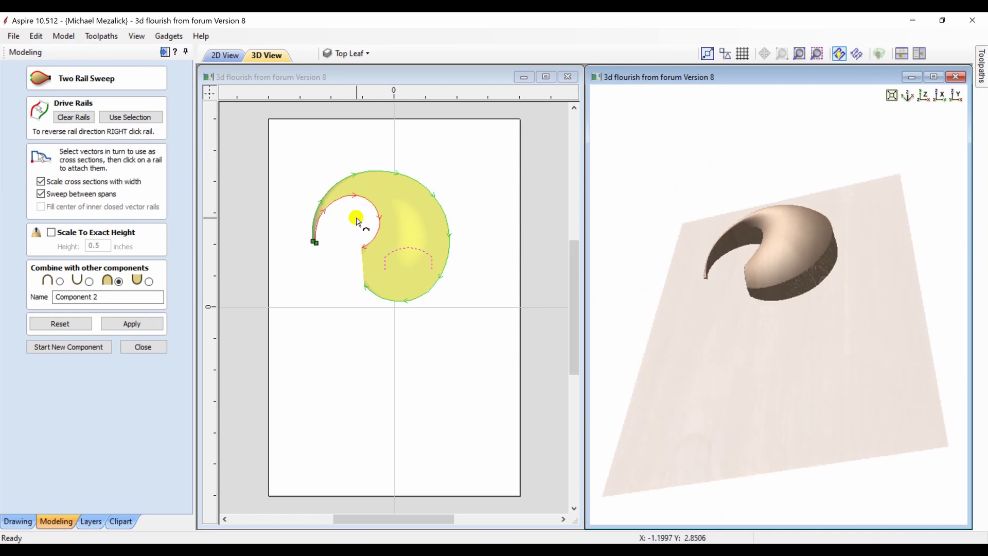
click(133, 319)
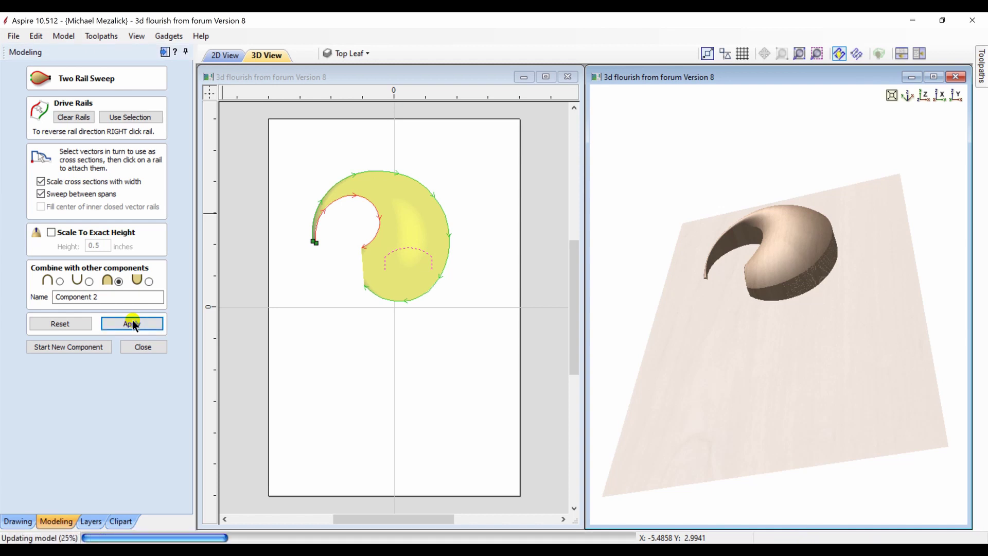
click(923, 95)
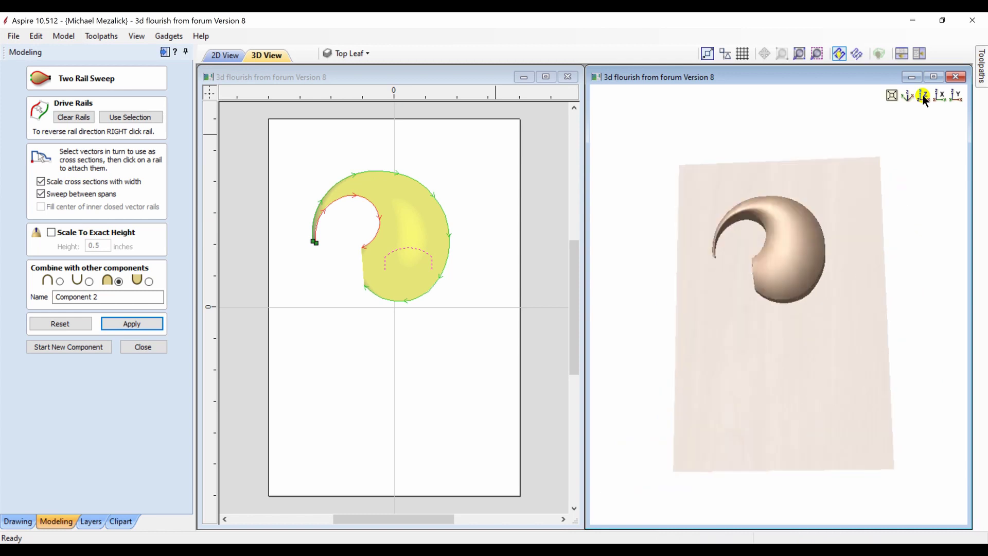
click(141, 349)
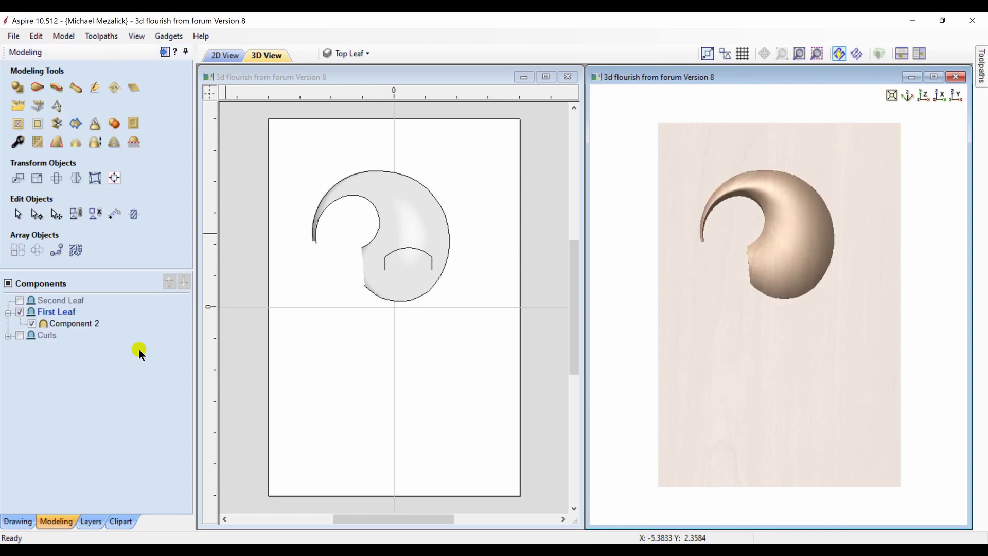
Turn on the Top Leaf Cutout layer in the Layers list.
click(89, 519)
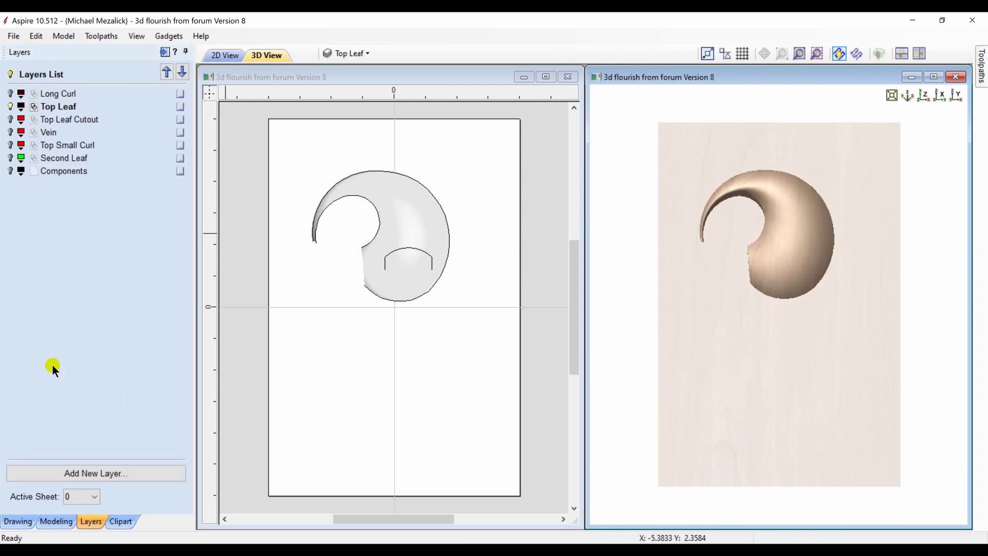
click(11, 119)
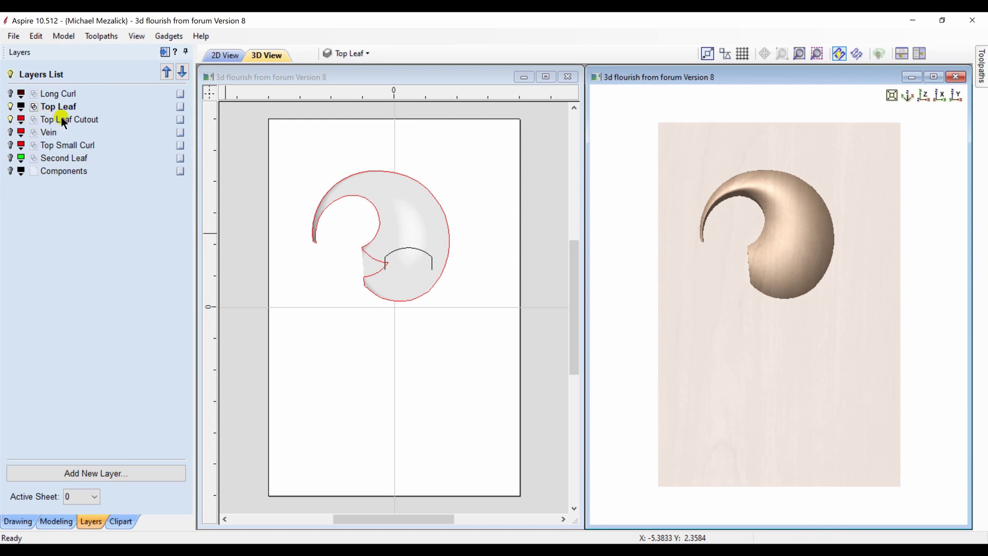
Trim the leaf component to the selected Top Leaf Cutout outline.
click(370, 253)
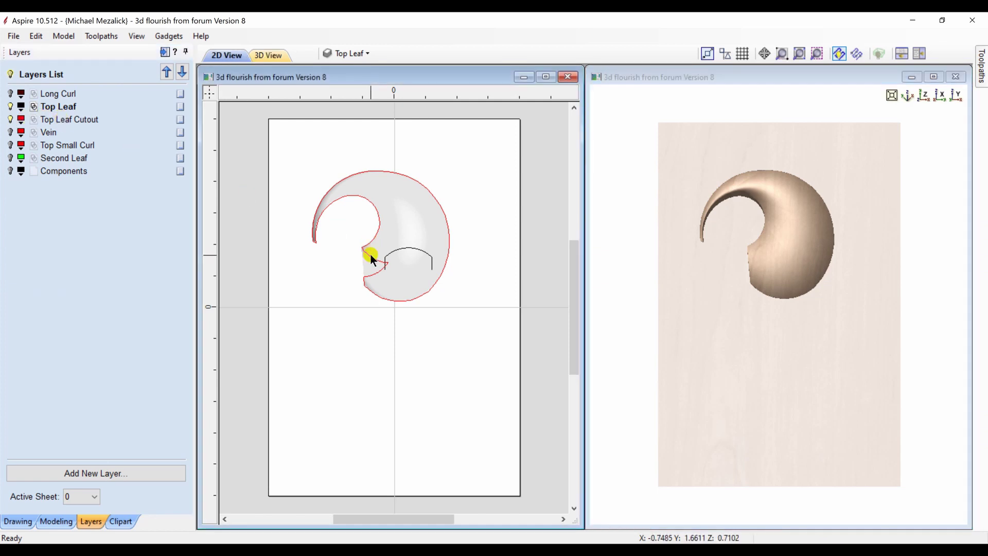
click(406, 214)
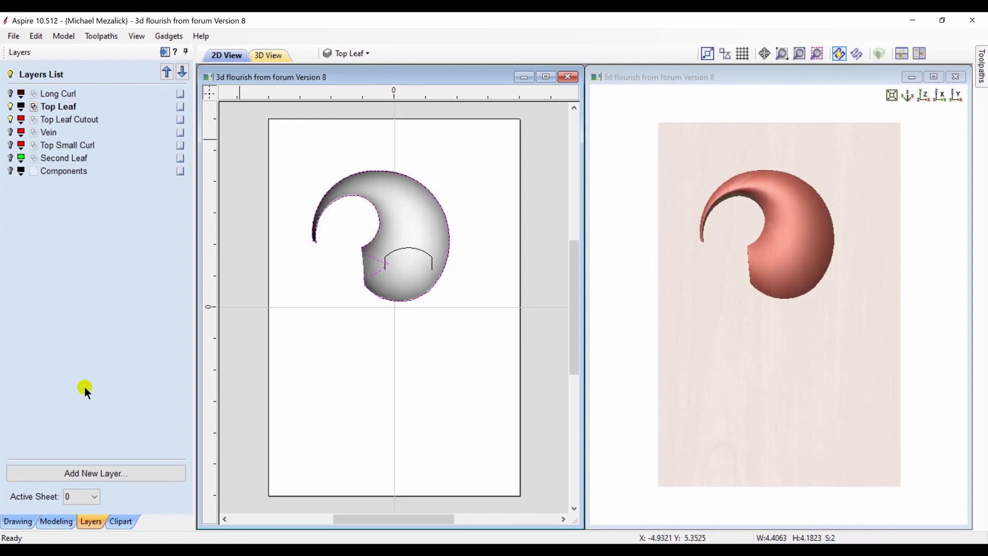
click(58, 518)
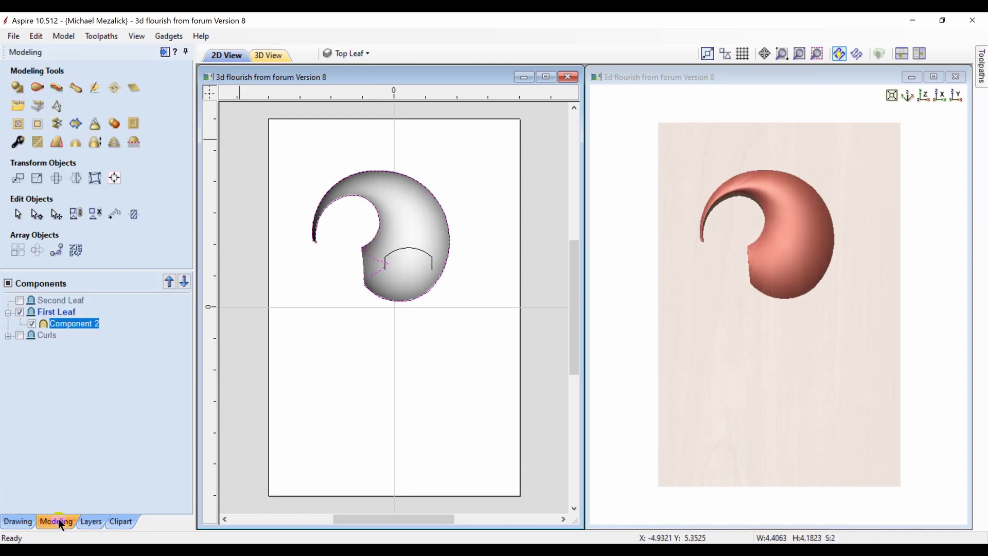
click(36, 123)
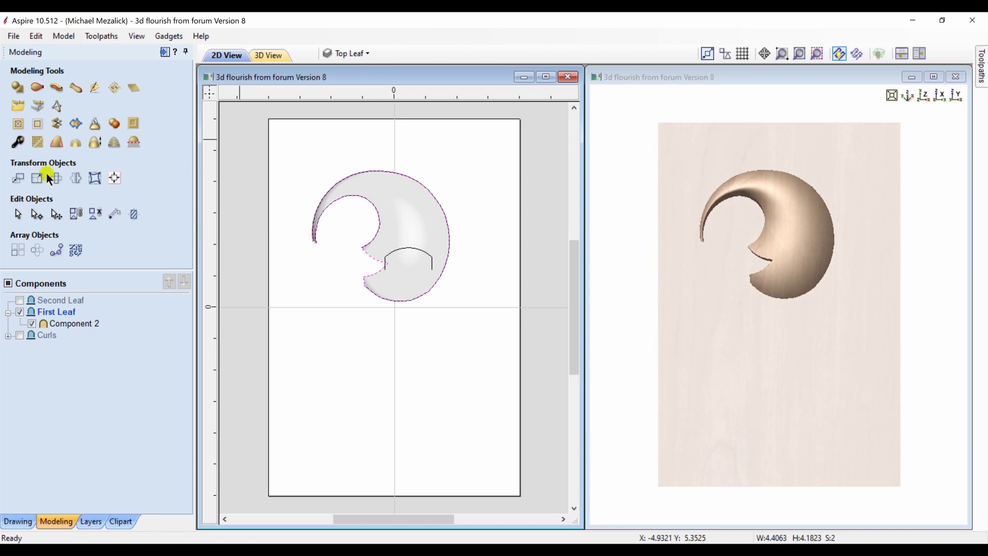
Show the Curls components beneath the leaf and nudge the leaf slightly right.
click(20, 334)
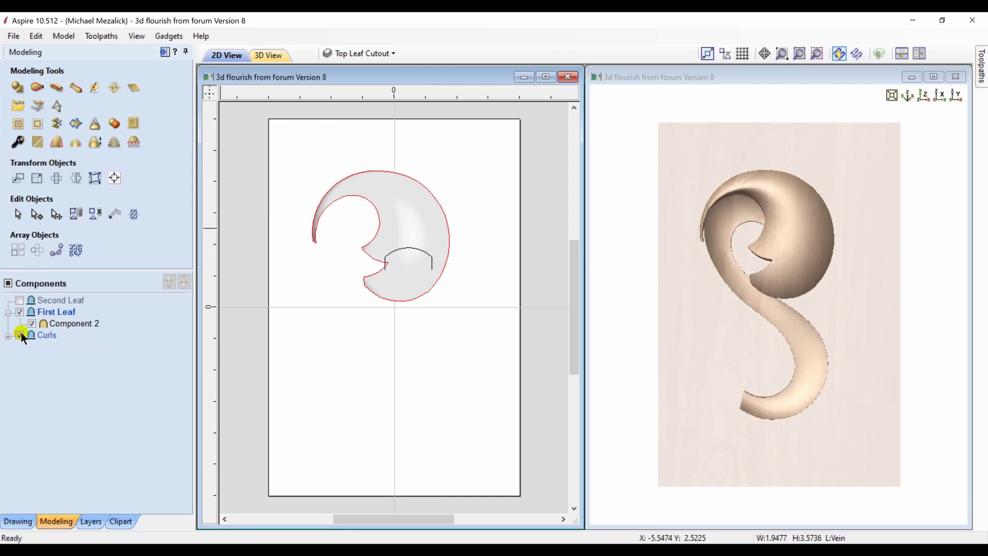
click(389, 226)
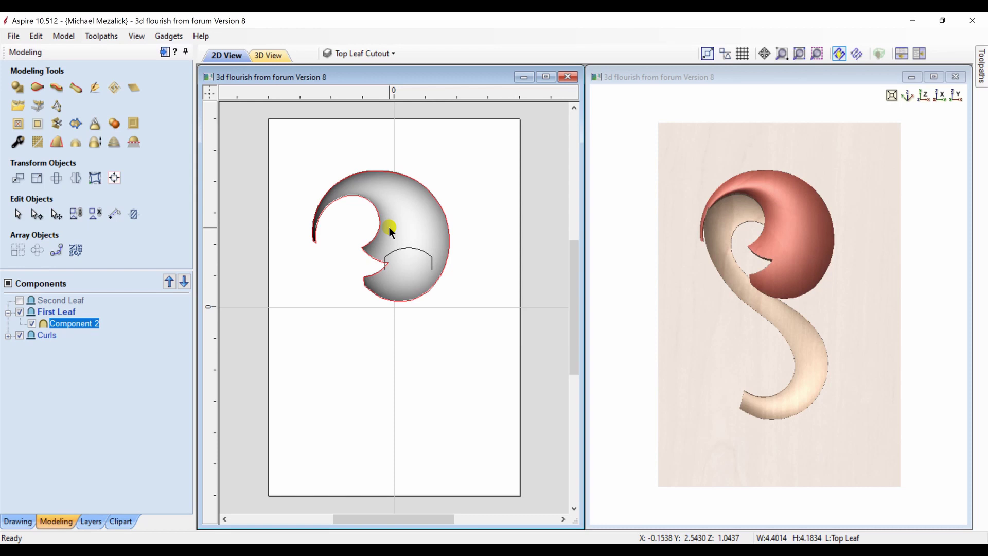
key(Right)
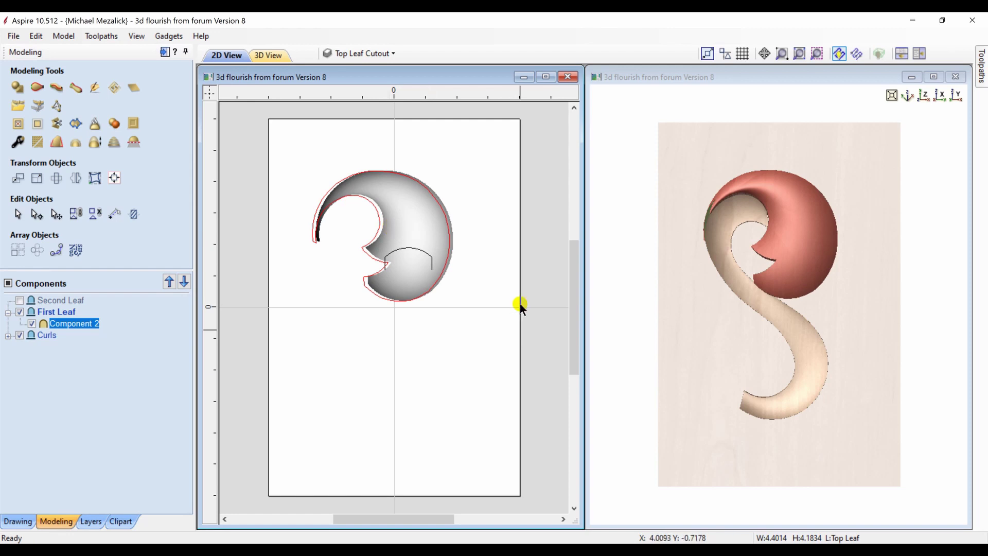
Orbit the 3D preview to an angle and open the leaf component's properties.
click(693, 467)
mouse_move(695, 466)
mouse_down()
mouse_move(782, 347)
mouse_move(671, 432)
mouse_up()
click(425, 230)
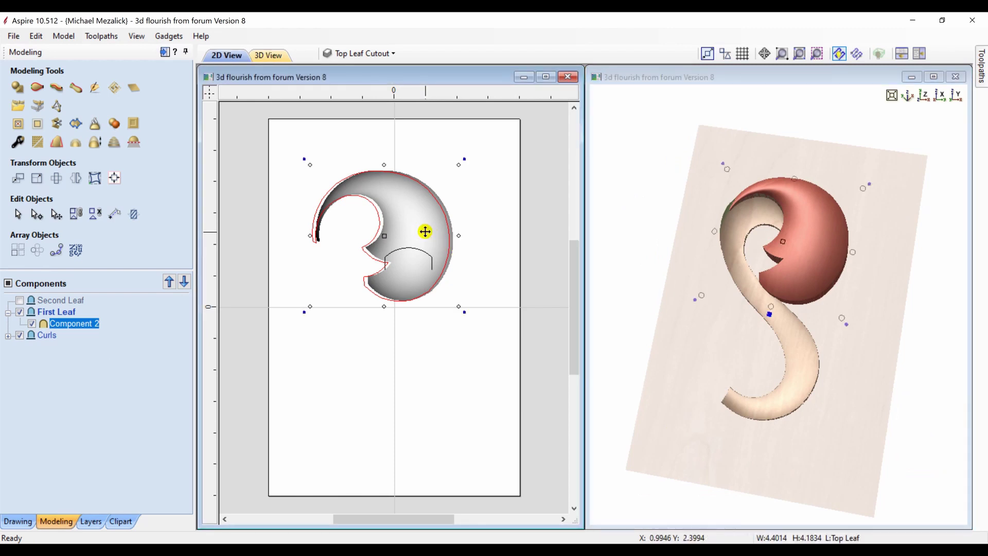
click(17, 143)
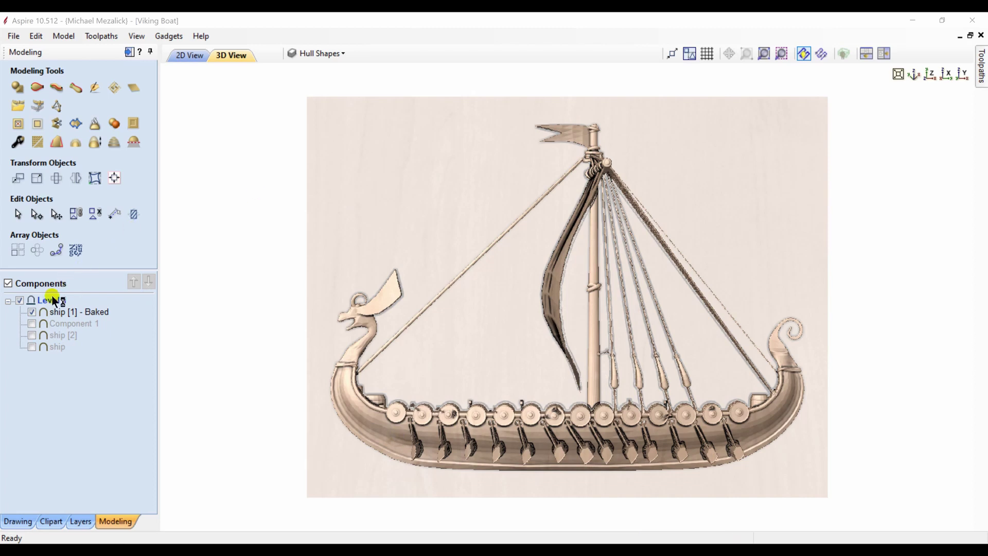
Hide 'ship [1] - Baked' and show the whole sheet in 2D View.
click(33, 312)
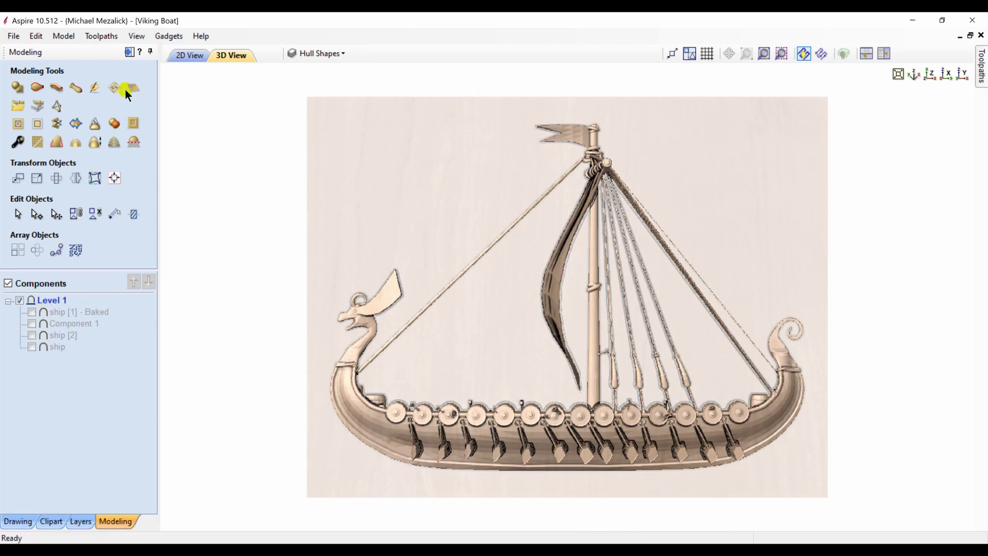
click(186, 55)
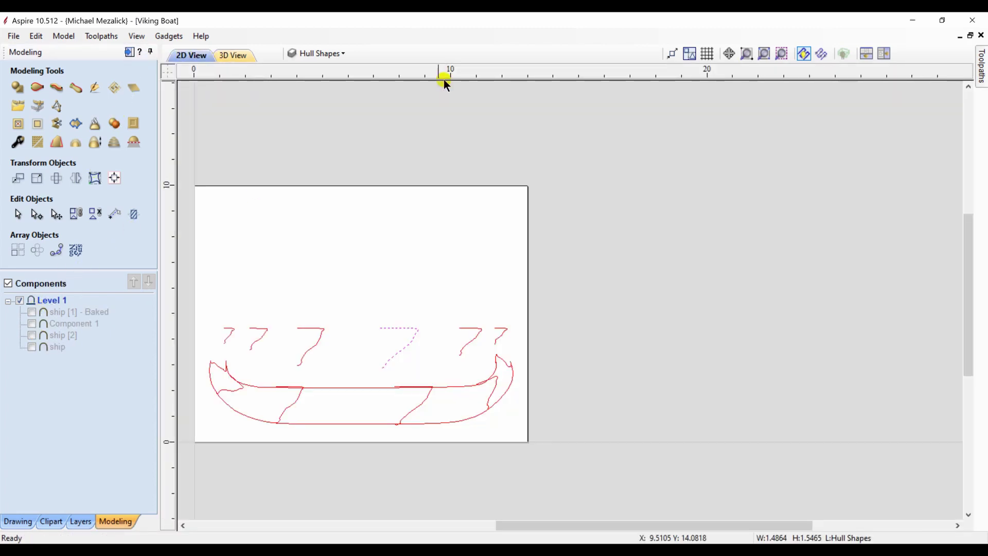
click(764, 54)
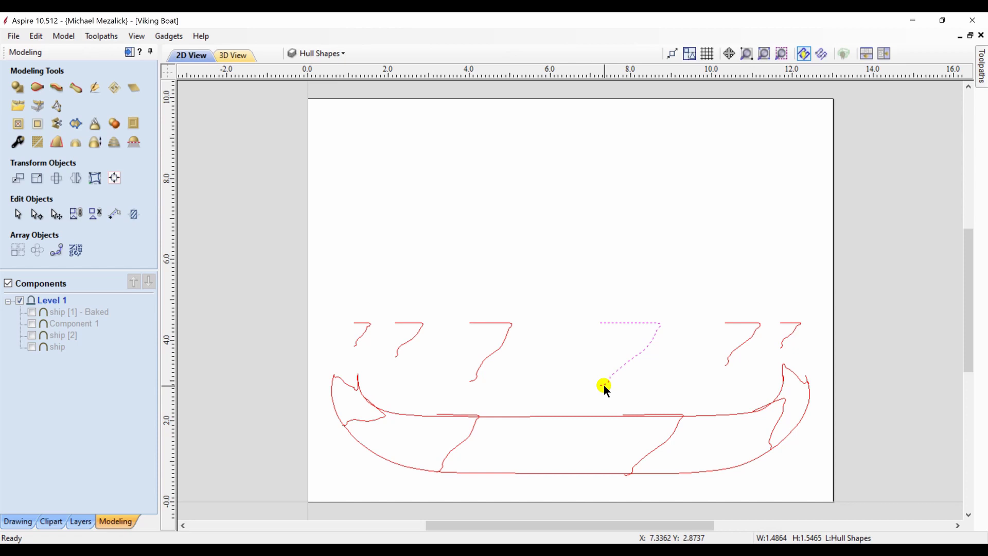
Click through the hull's cross-section shapes and diagonal pieces to identify them.
click(363, 335)
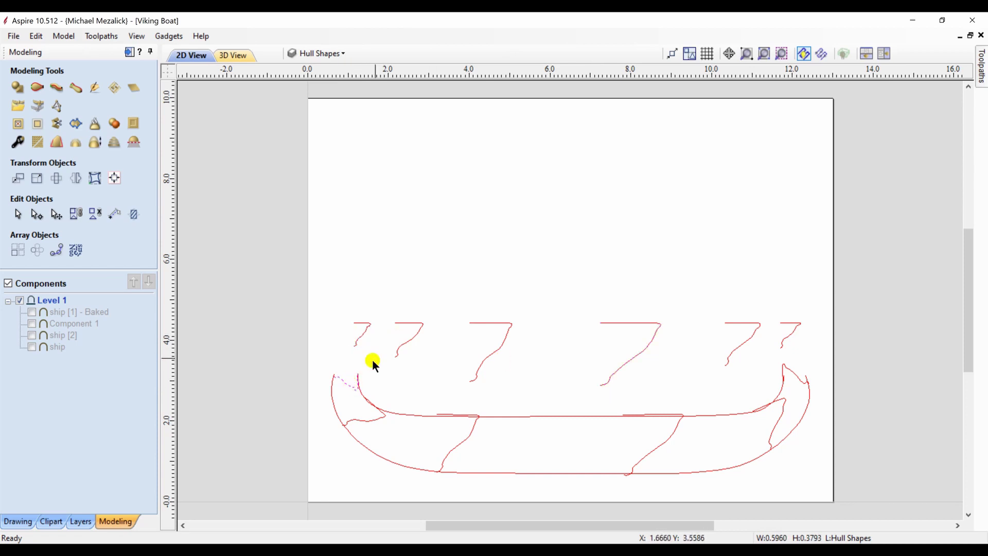
click(399, 348)
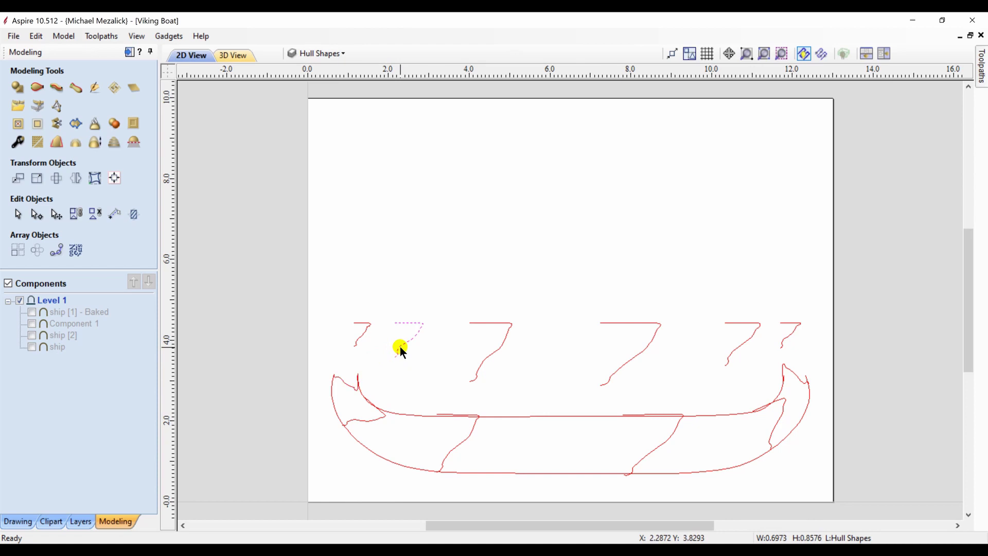
click(375, 418)
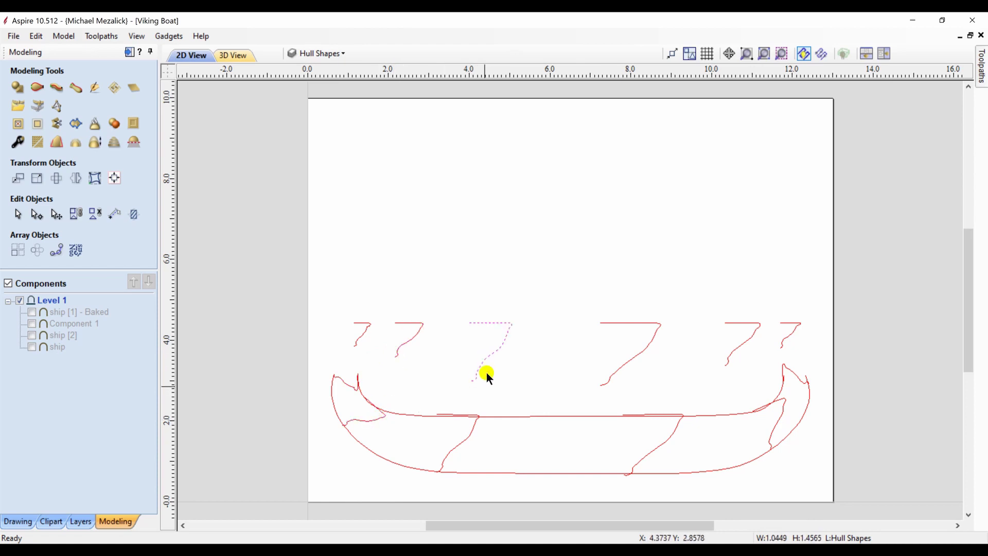
click(468, 433)
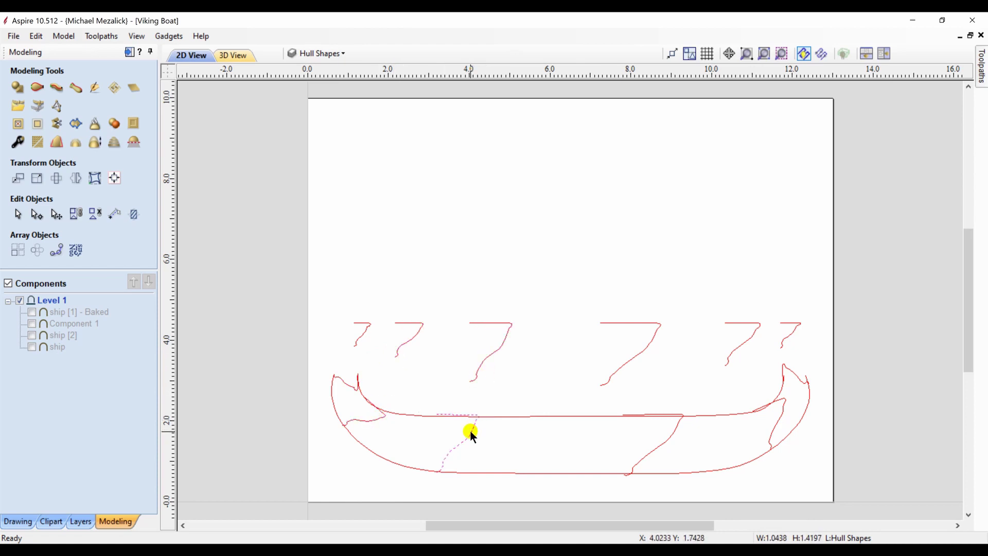
click(619, 368)
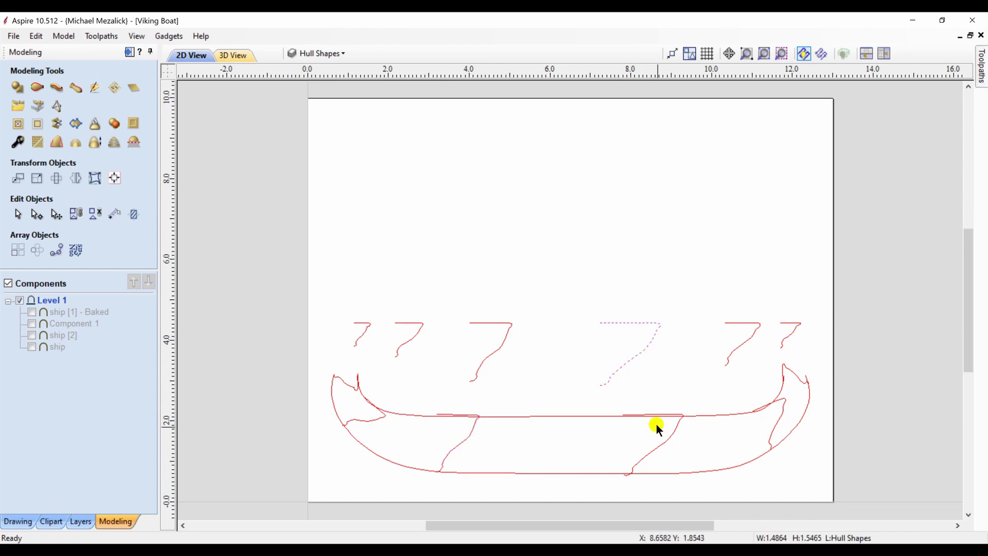
click(658, 445)
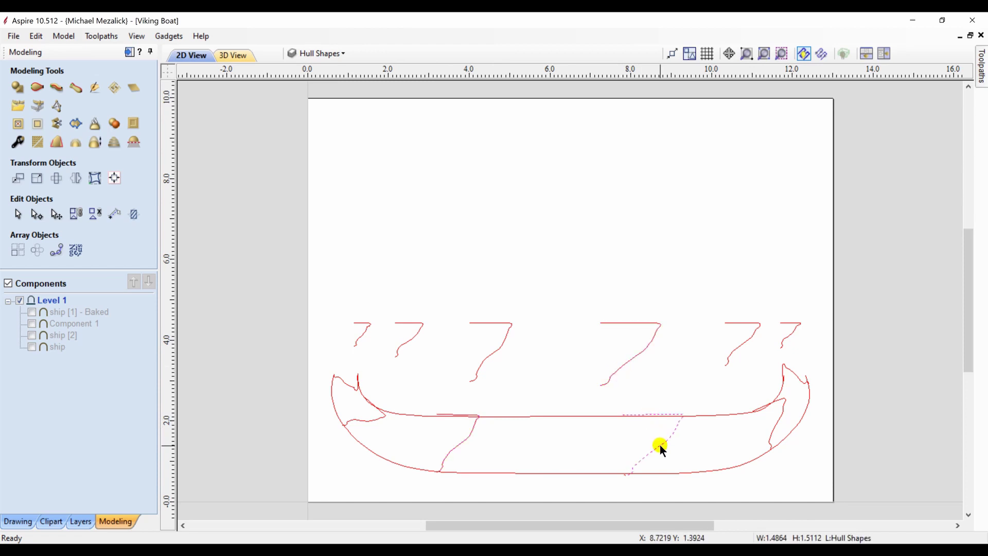
click(732, 355)
click(779, 417)
Clear the selection, then select the long upper and lower hull curves together.
key(Escape)
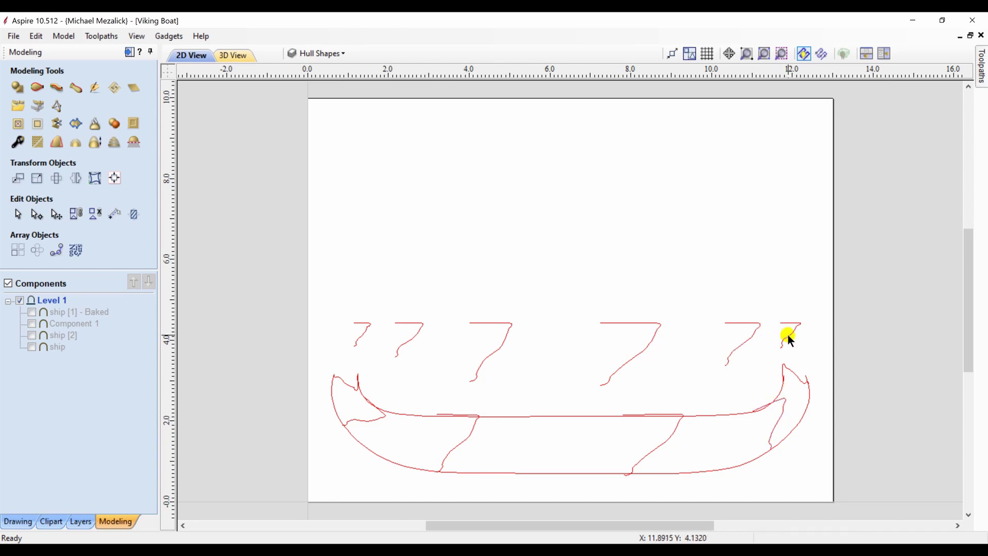
click(788, 338)
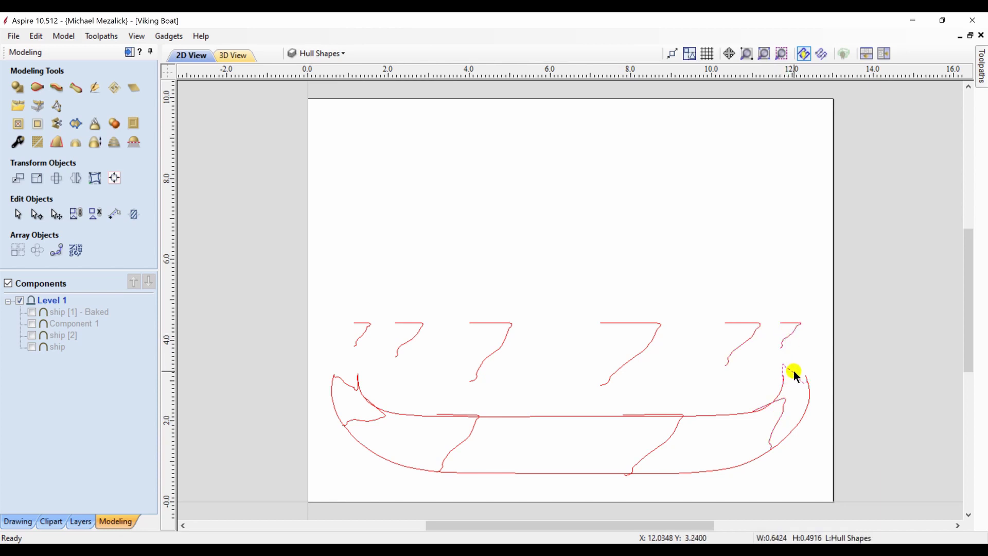
click(403, 413)
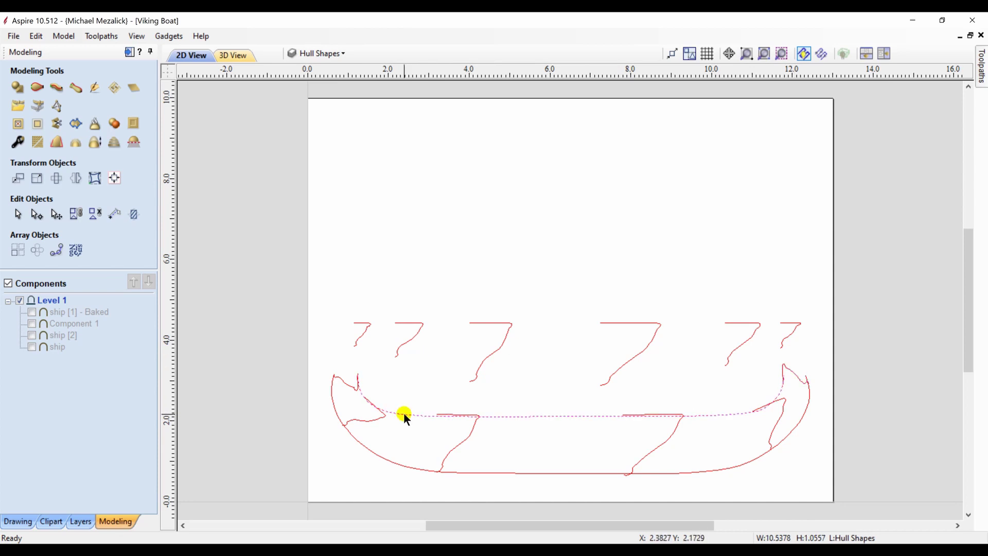
shift+click(371, 457)
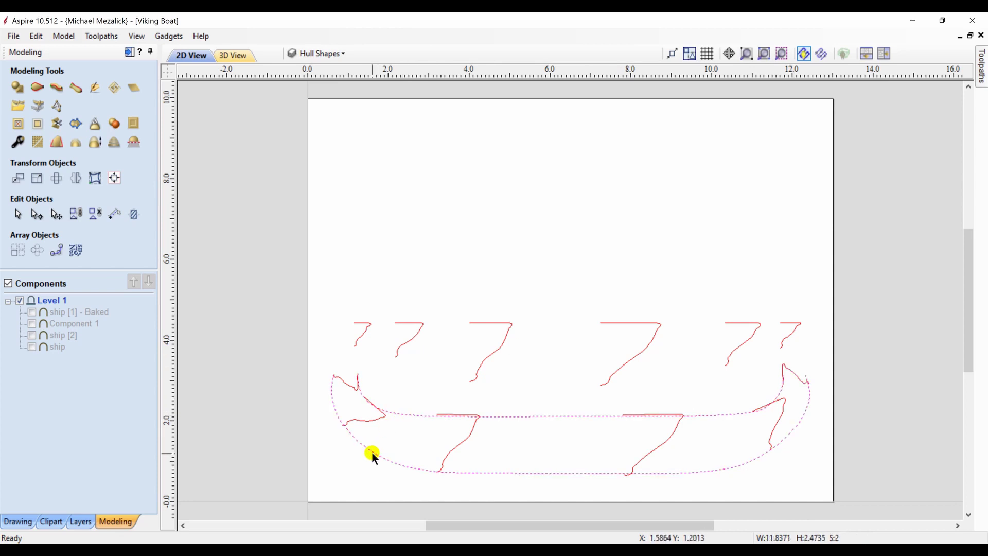
Start a Two Rail Sweep on the hull curves and attach the first bow profiles.
click(37, 89)
click(92, 119)
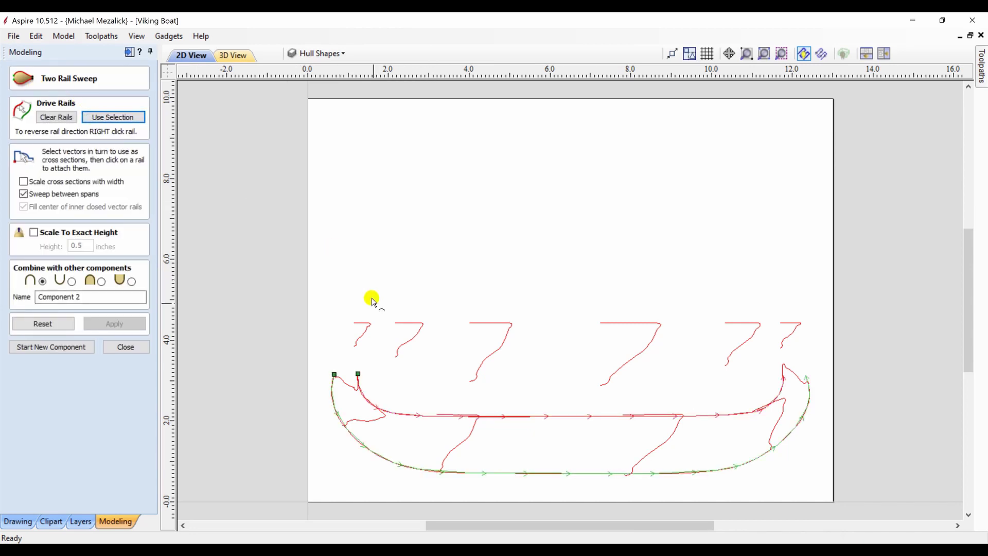
click(369, 328)
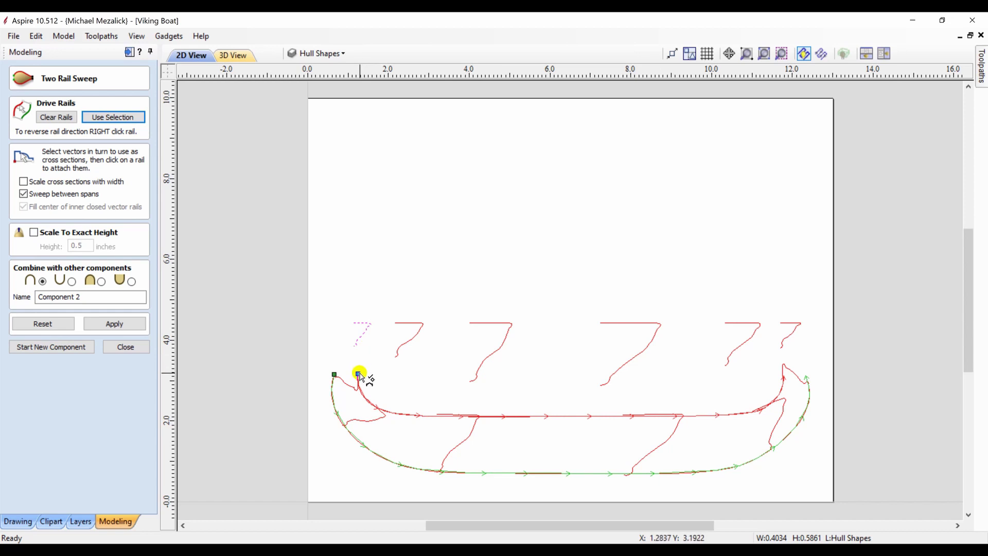
click(403, 349)
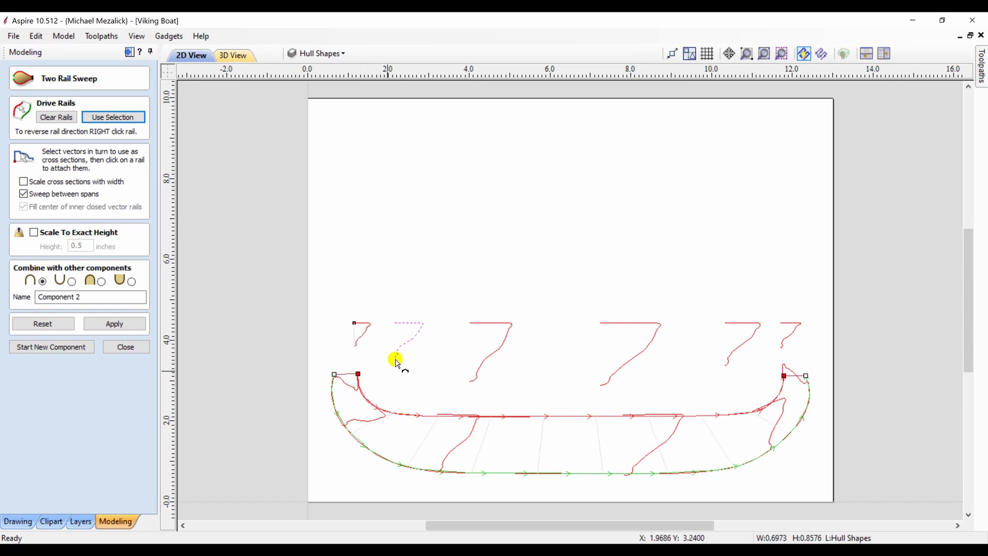
click(367, 398)
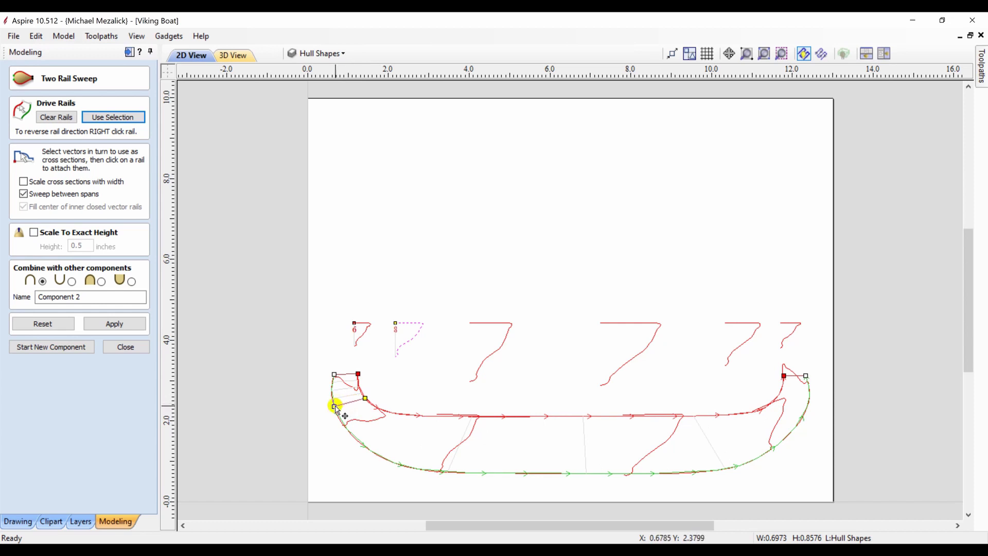
drag(335, 407, 341, 421)
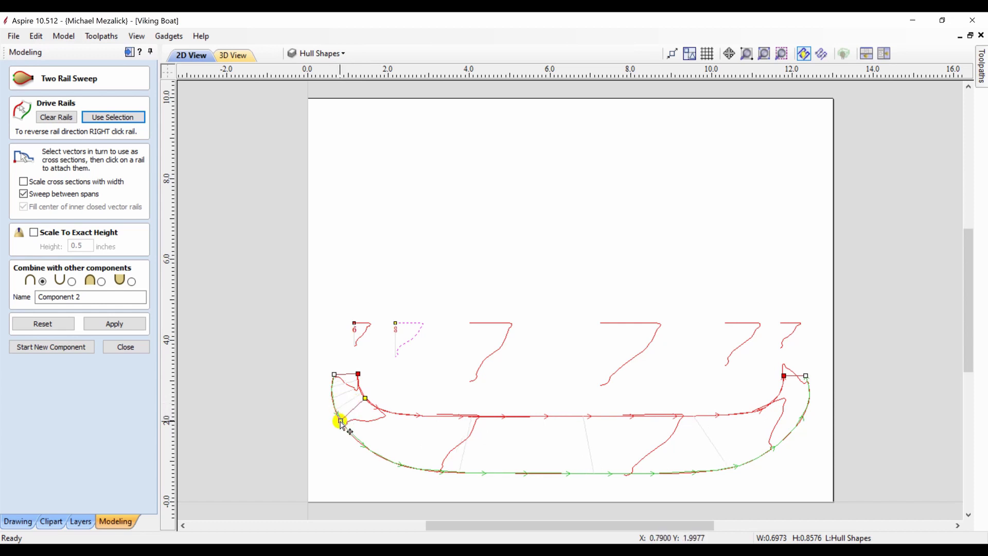
Attach the third and fourth profiles upright across both rails mid-hull.
click(478, 373)
click(432, 416)
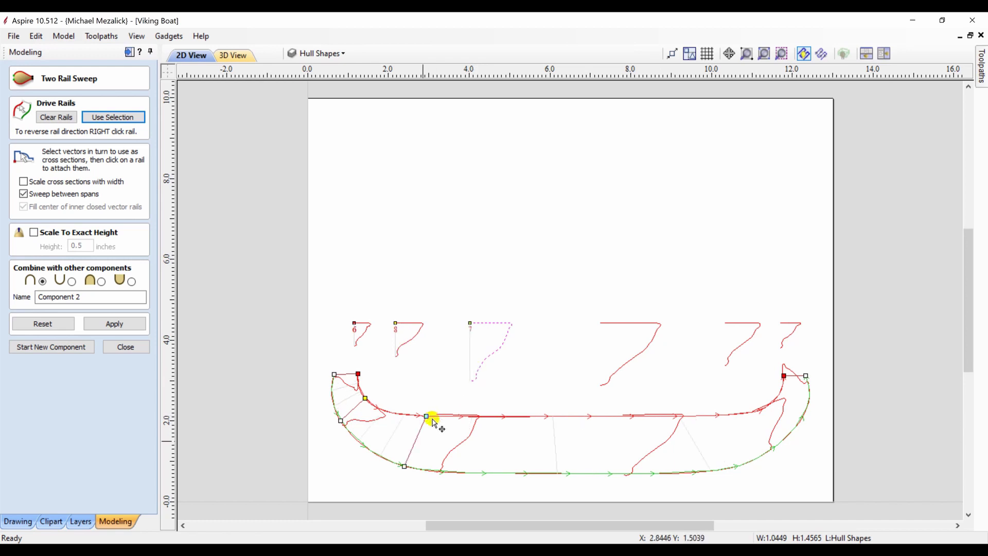
click(428, 471)
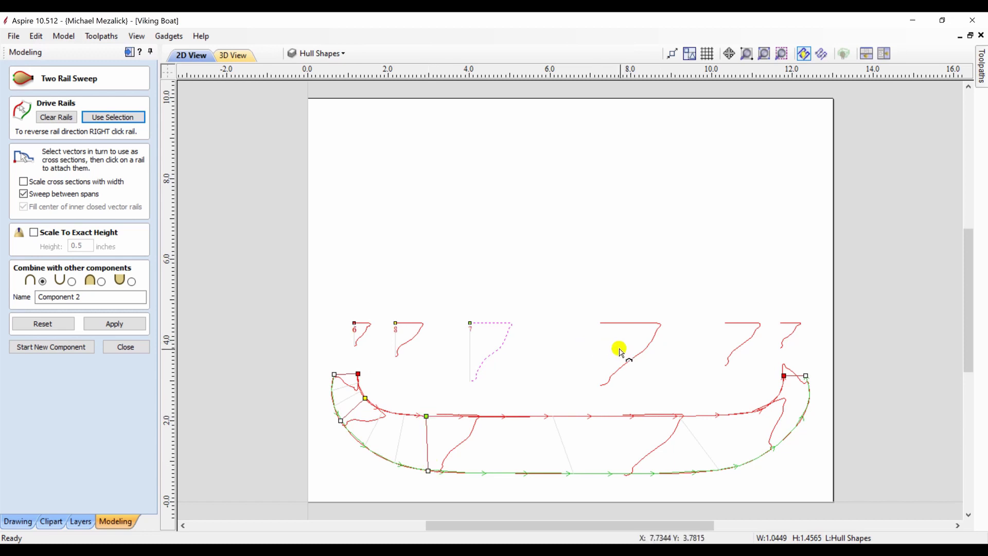
click(622, 369)
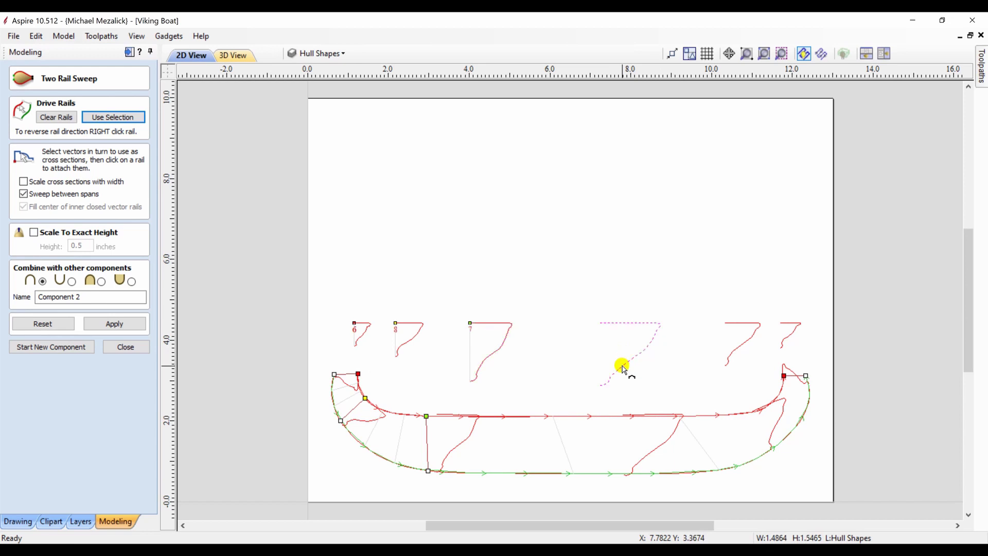
click(622, 417)
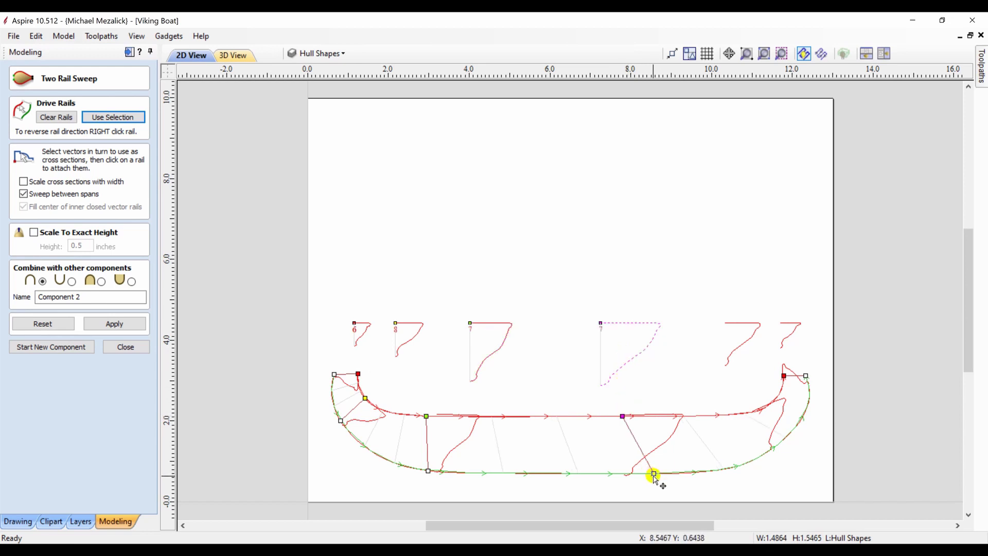
click(624, 473)
Attach the fifth and final profiles near the stern end of the rails.
click(732, 357)
click(756, 411)
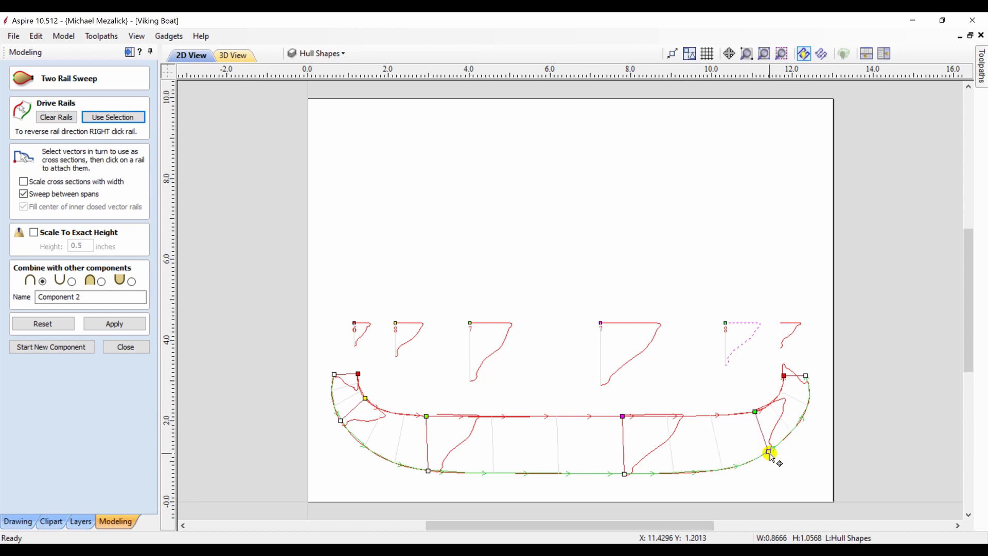
click(789, 340)
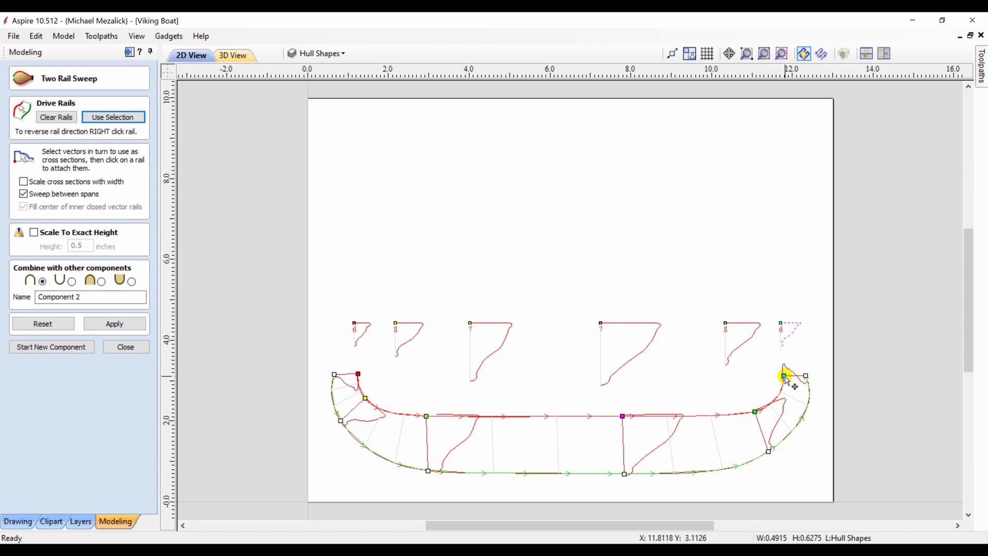
Rename 'Component 2' to 'Hull', apply the sweep, and close the tool.
click(116, 324)
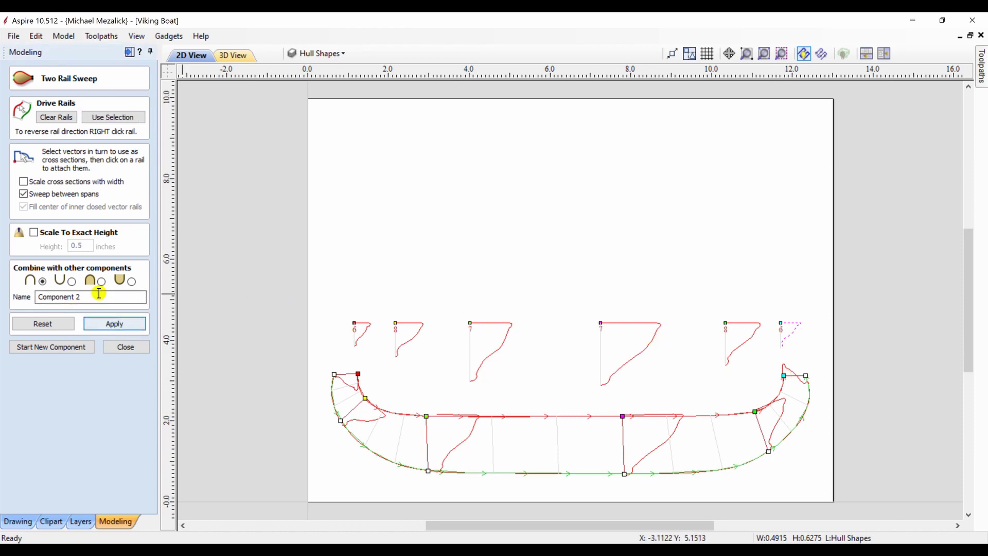
drag(89, 298, 29, 296)
text(Hull)
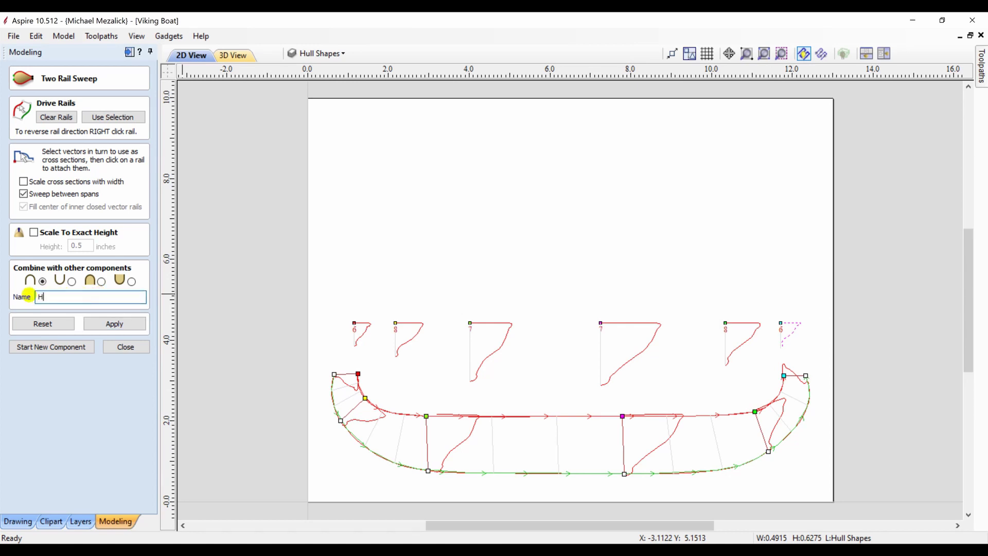
click(116, 326)
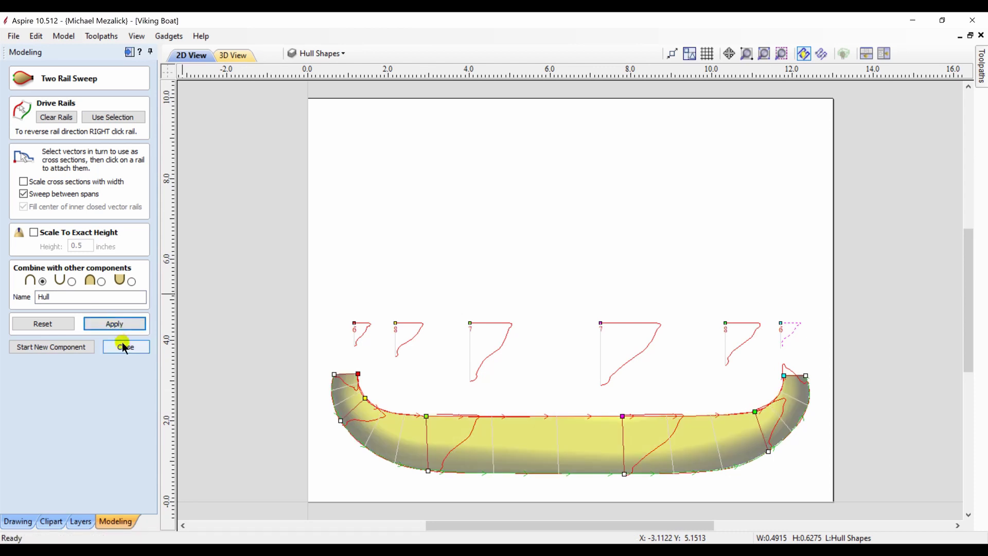
click(124, 347)
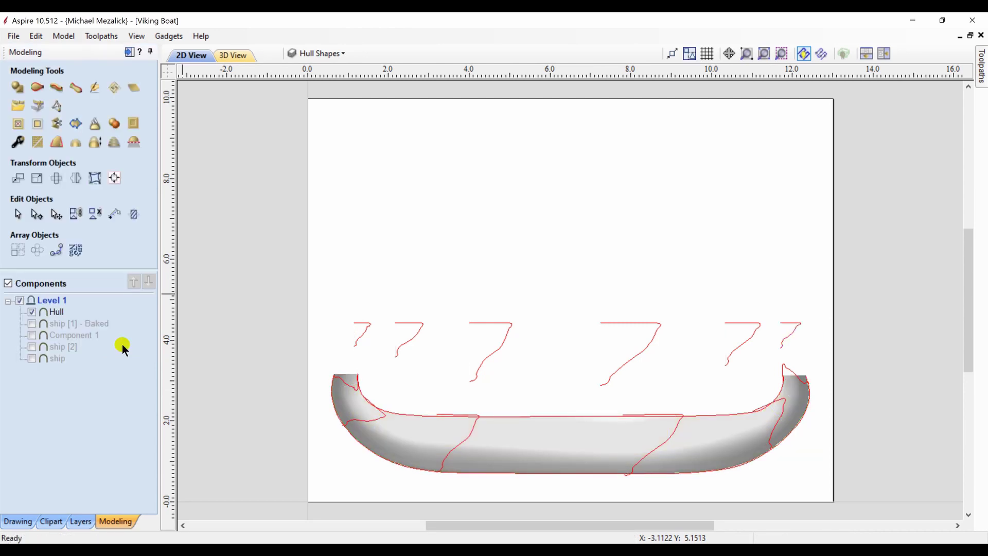
mouse_move(56, 312)
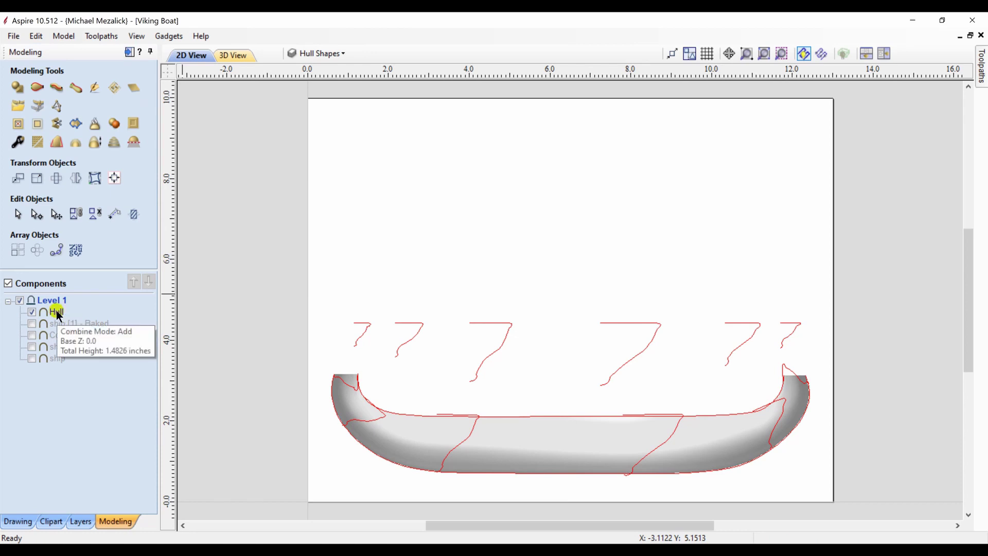
Maximize and tilt the 3D view, then turn 'ship [1] - Baked' back on.
key(F4)
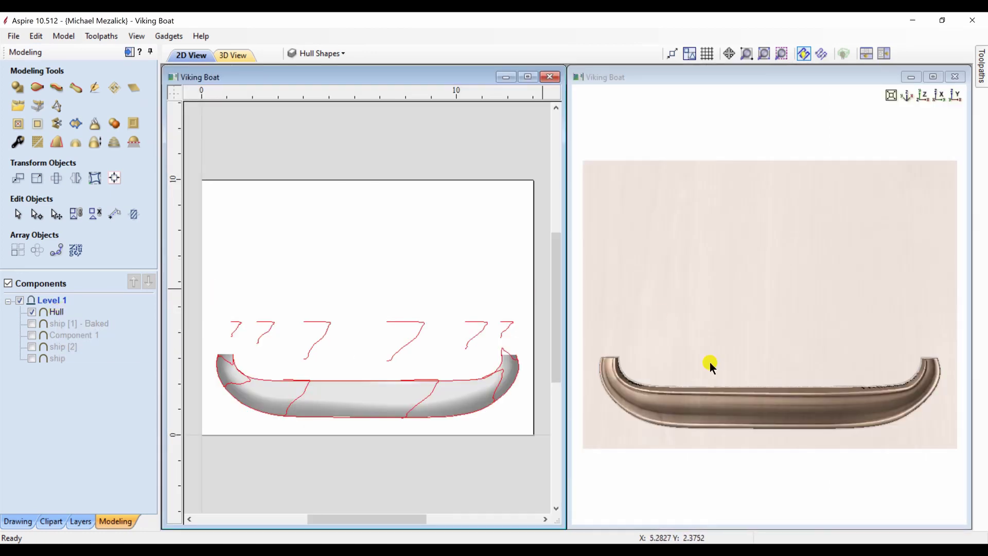
click(932, 76)
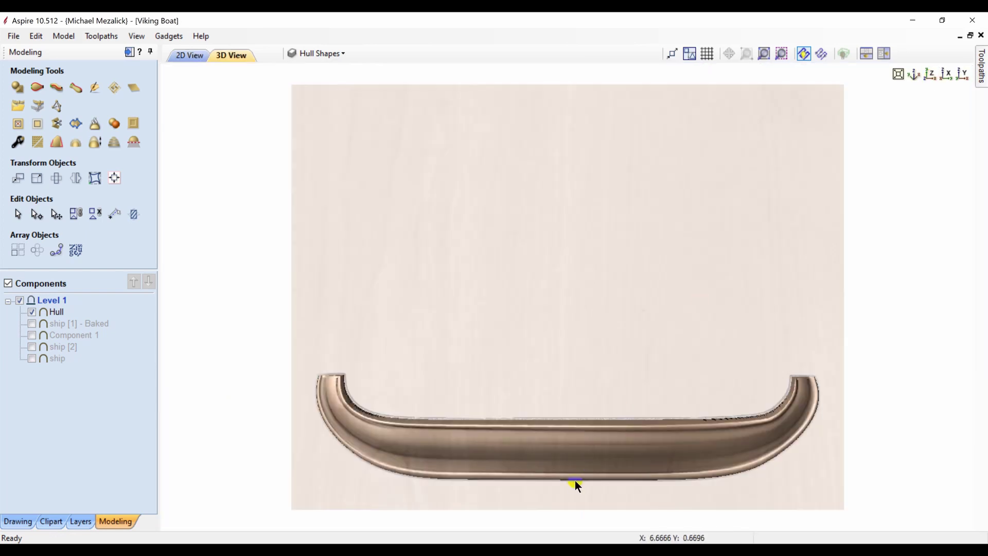
mouse_move(575, 481)
mouse_down()
mouse_move(580, 336)
mouse_move(585, 381)
mouse_move(561, 371)
mouse_move(567, 312)
mouse_up()
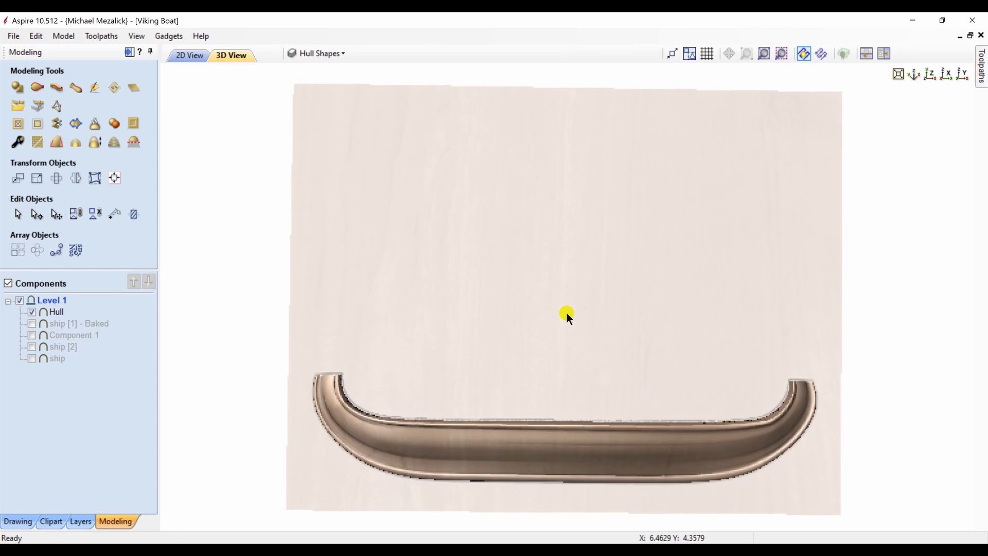
click(33, 323)
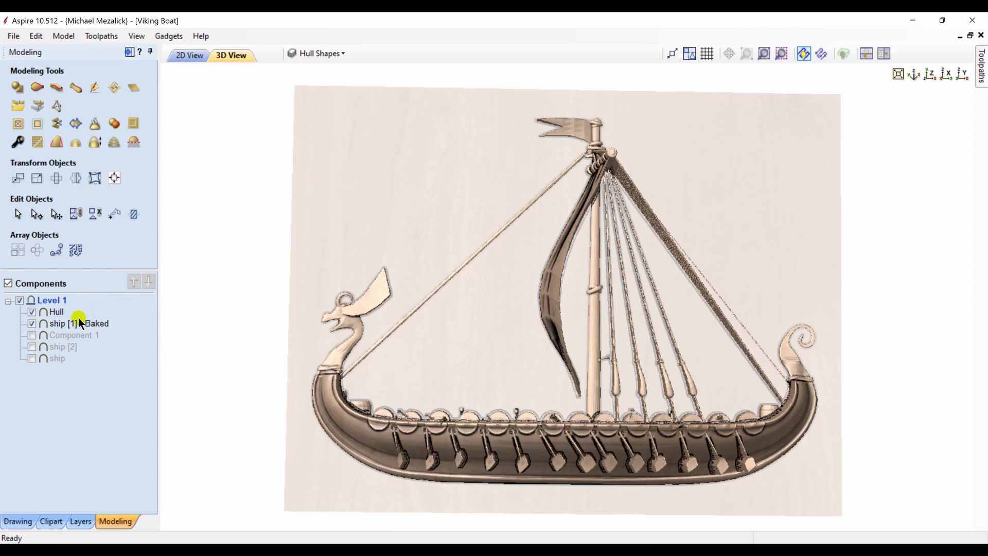
mouse_move(78, 323)
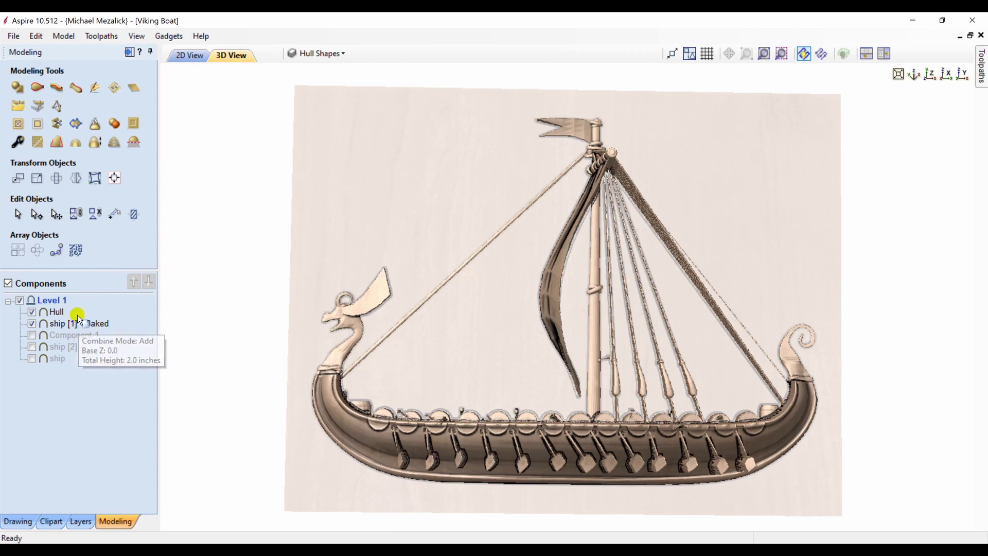
drag(77, 324, 76, 310)
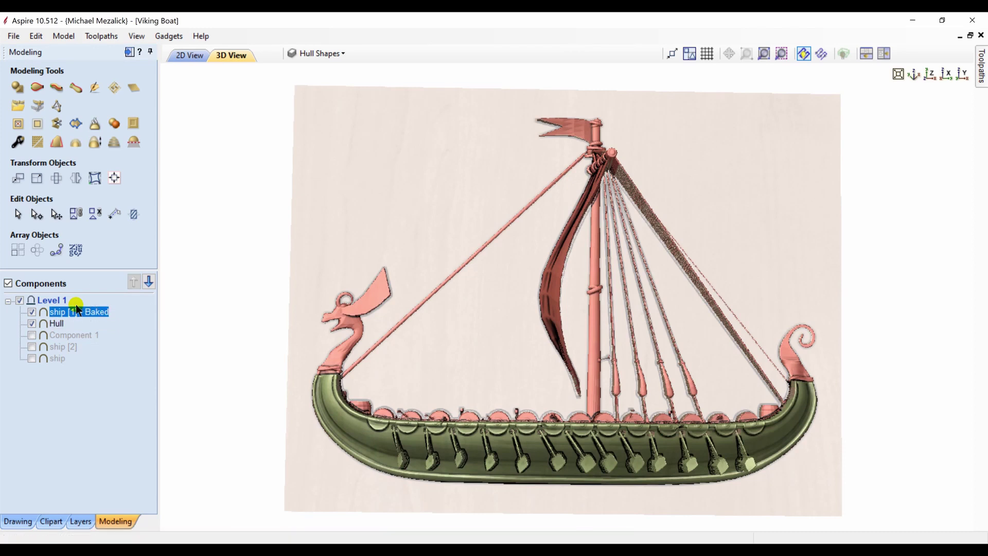
click(32, 324)
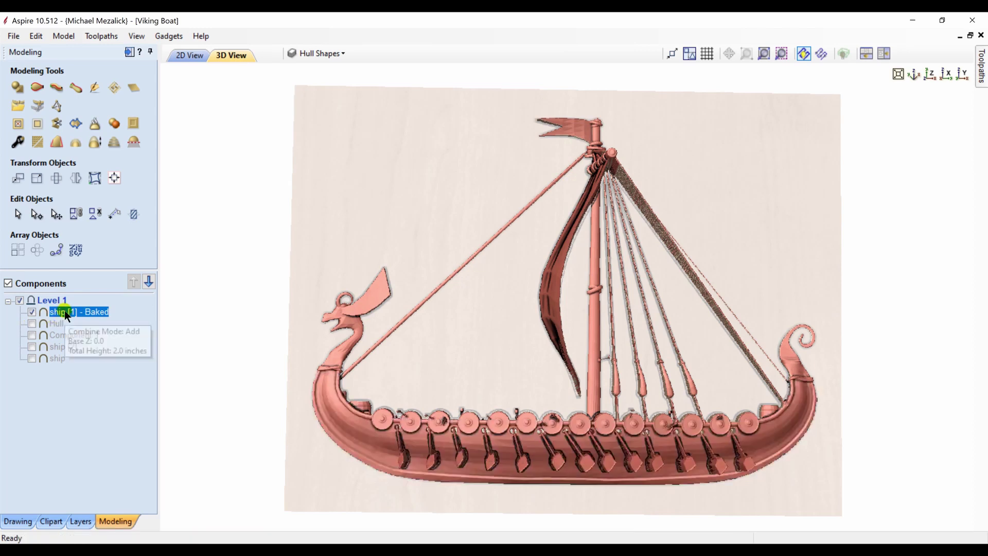
drag(64, 310, 65, 327)
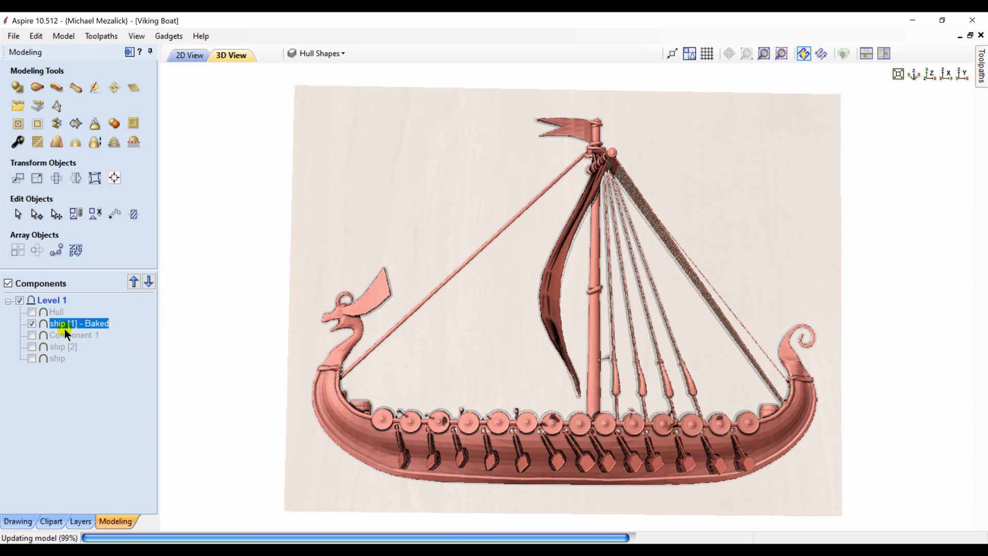
click(30, 312)
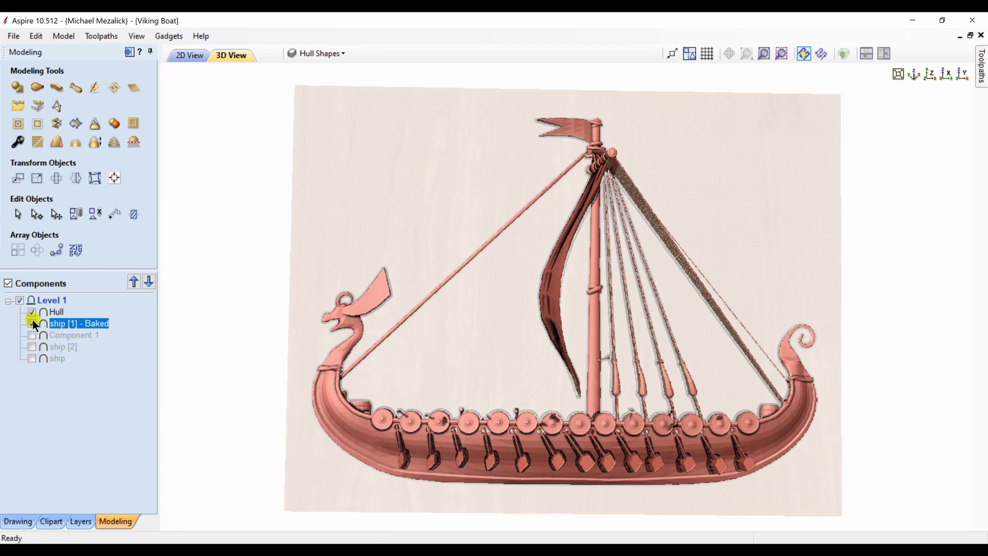